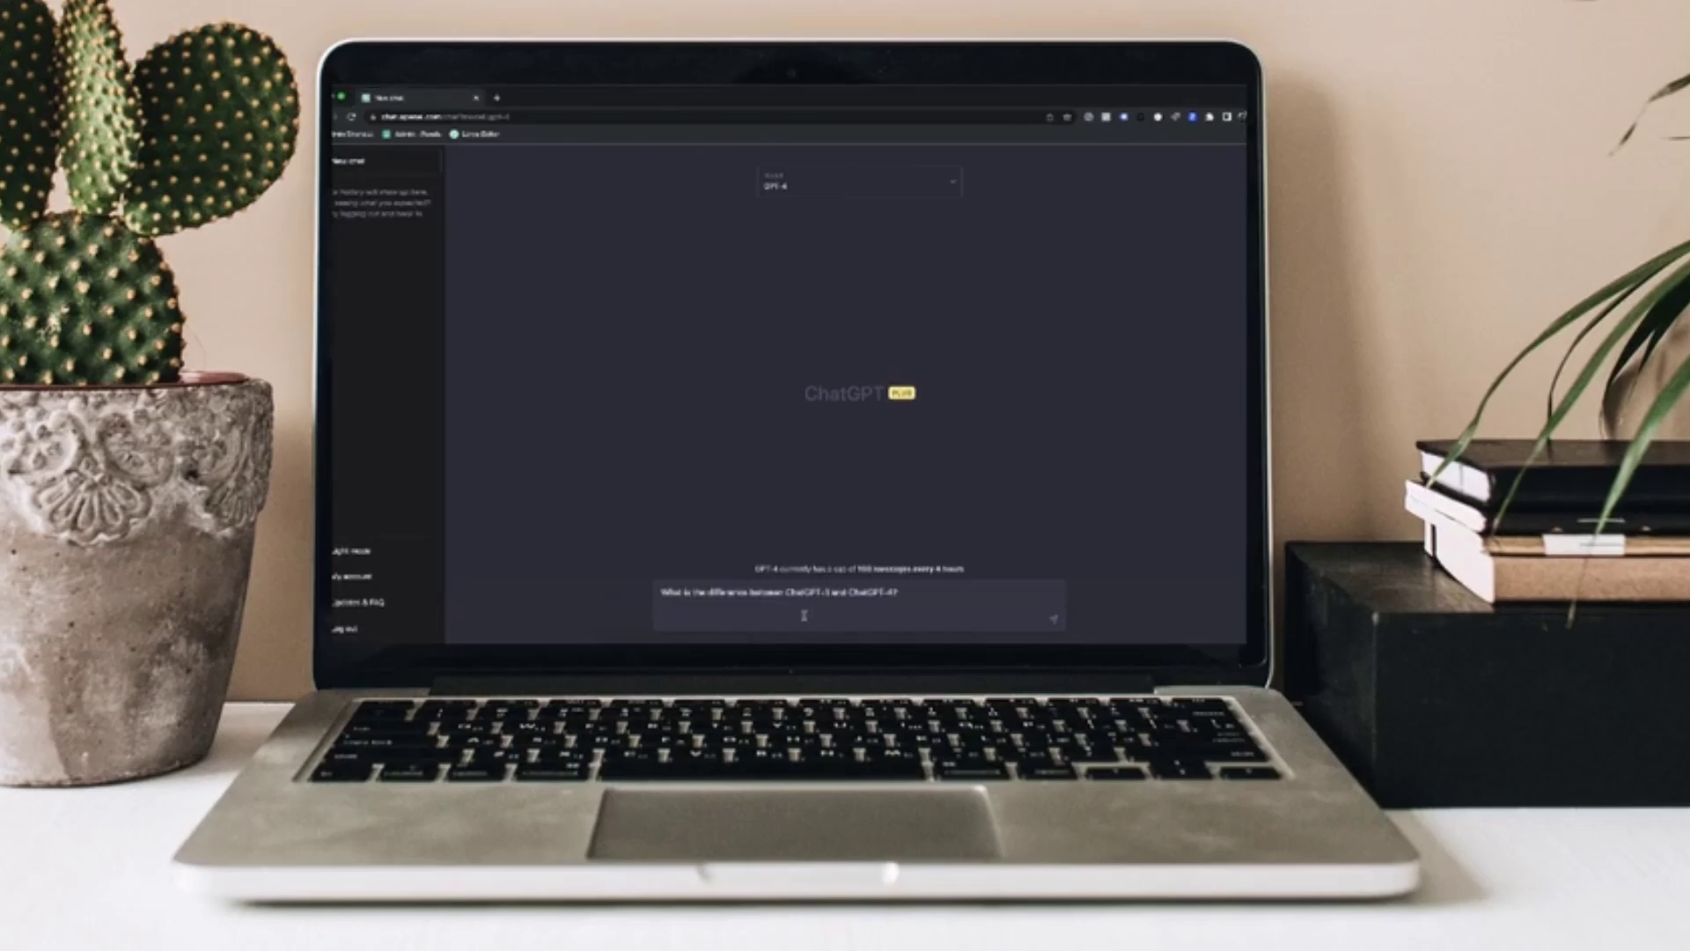
- Load ai.tenorshare.com/products/ai-bypass so Humanize AI shows in Balanced mode and Standard tone
key("Return")
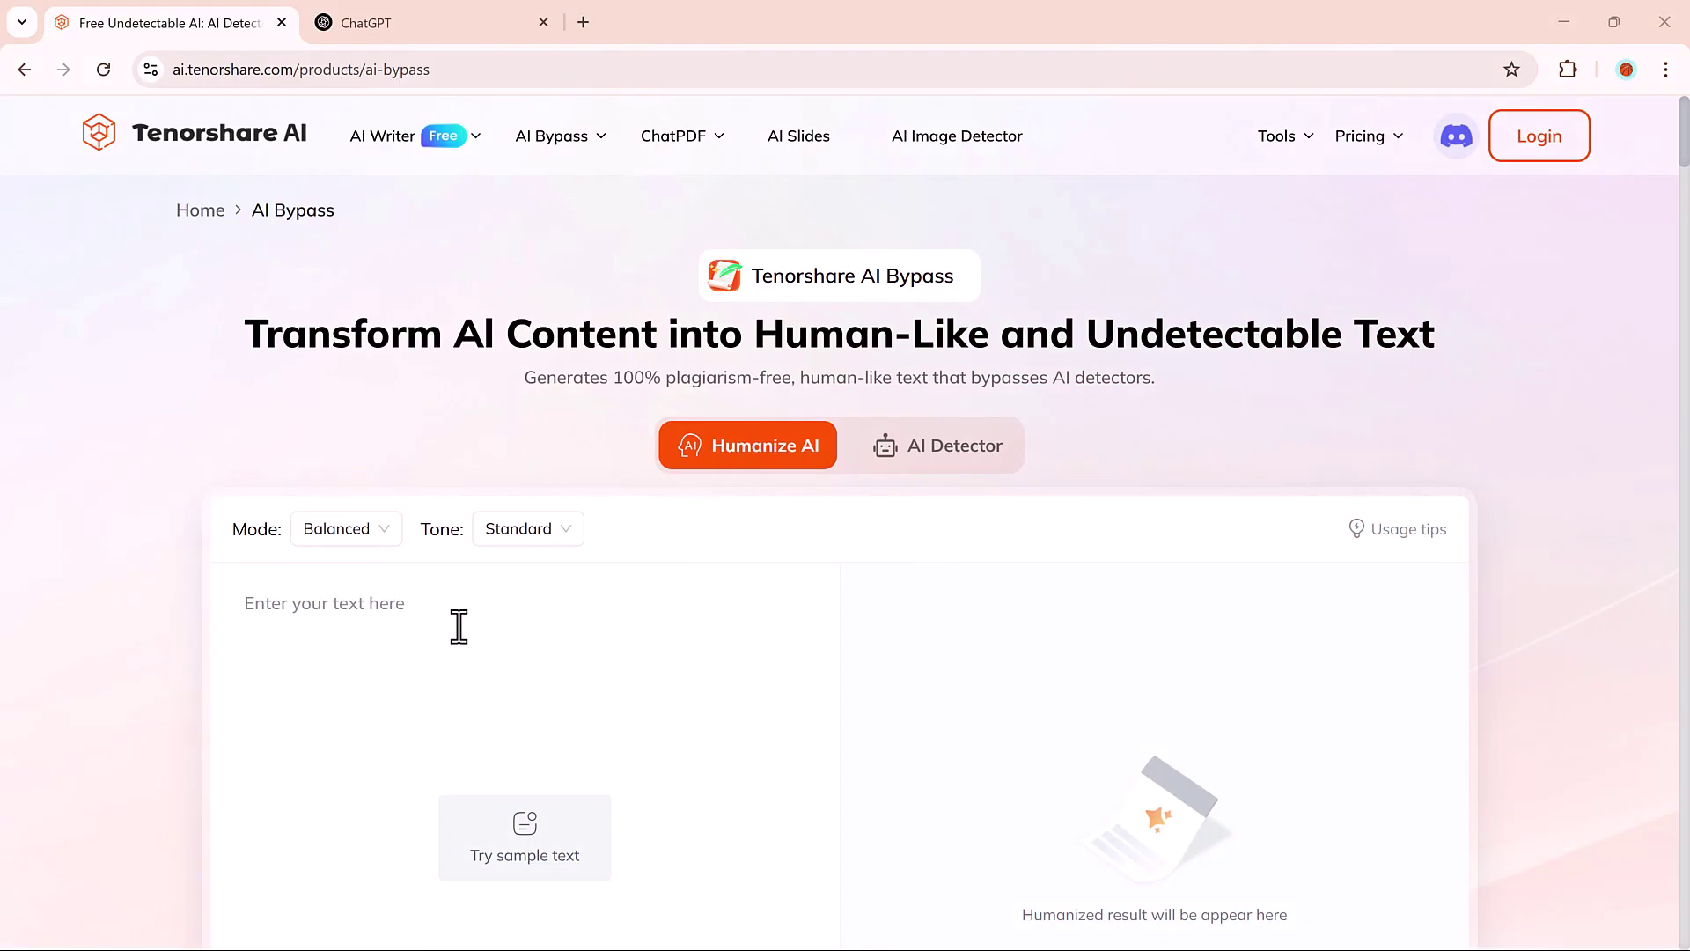
scroll(458, 626, "down", 1)
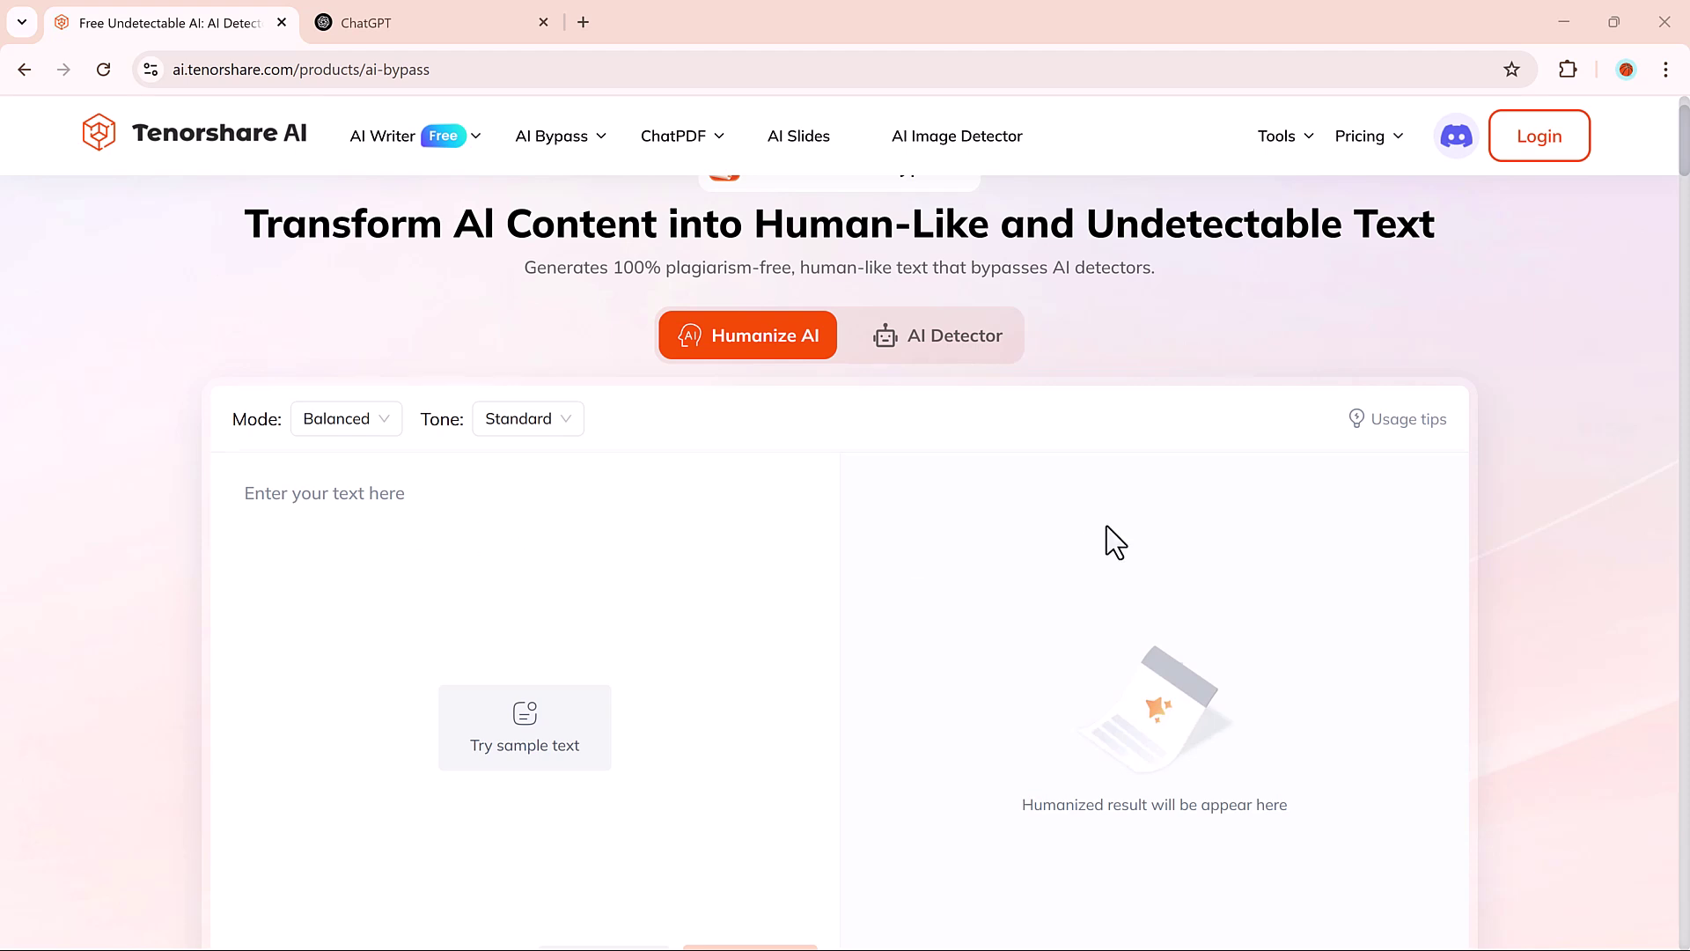
scroll(1106, 528, "down", 2)
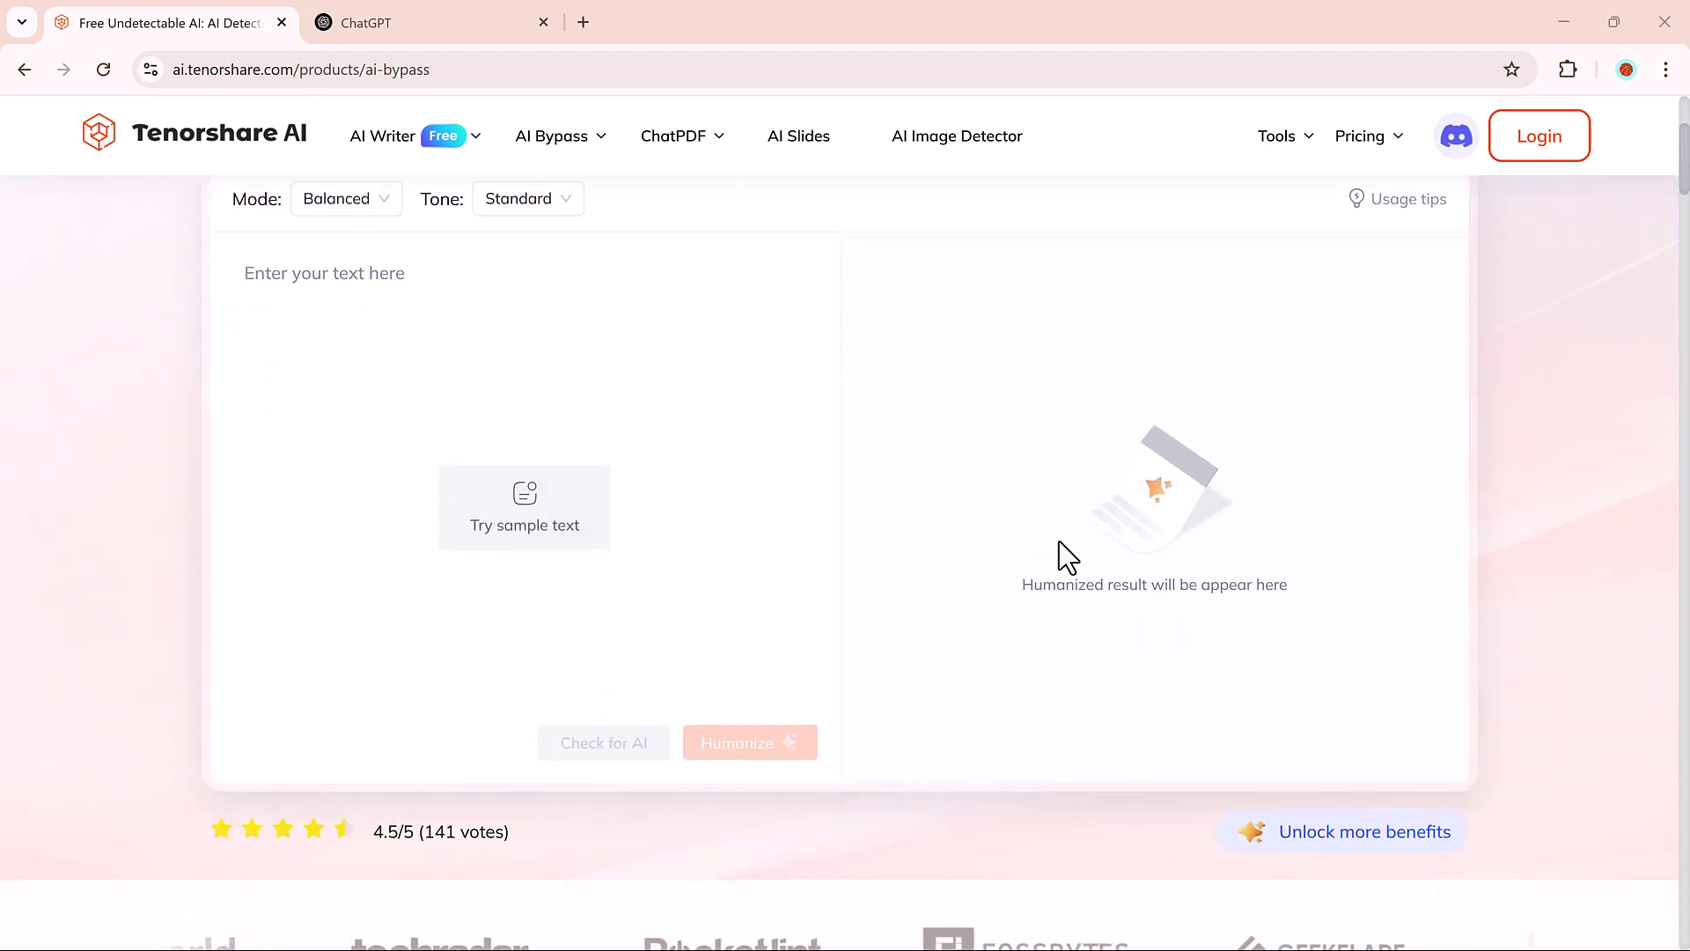
scroll(1058, 541, "down", 5)
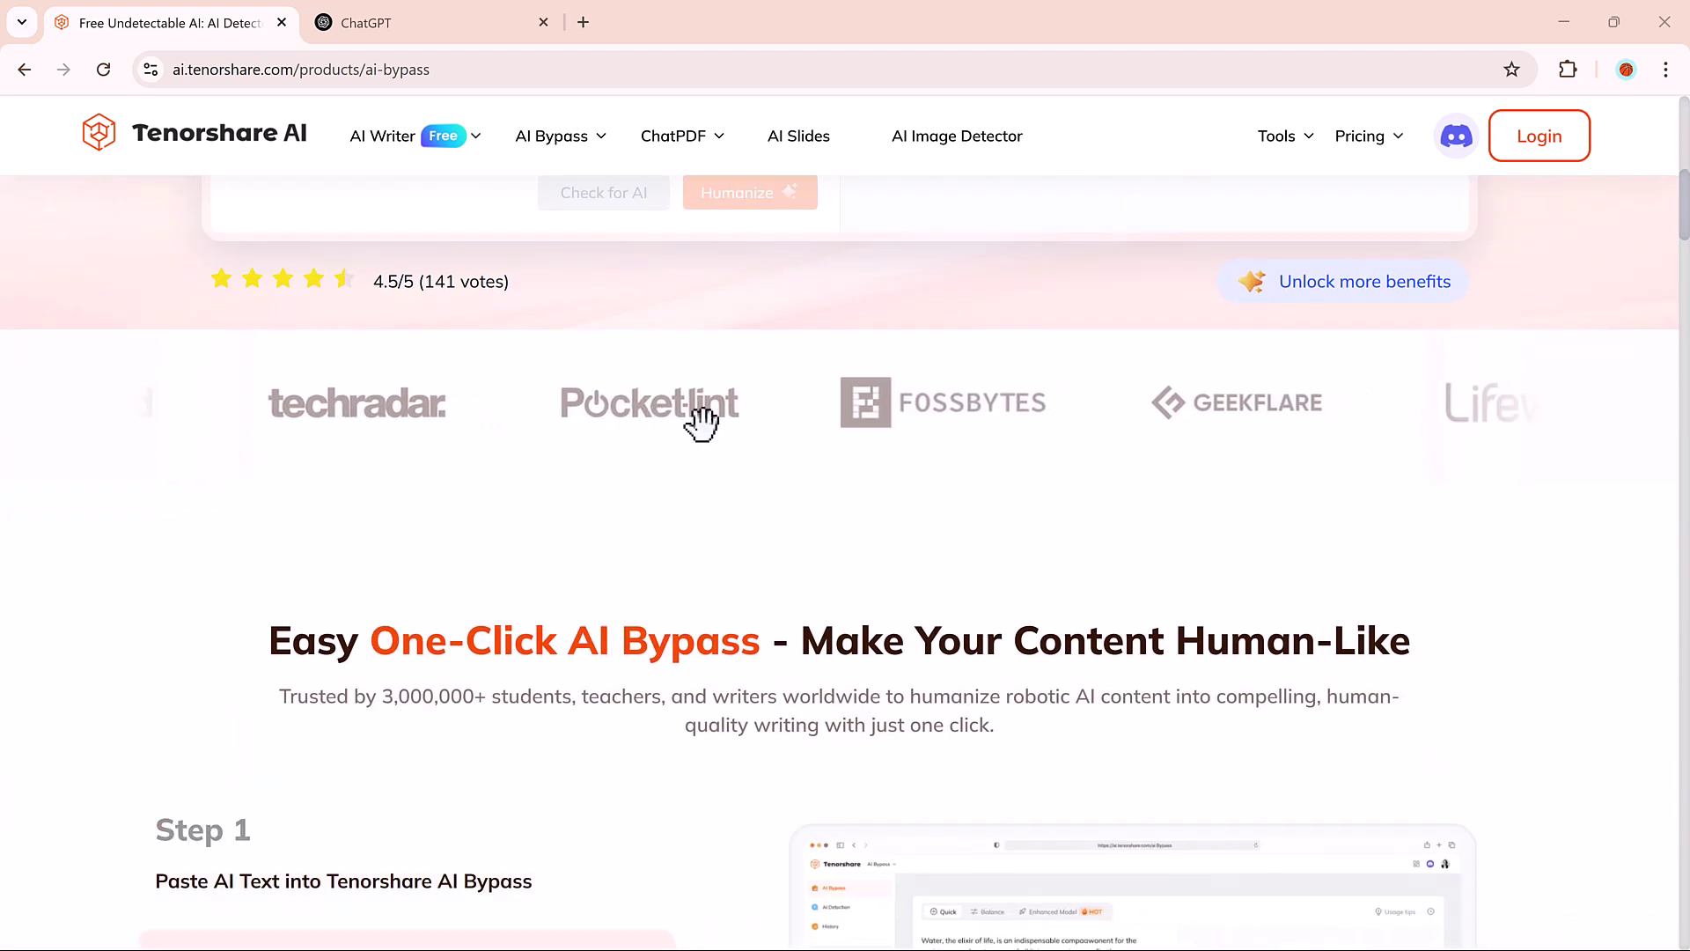
scroll(396, 528, "down", 3)
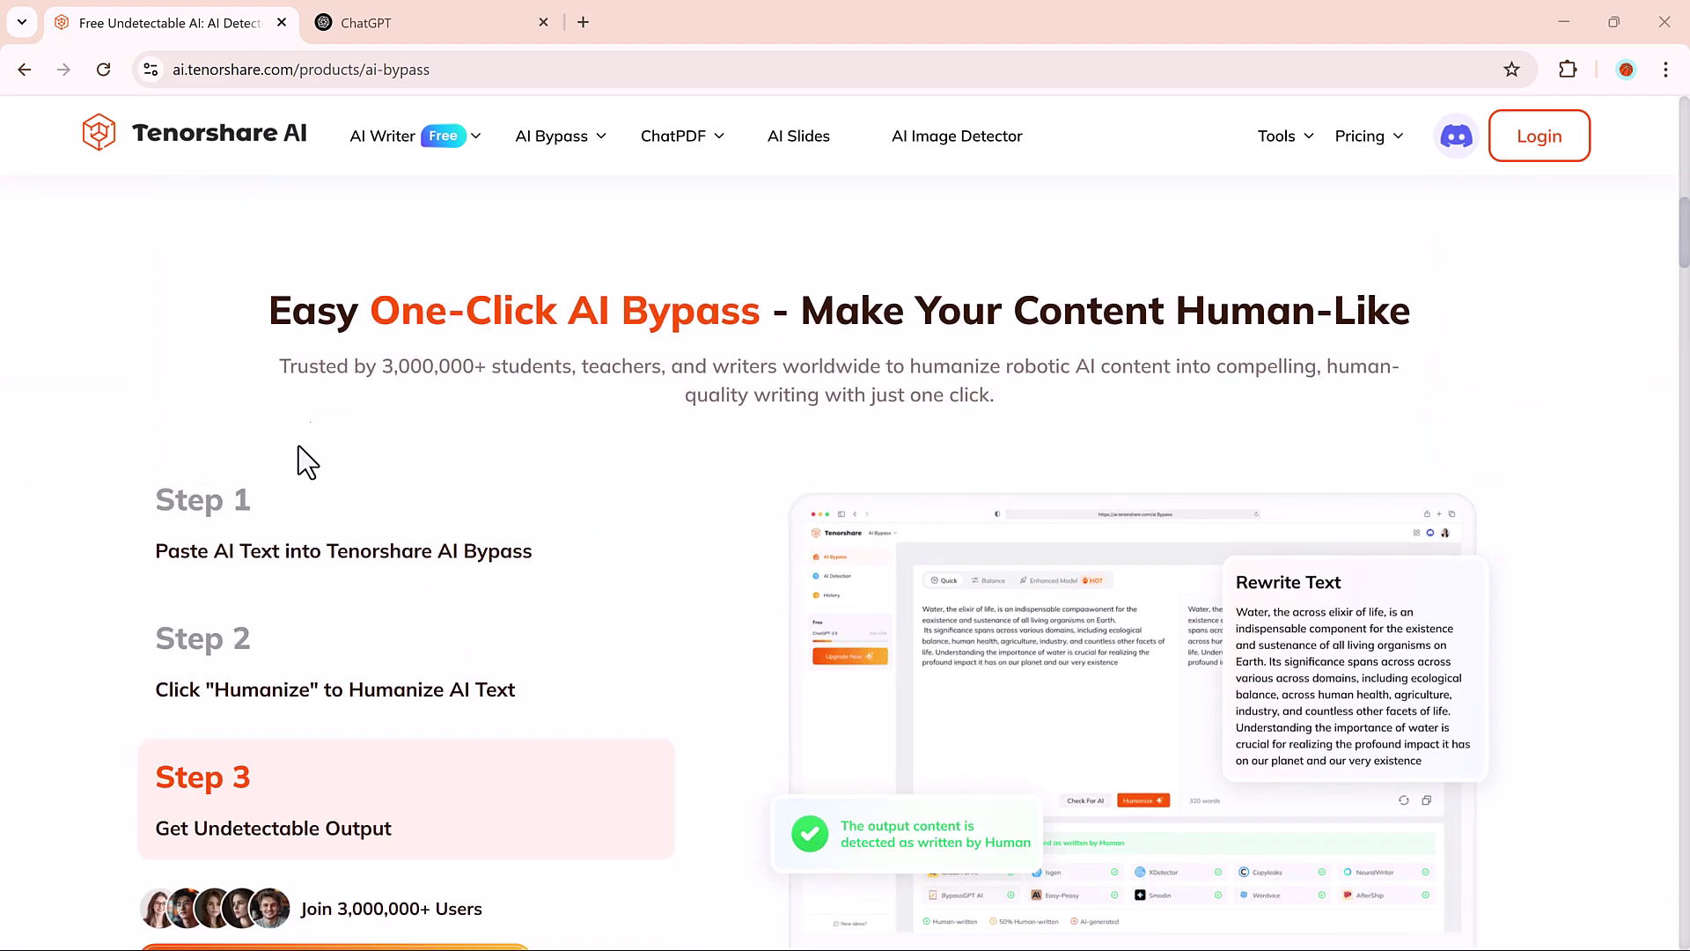
scroll(1124, 388, "down", 3)
scroll(387, 392, "up", 1)
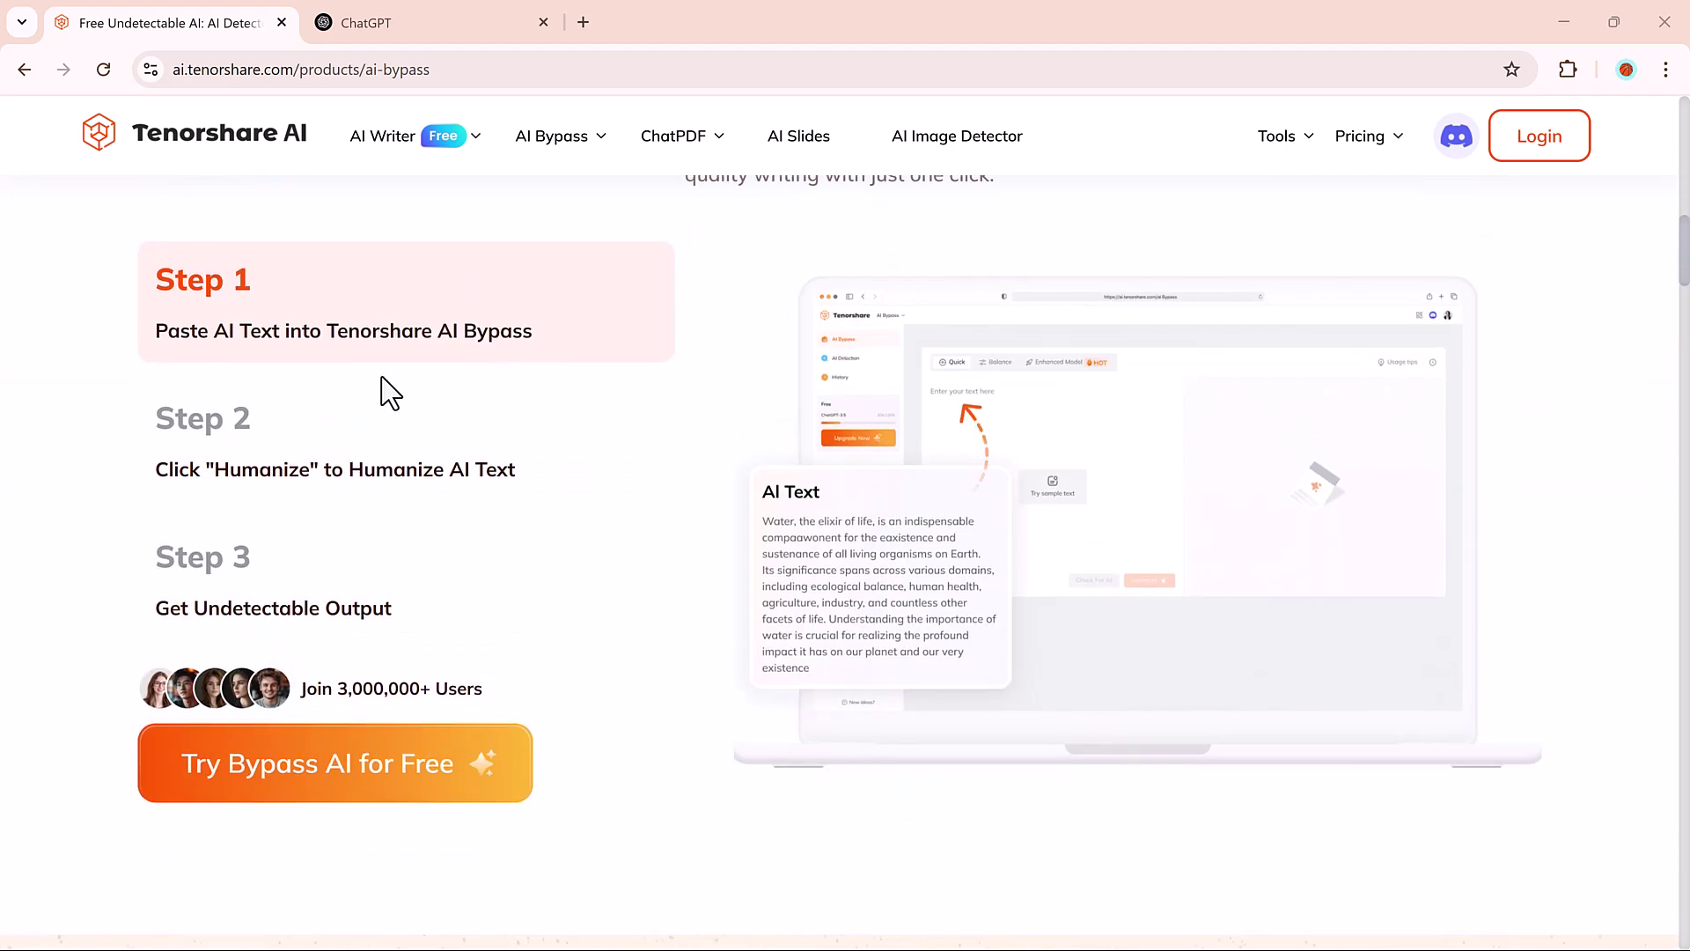
double_click(368, 469)
left_click(336, 583)
scroll(502, 568, "down", 1)
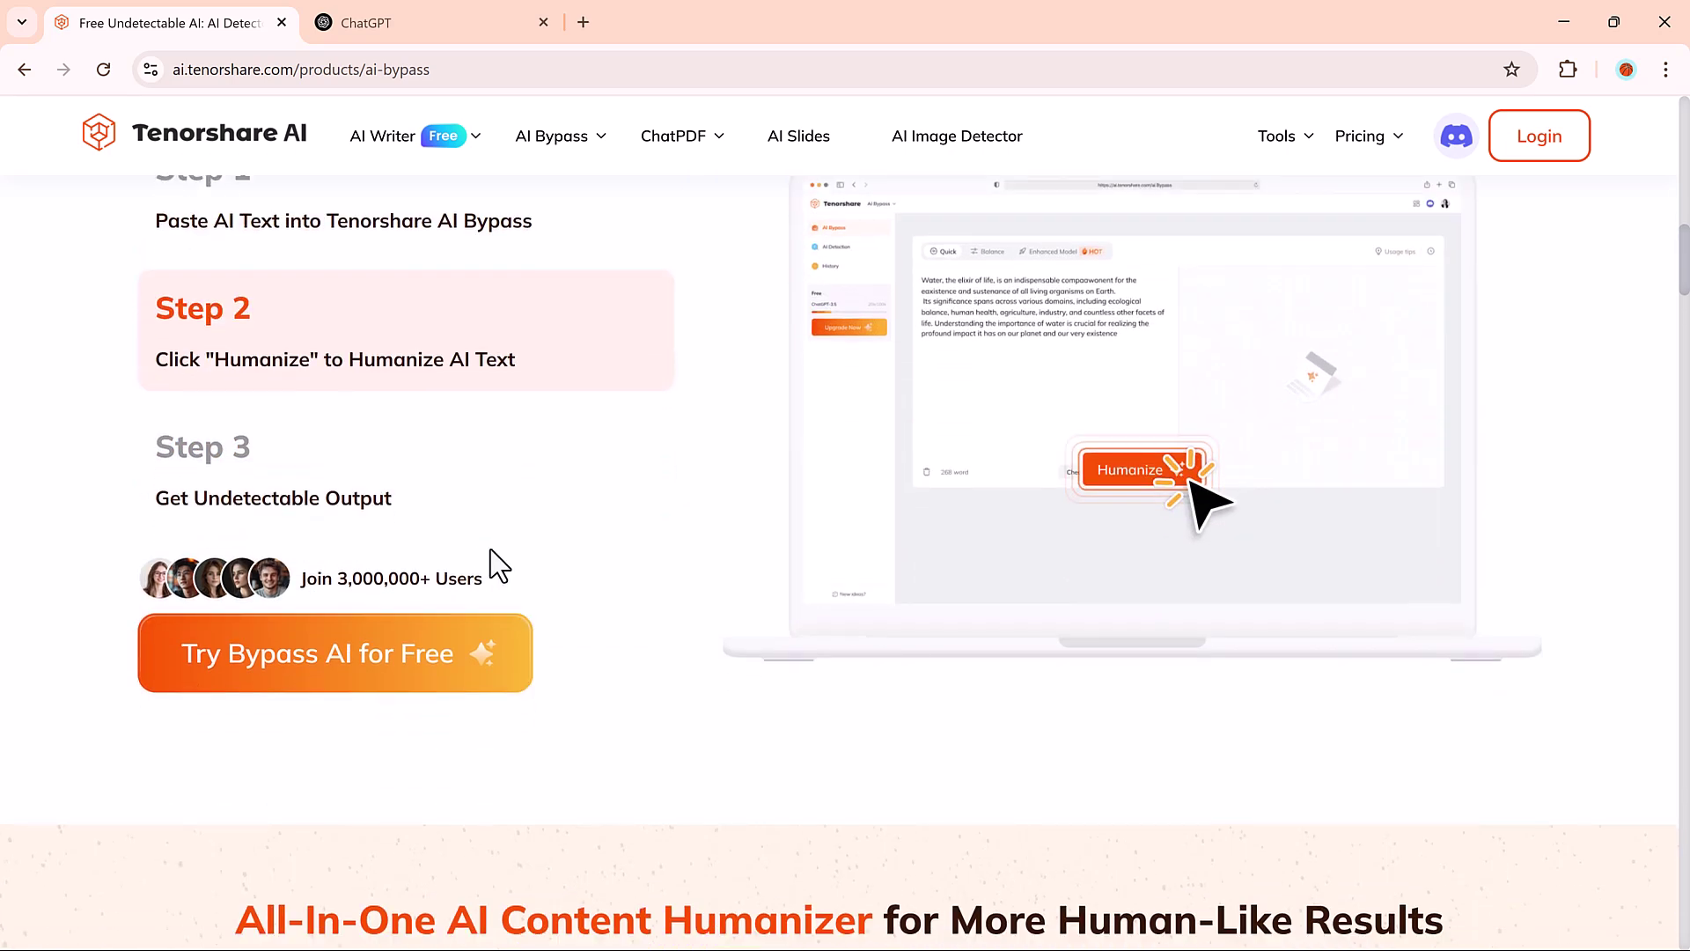
scroll(493, 563, "down", 6)
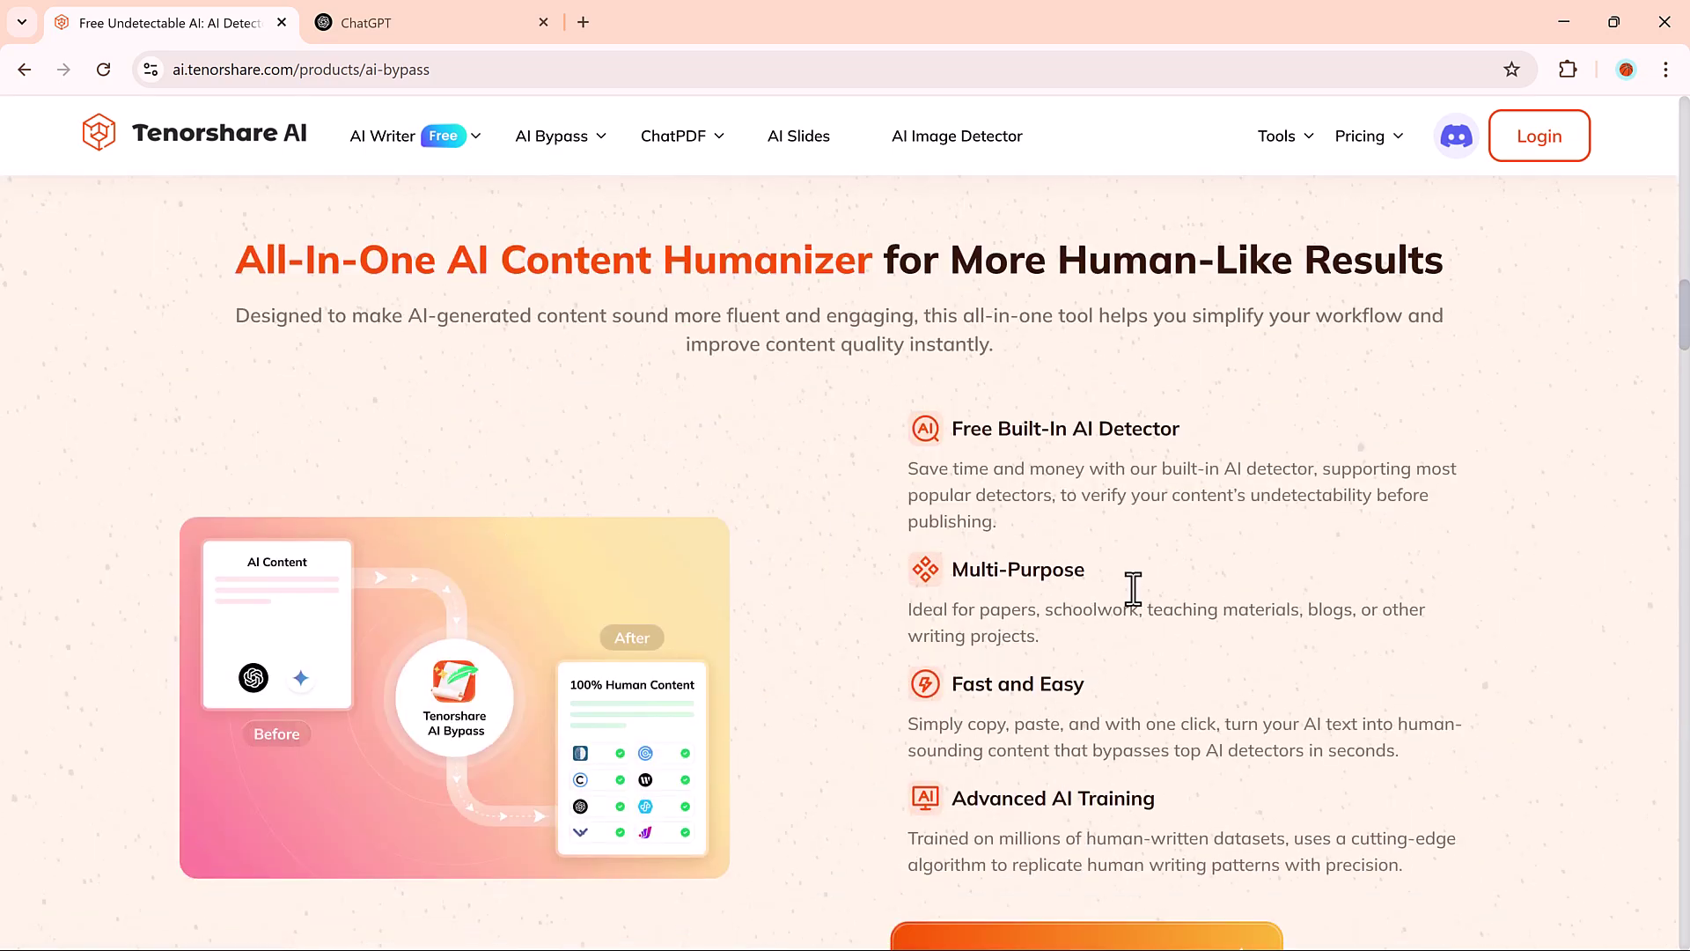
scroll(1183, 607, "down", 3)
scroll(845, 638, "down", 6)
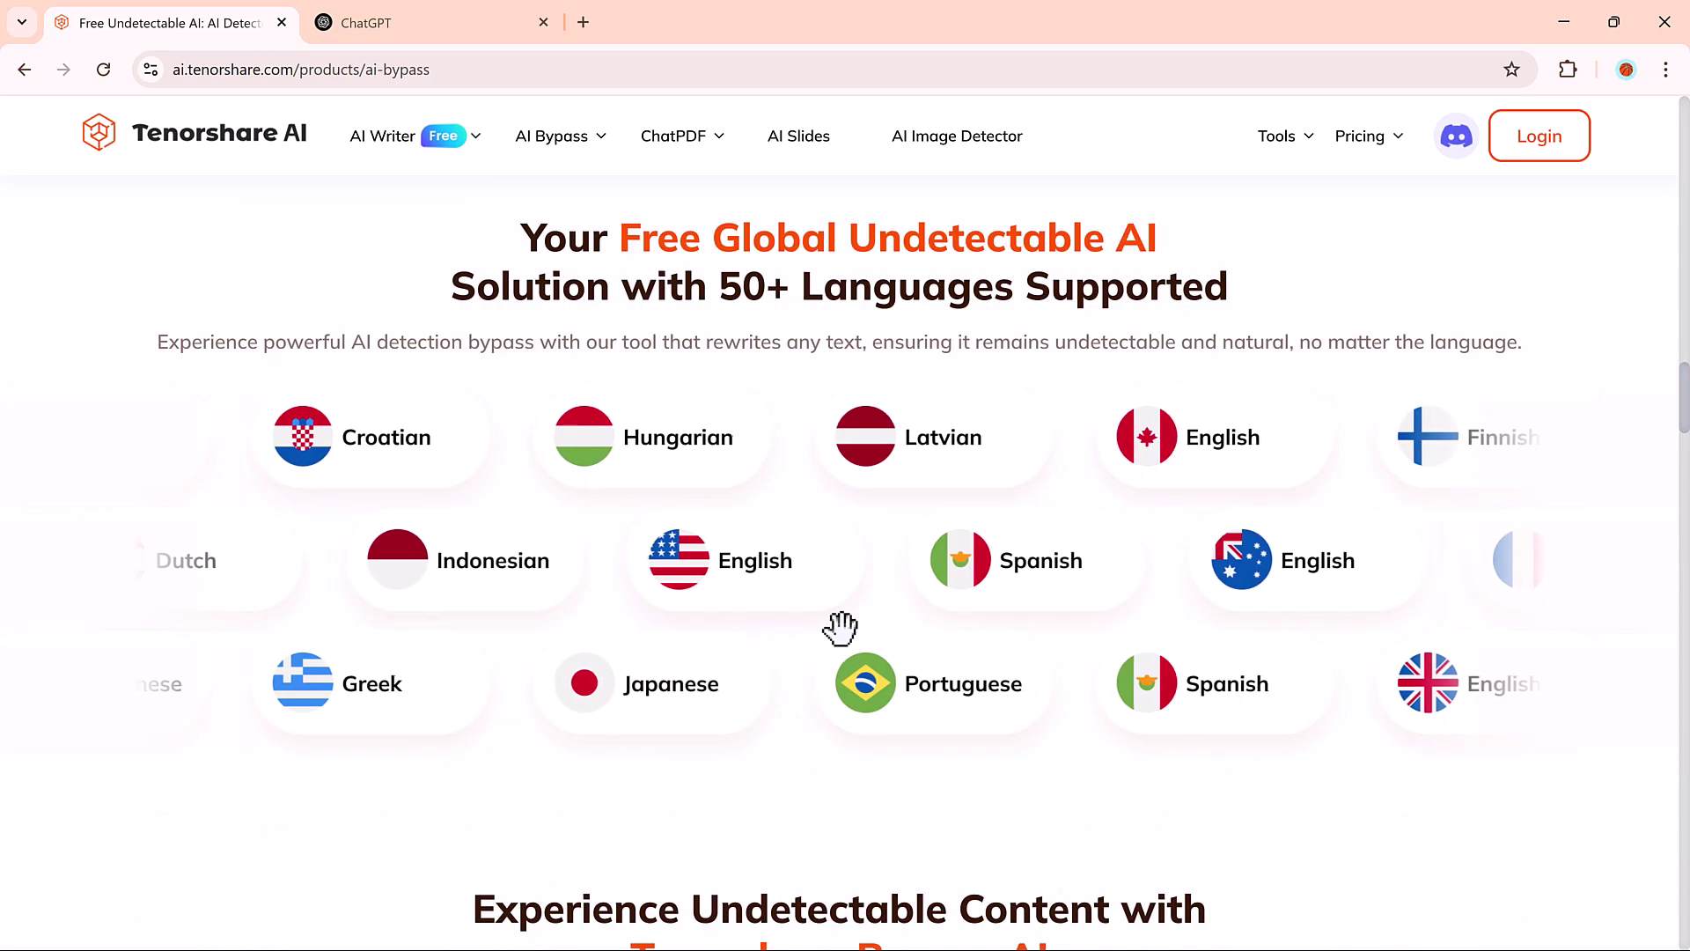
scroll(840, 629, "down", 5)
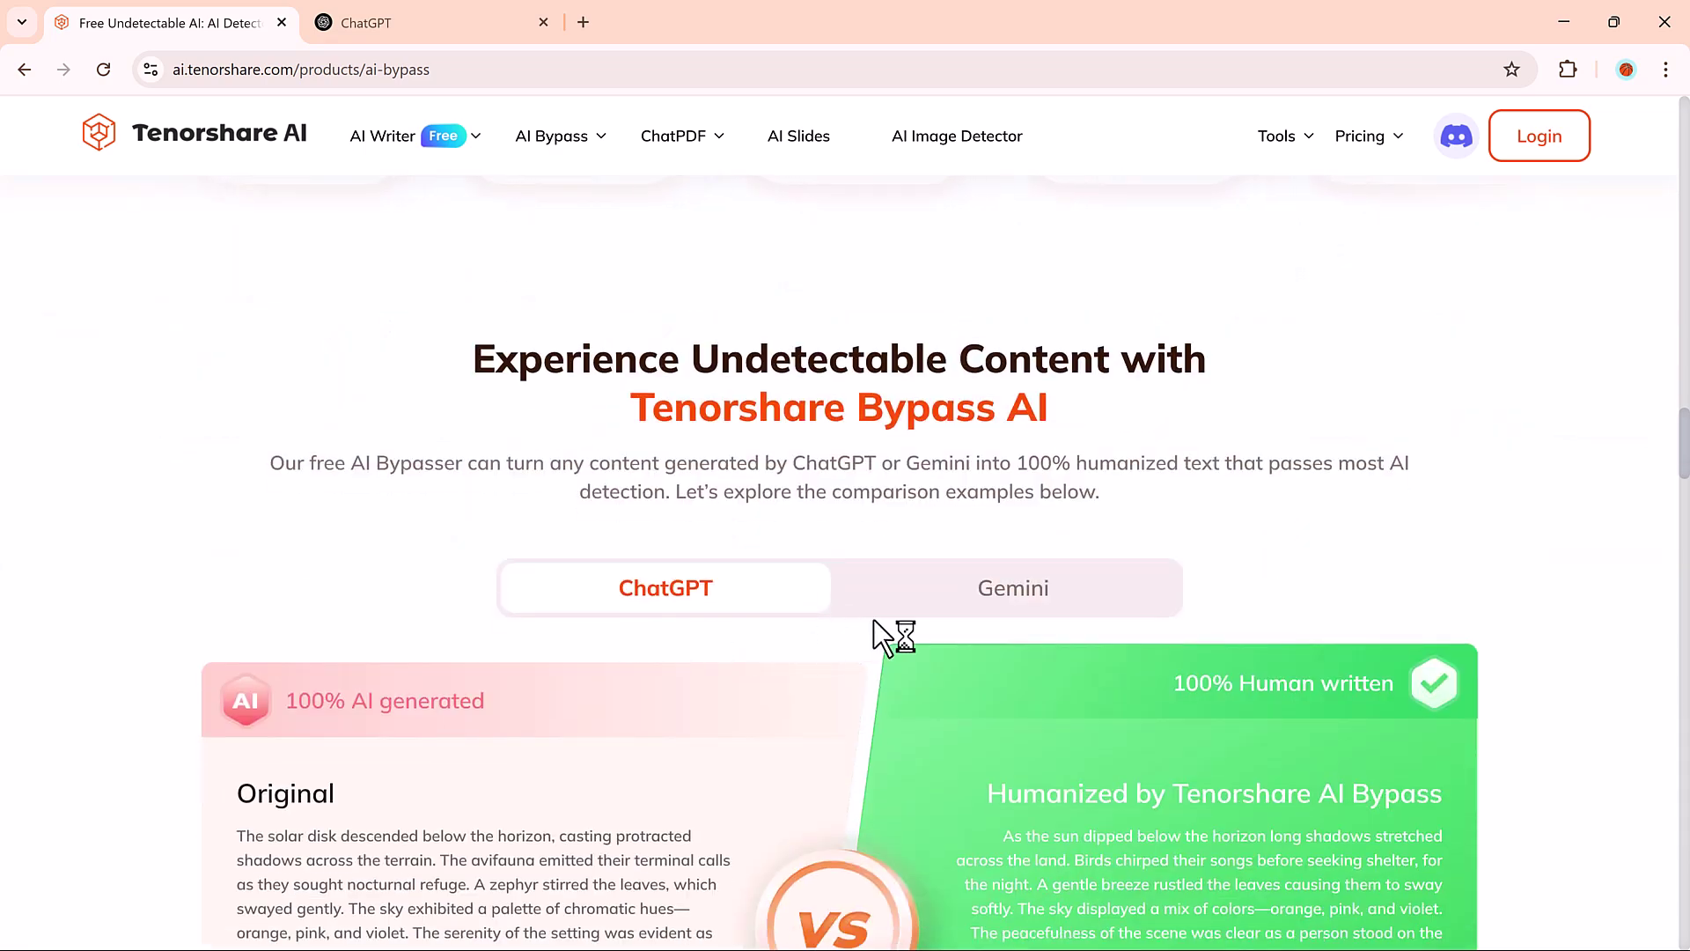
scroll(873, 620, "down", 4)
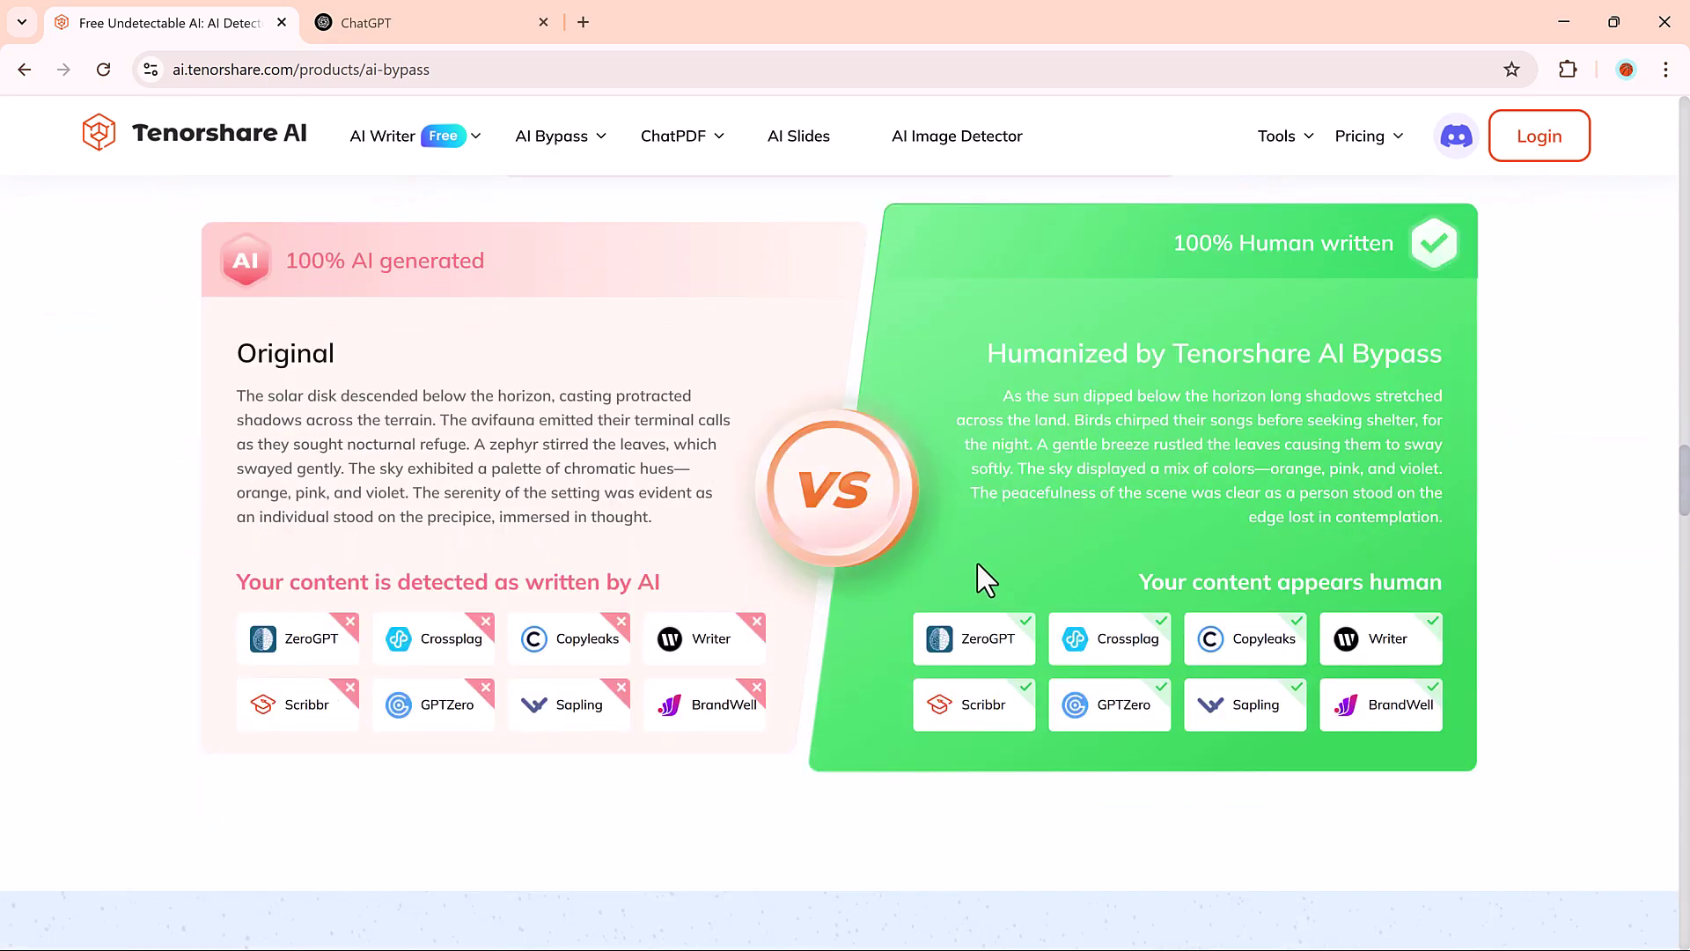
scroll(1145, 468, "down", 5)
scroll(1148, 467, "down", 14)
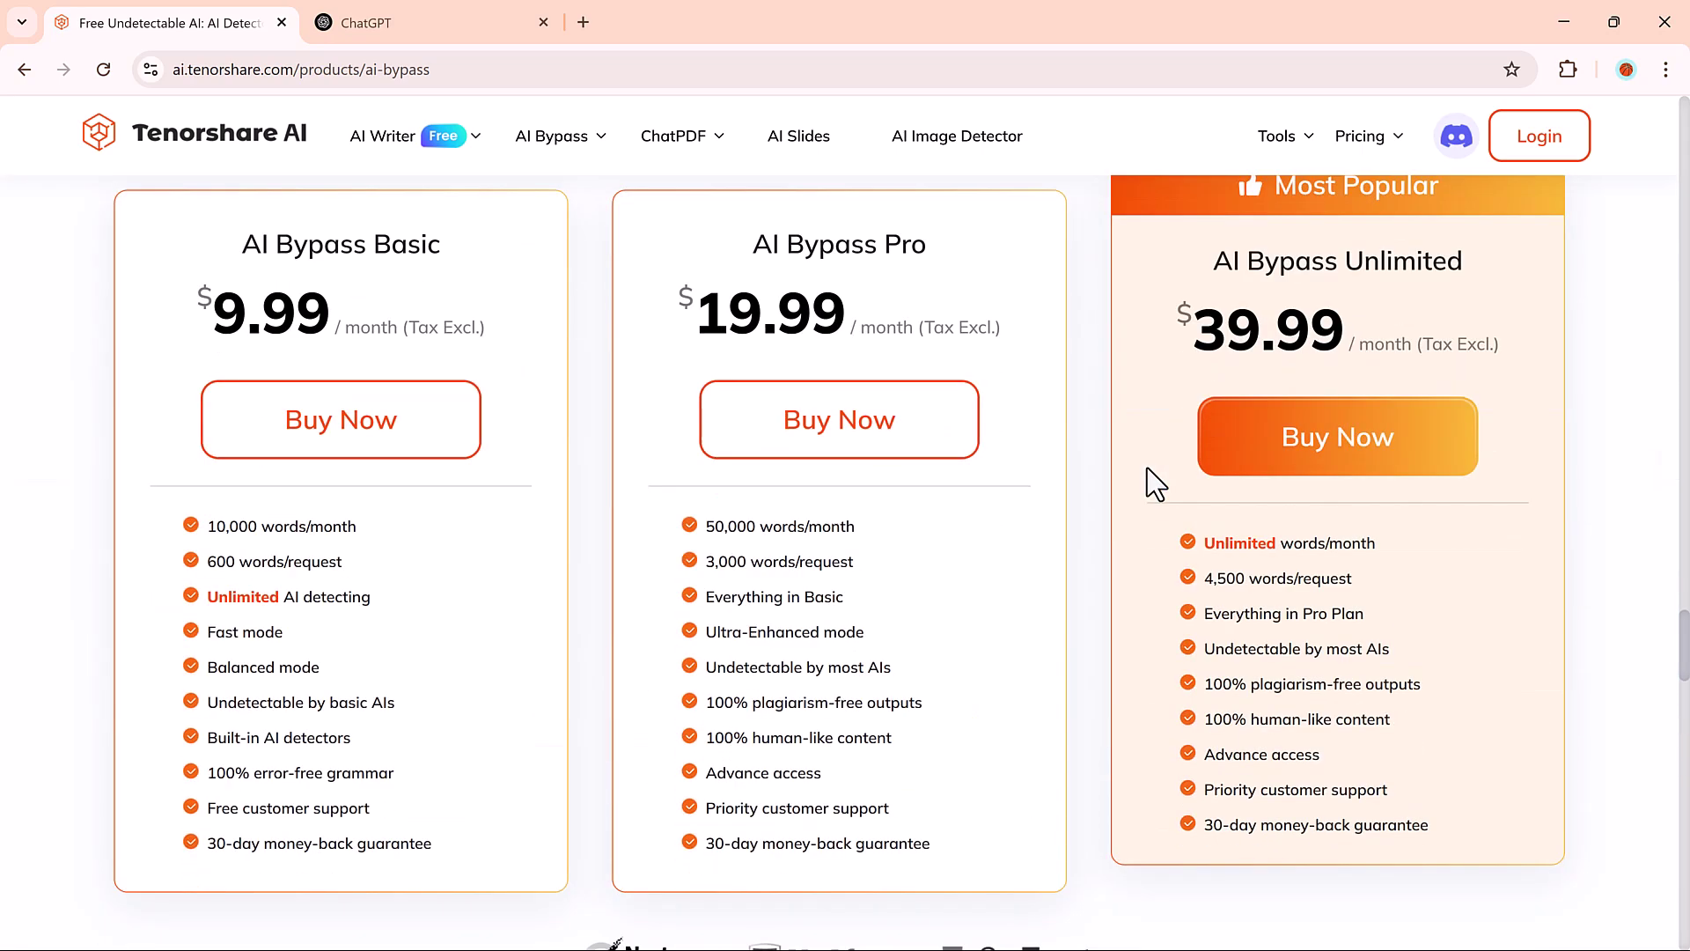
scroll(1147, 467, "down", 11)
scroll(1139, 517, "down", 5)
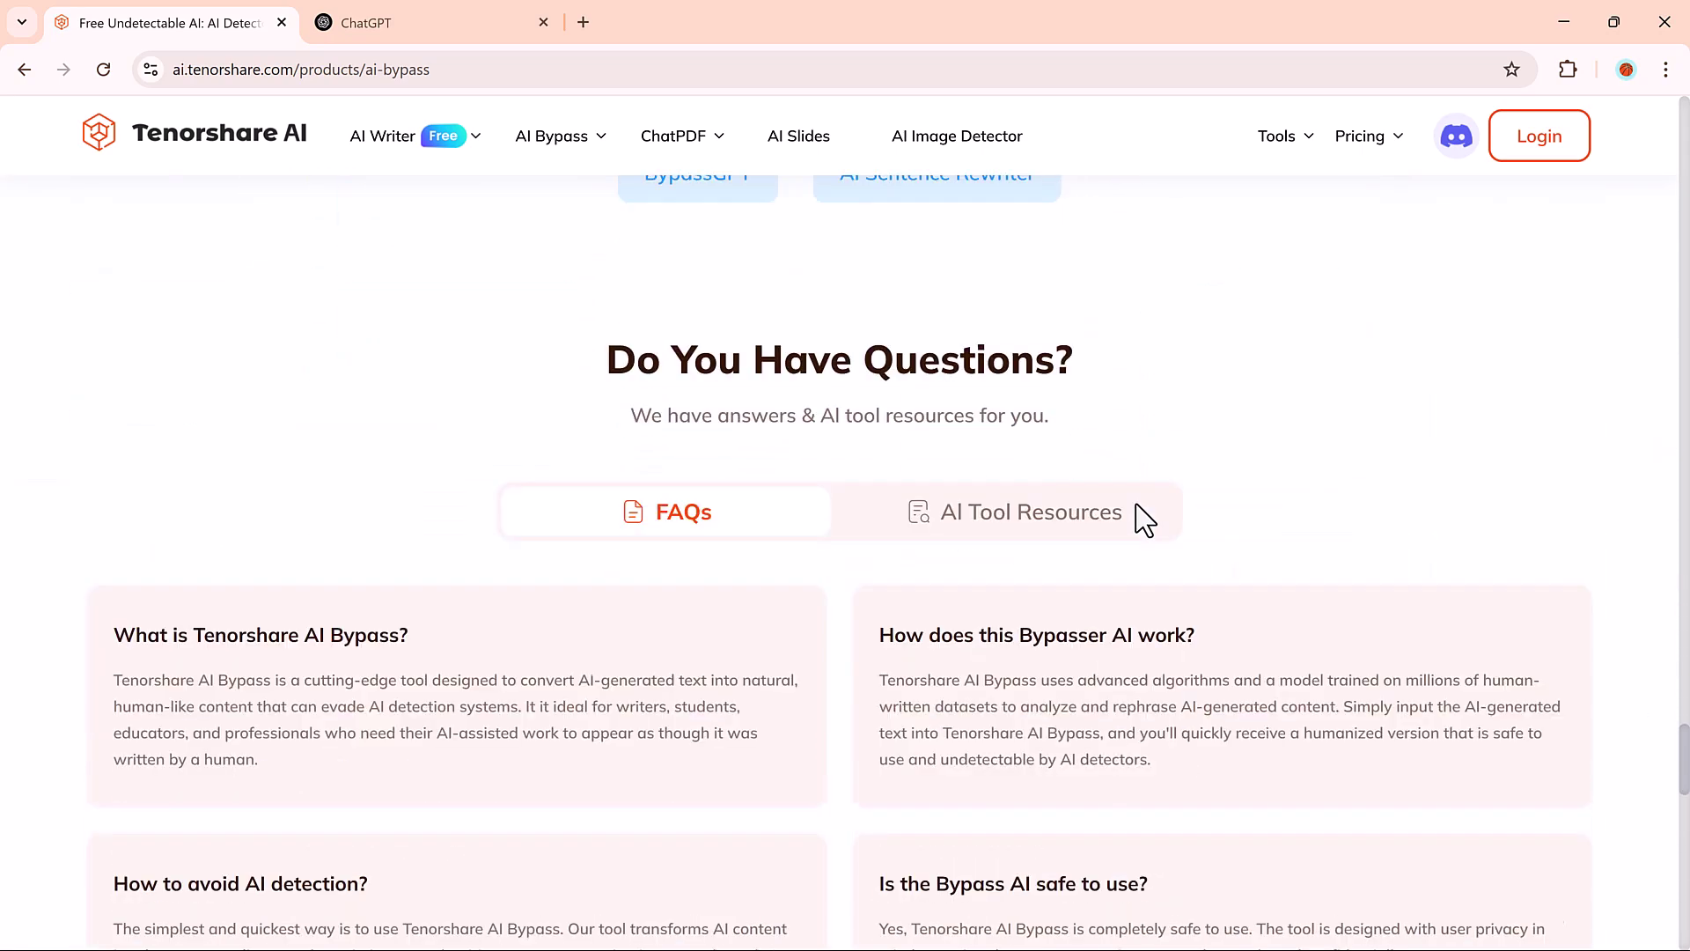
scroll(1144, 519, "up", 11)
scroll(1144, 519, "up", 12)
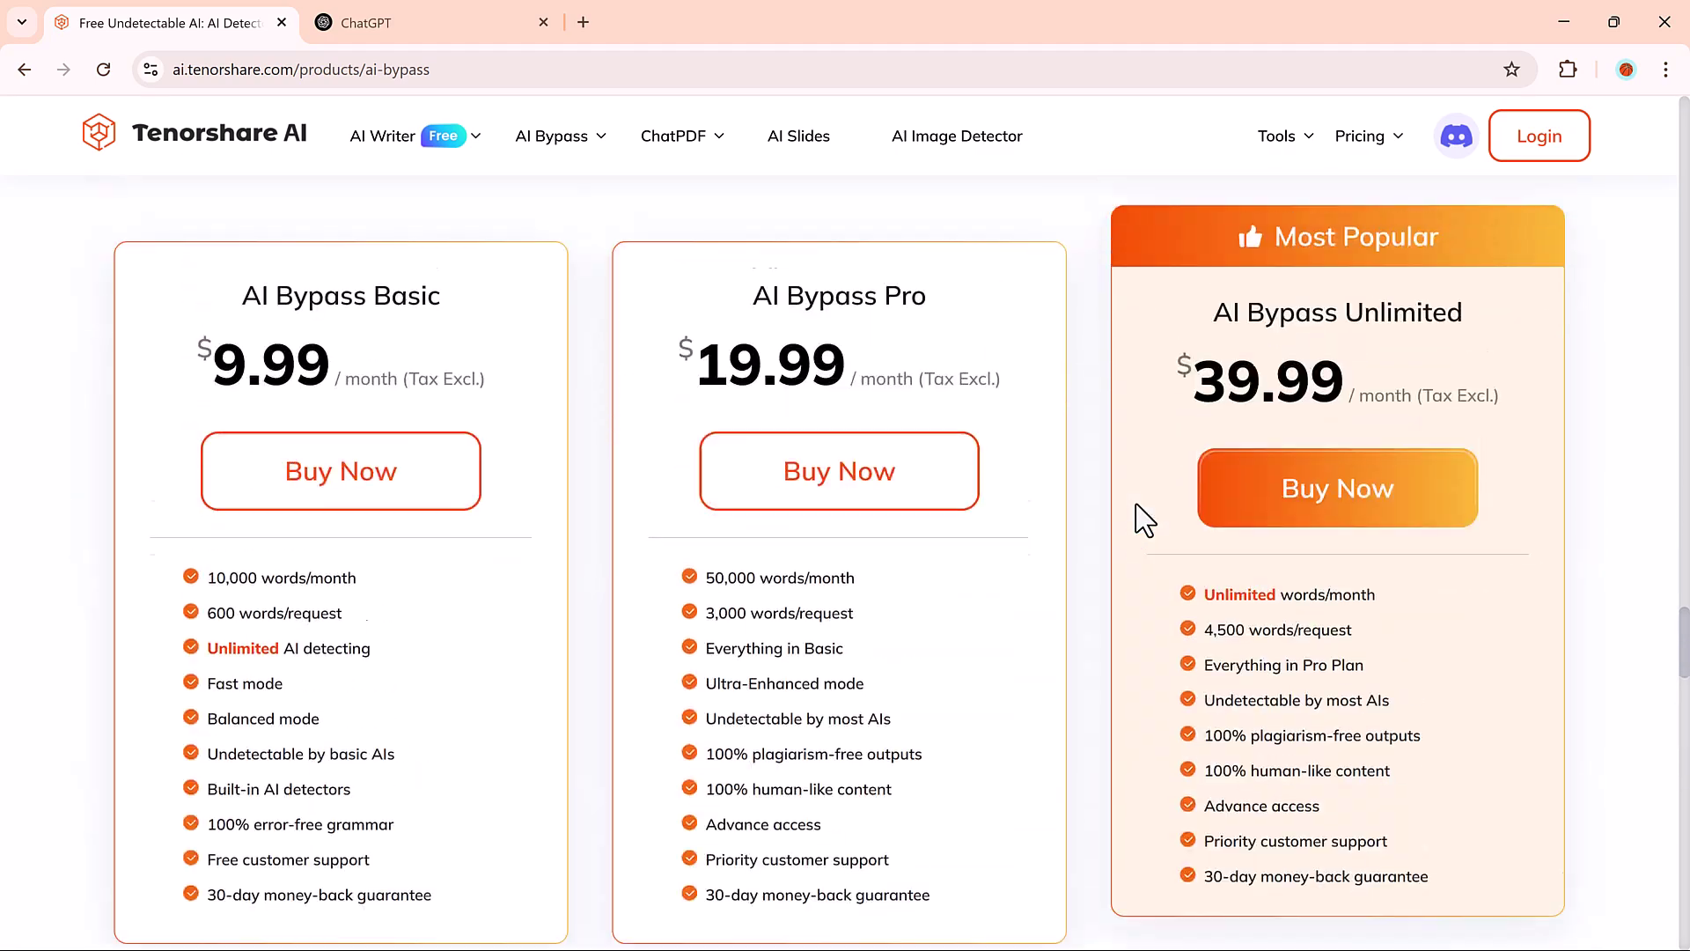
scroll(1145, 519, "up", 12)
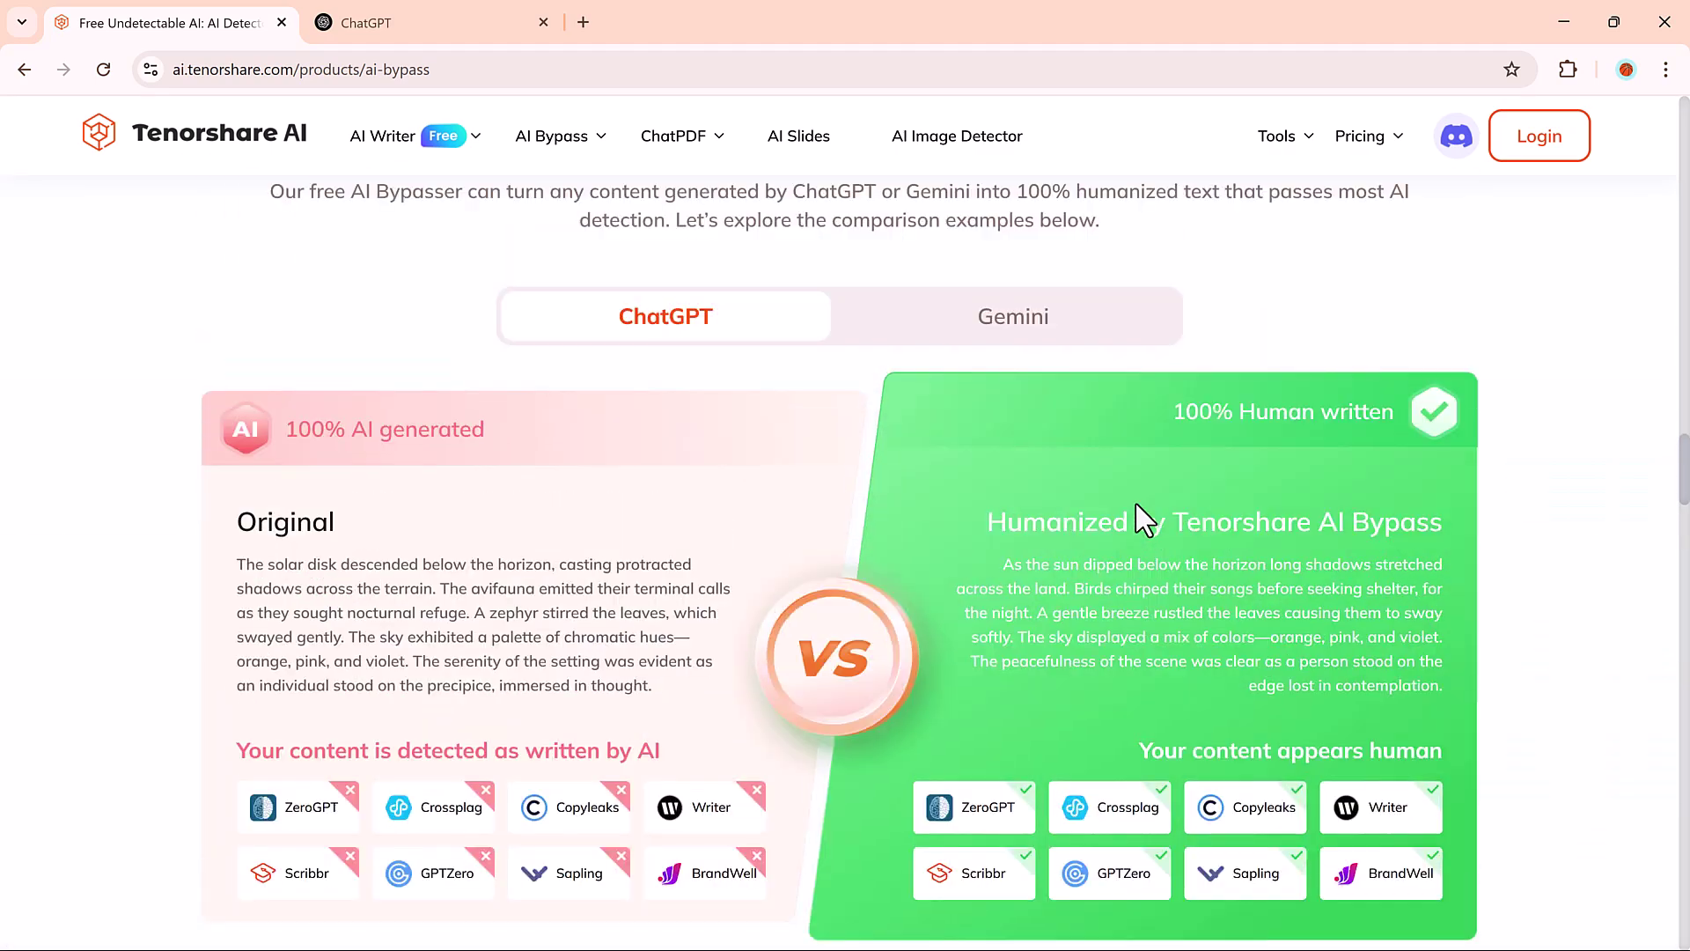
scroll(1144, 519, "down", 5)
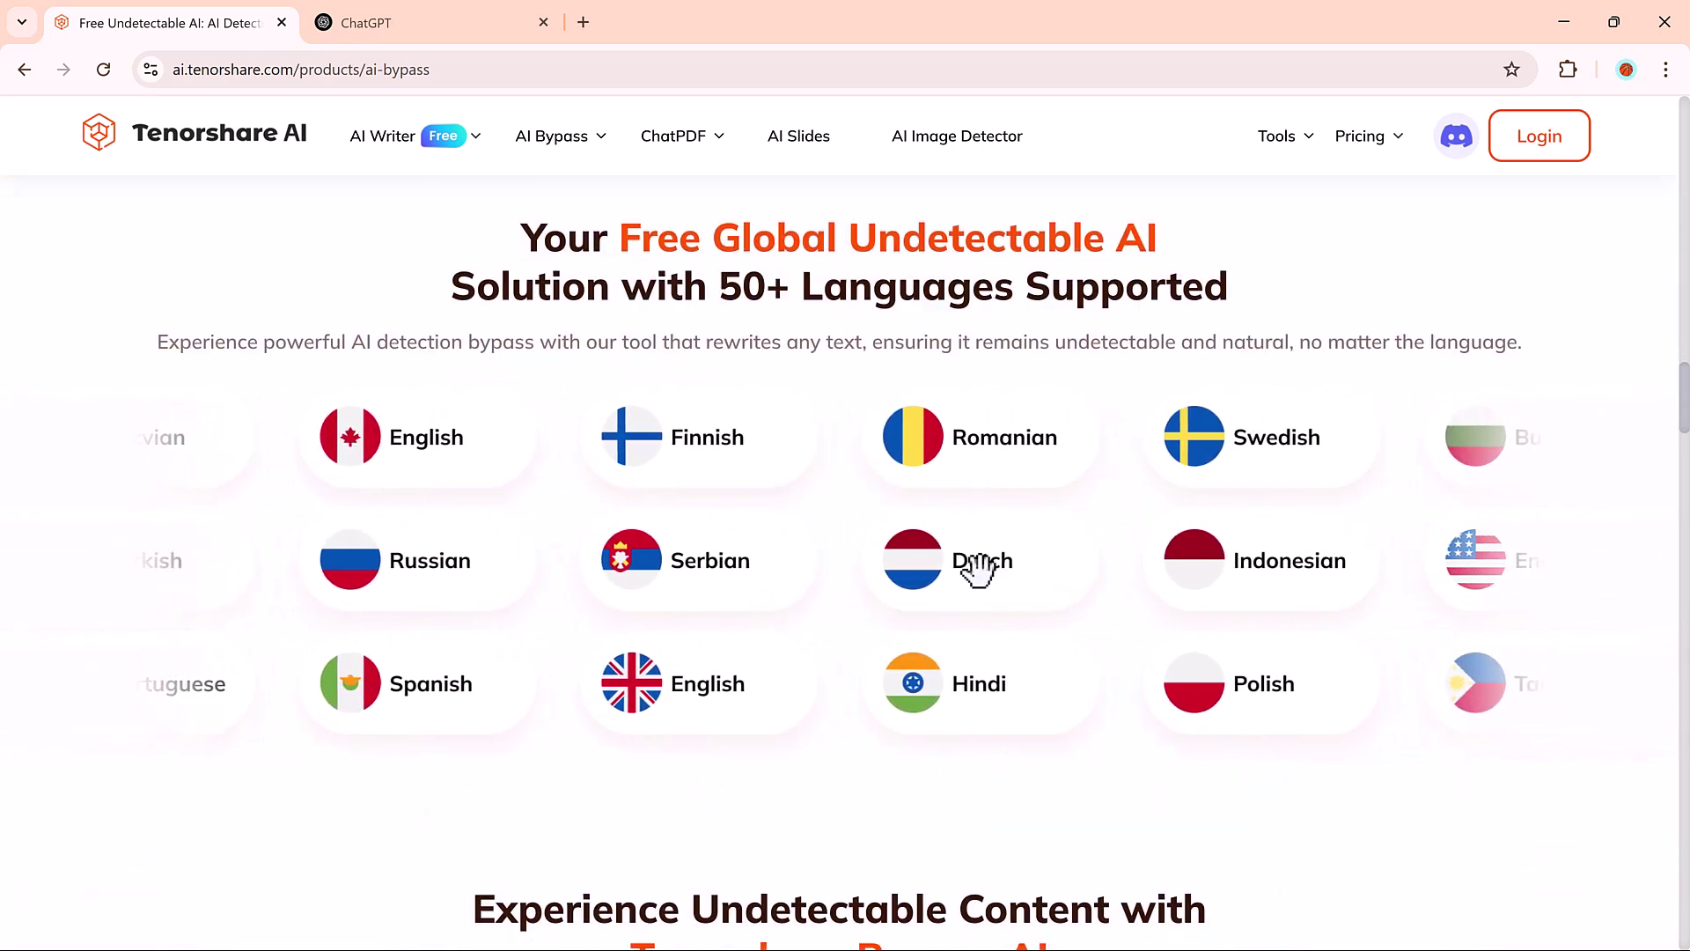
scroll(976, 568, "up", 13)
scroll(979, 574, "up", 15)
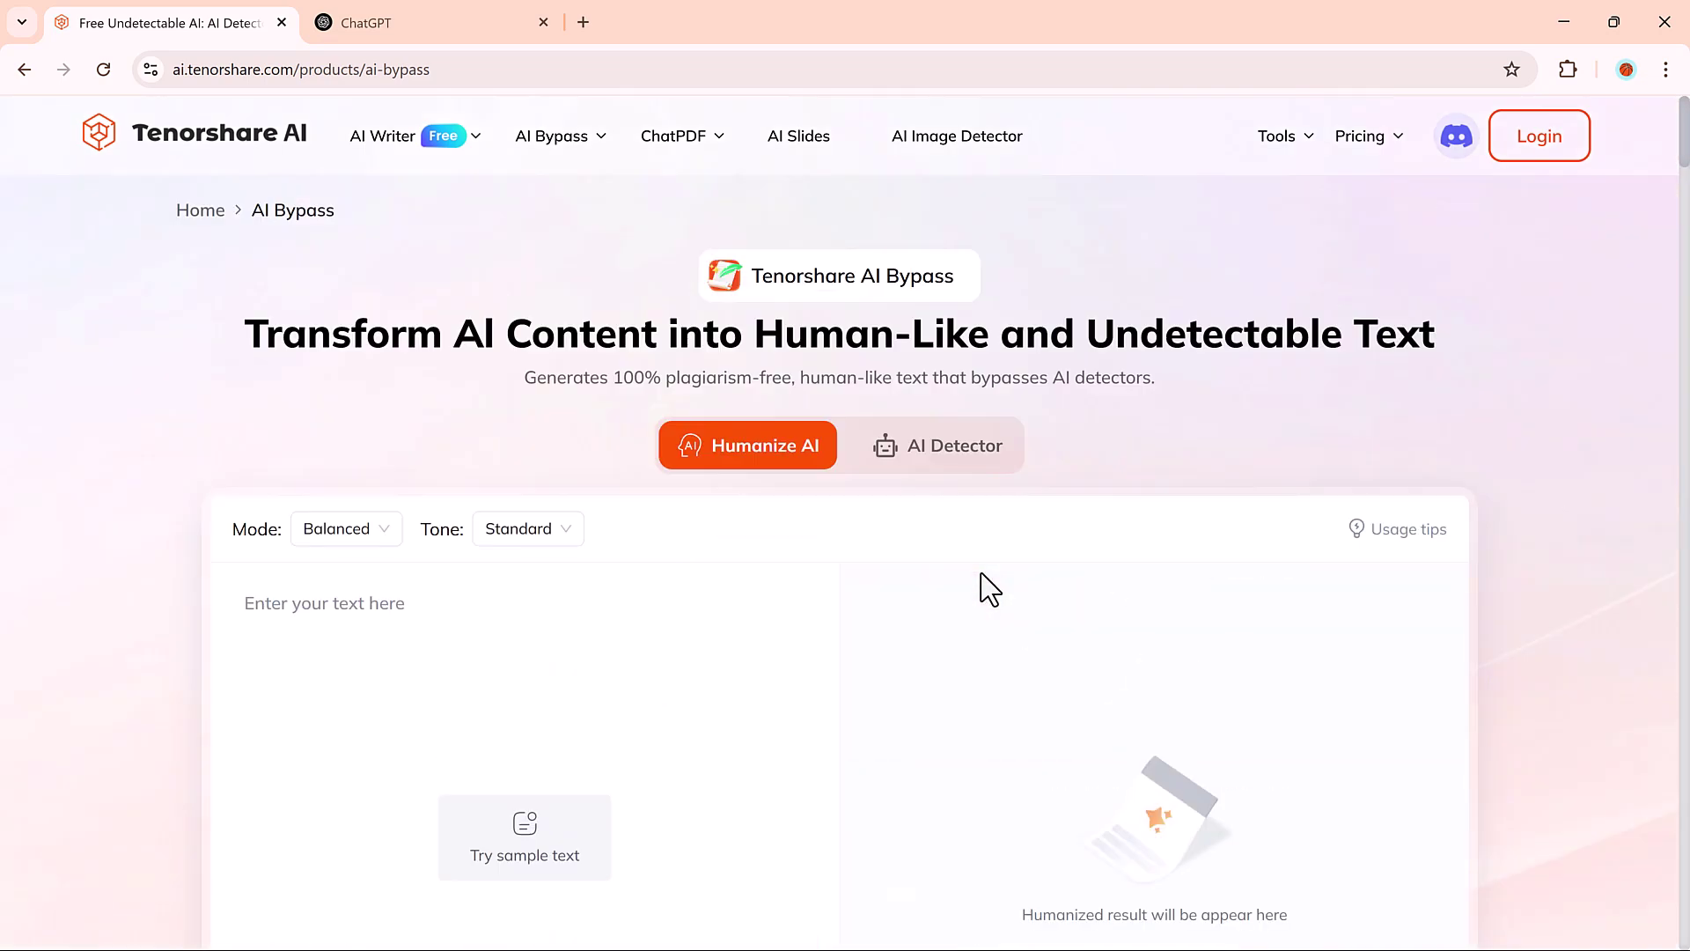
scroll(981, 574, "down", 3)
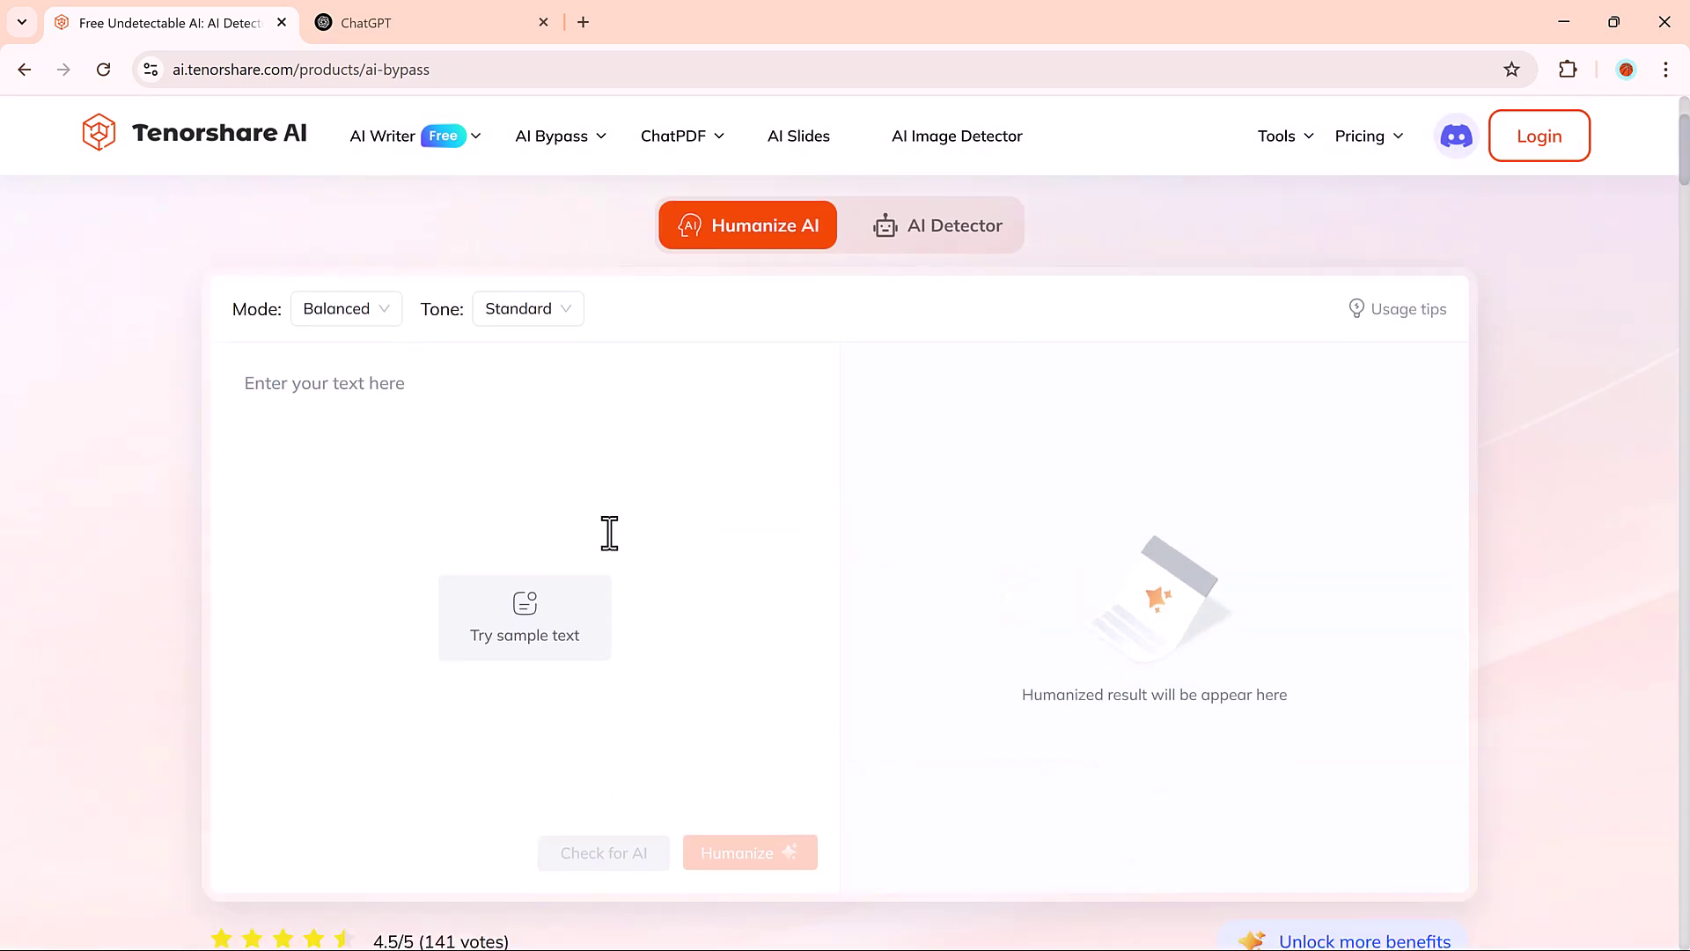
- Ask ChatGPT to 'Write an article on Social media in 200 words' and review the reply
left_click(410, 28)
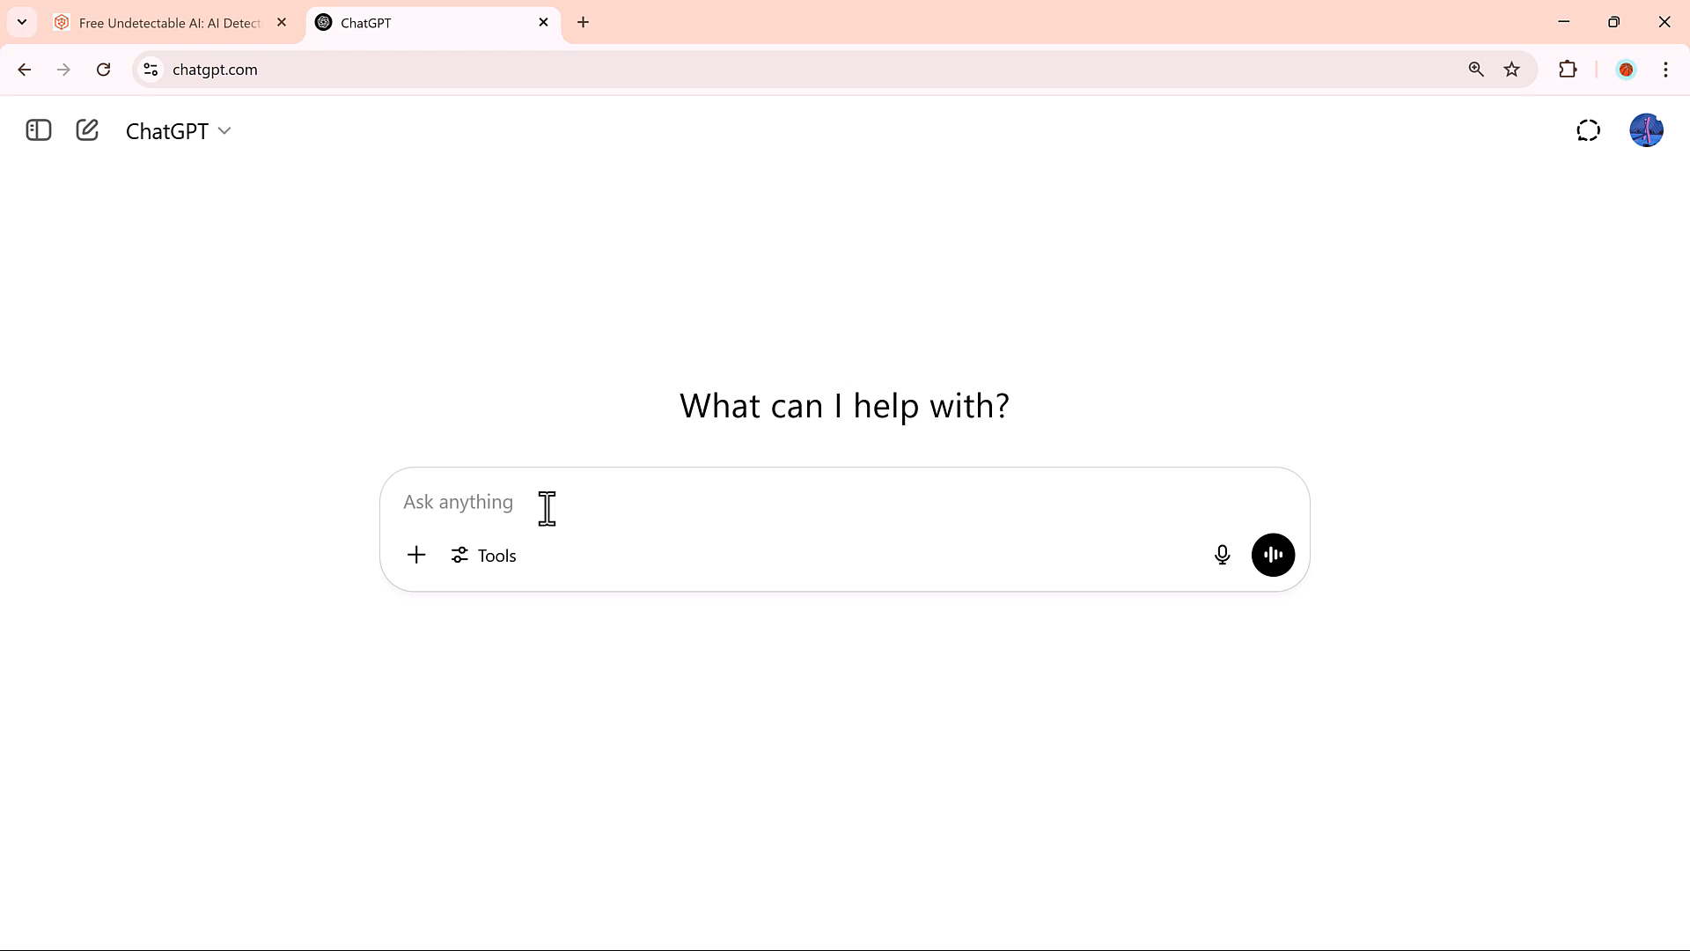
type("Write an article on Social media in 200 wor")
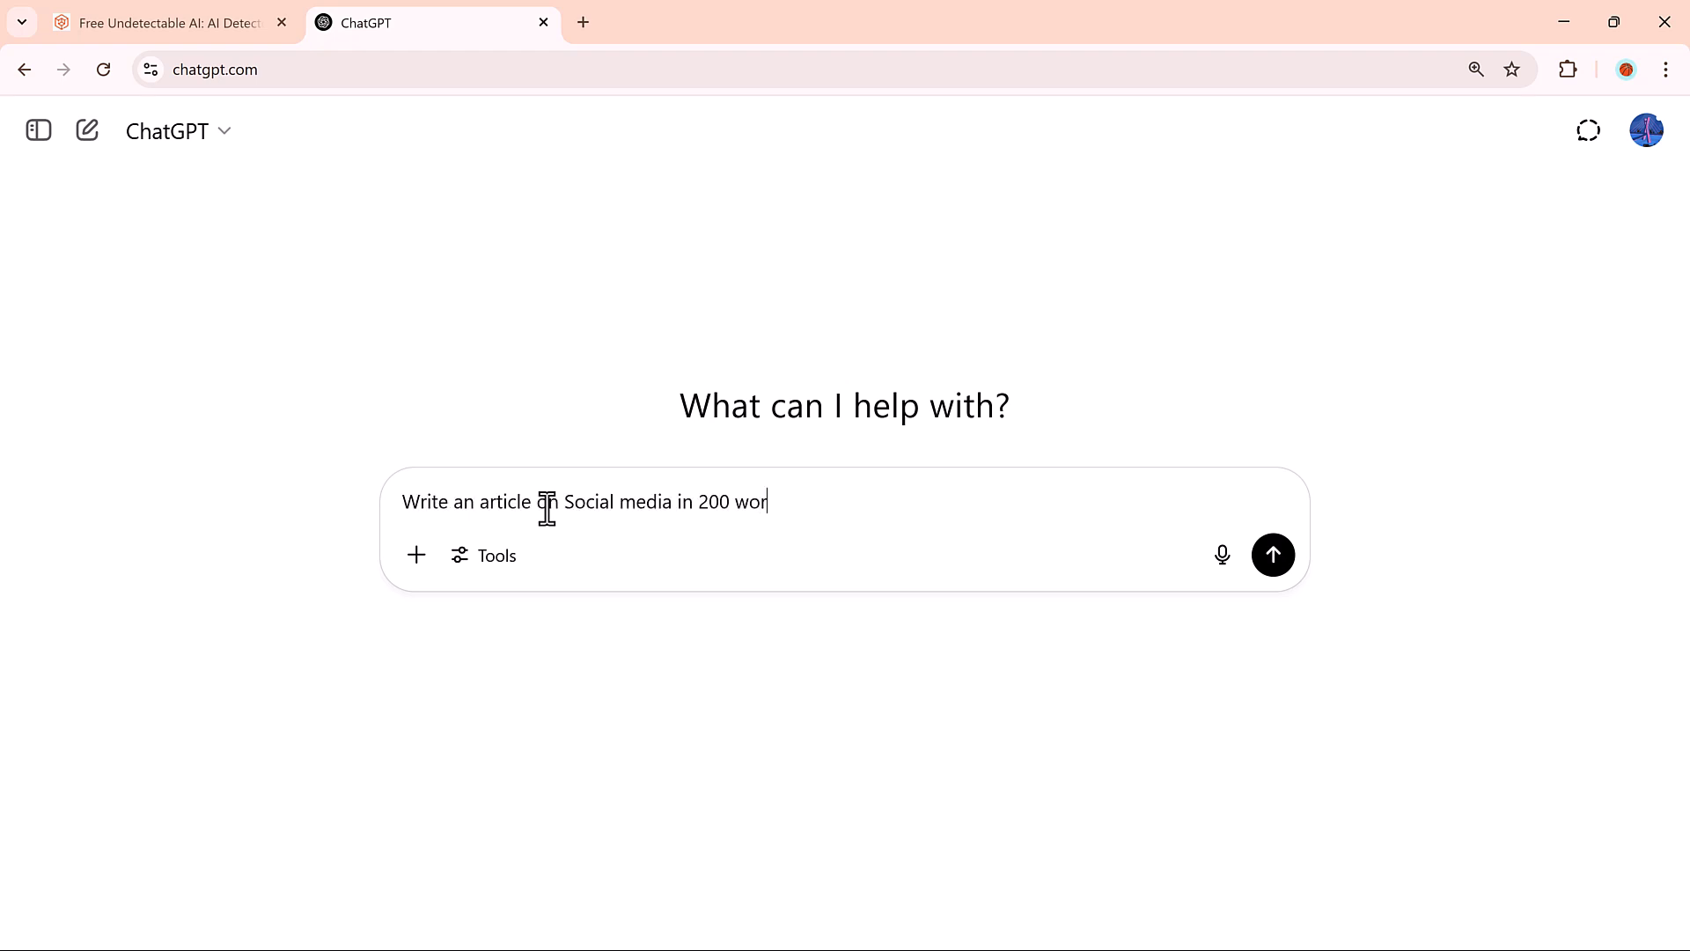
type("ds")
key("Return")
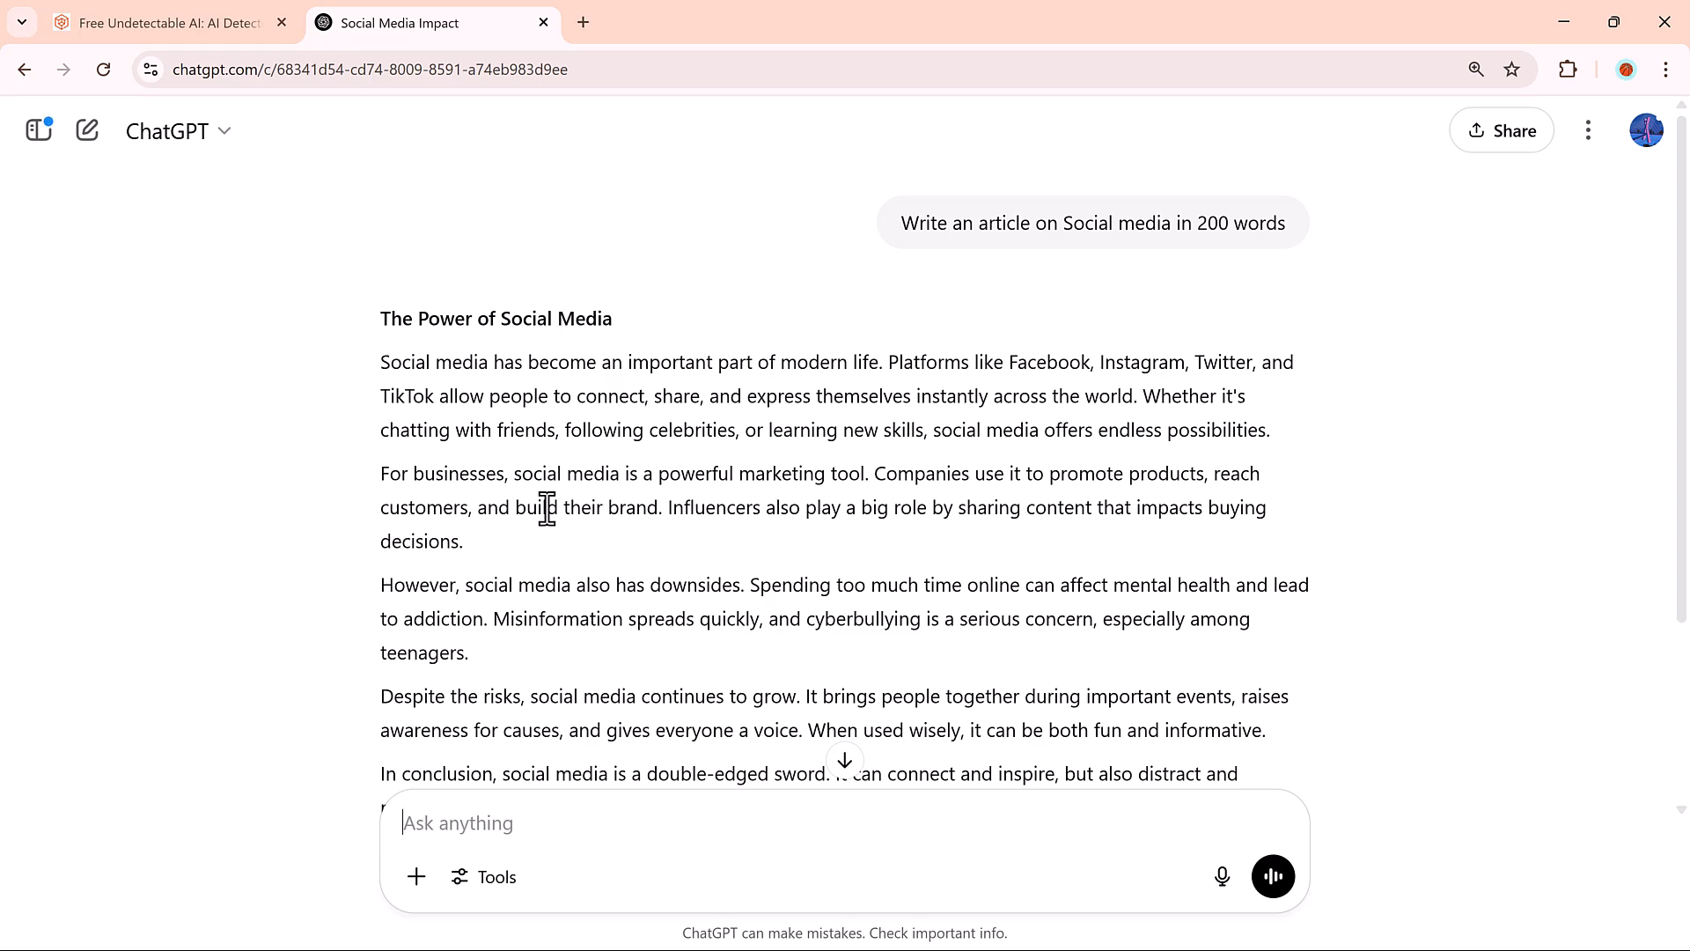
scroll(634, 414, "down", 3)
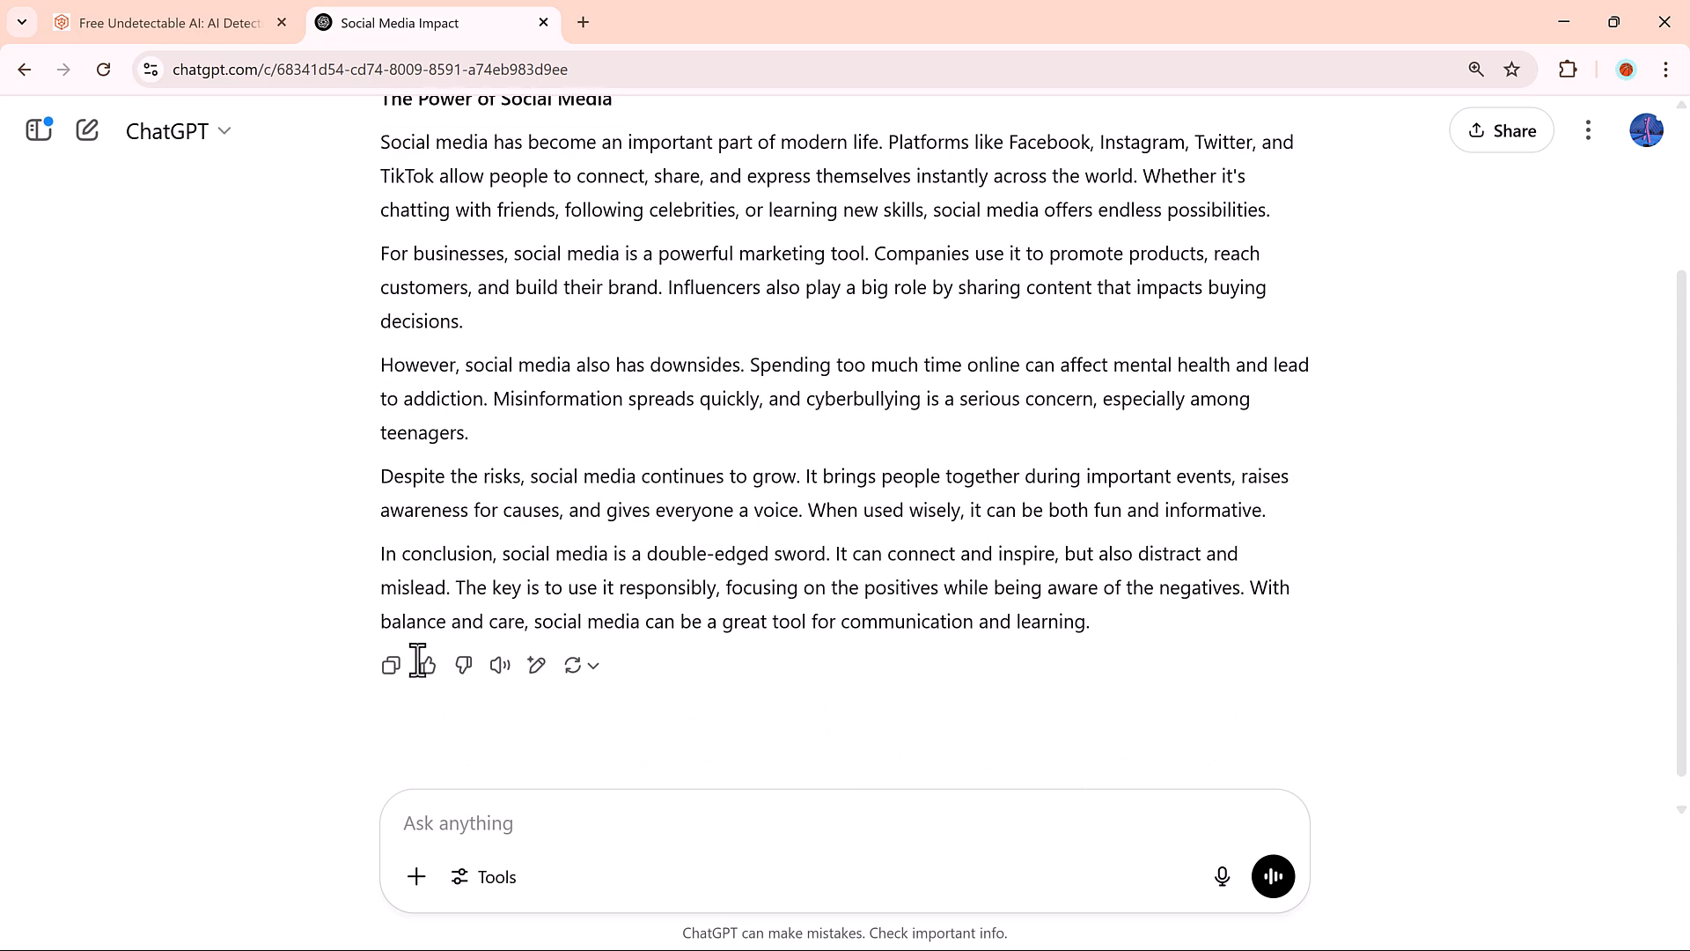
scroll(660, 622, "up", 1)
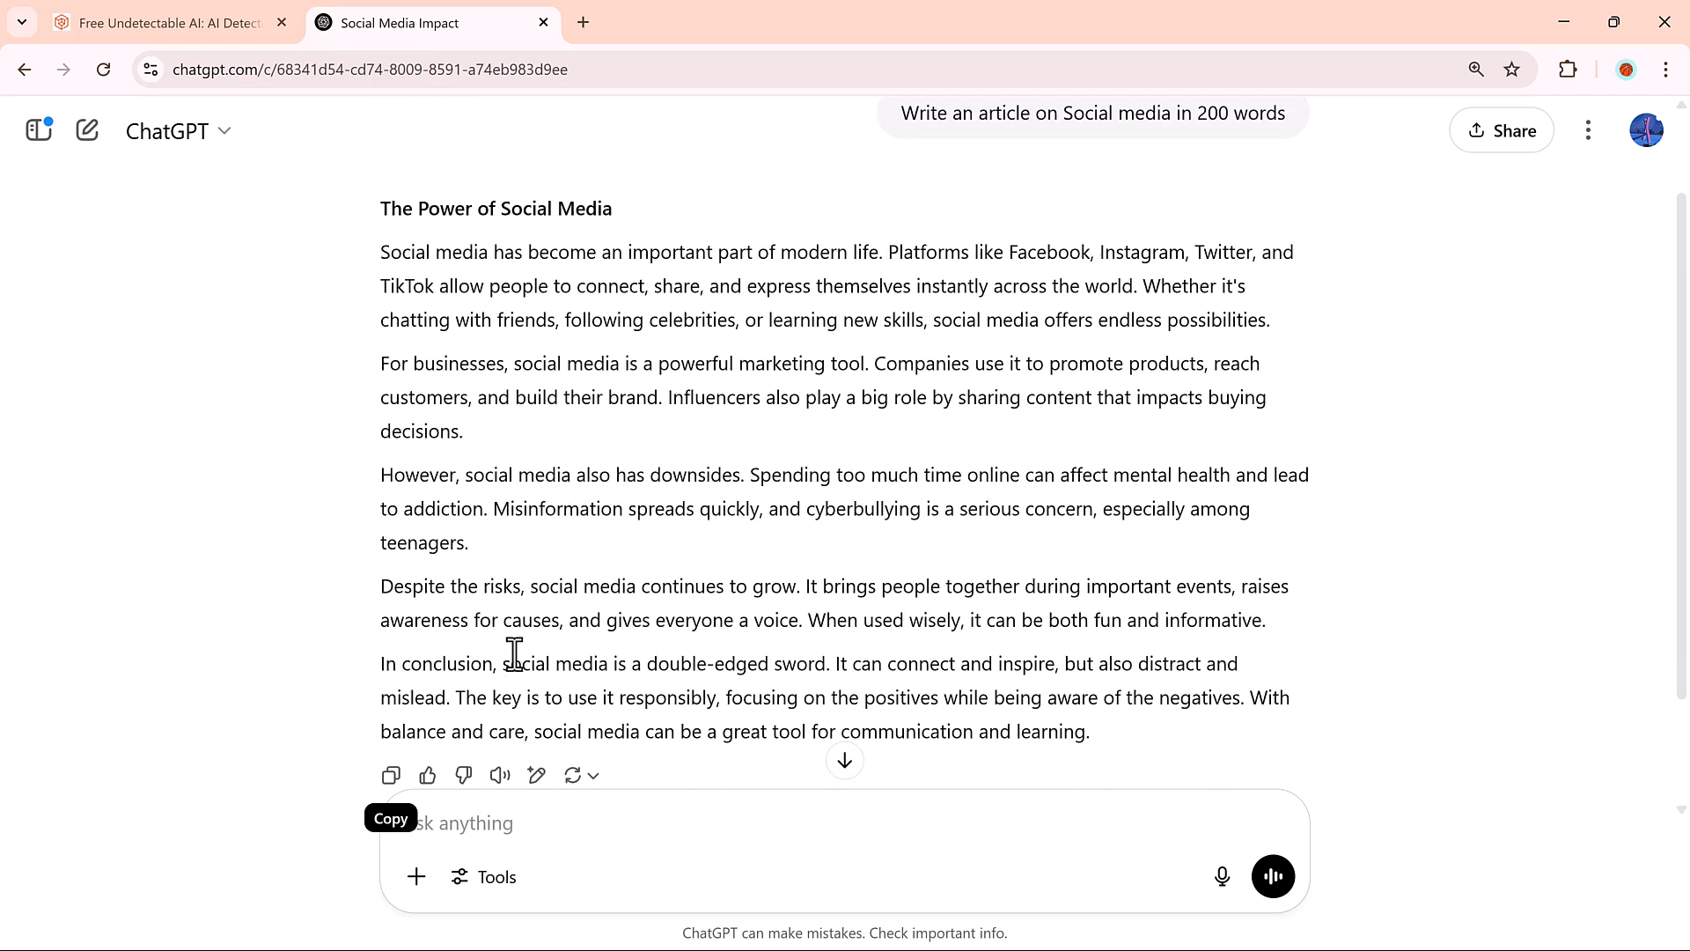
left_click(252, 25)
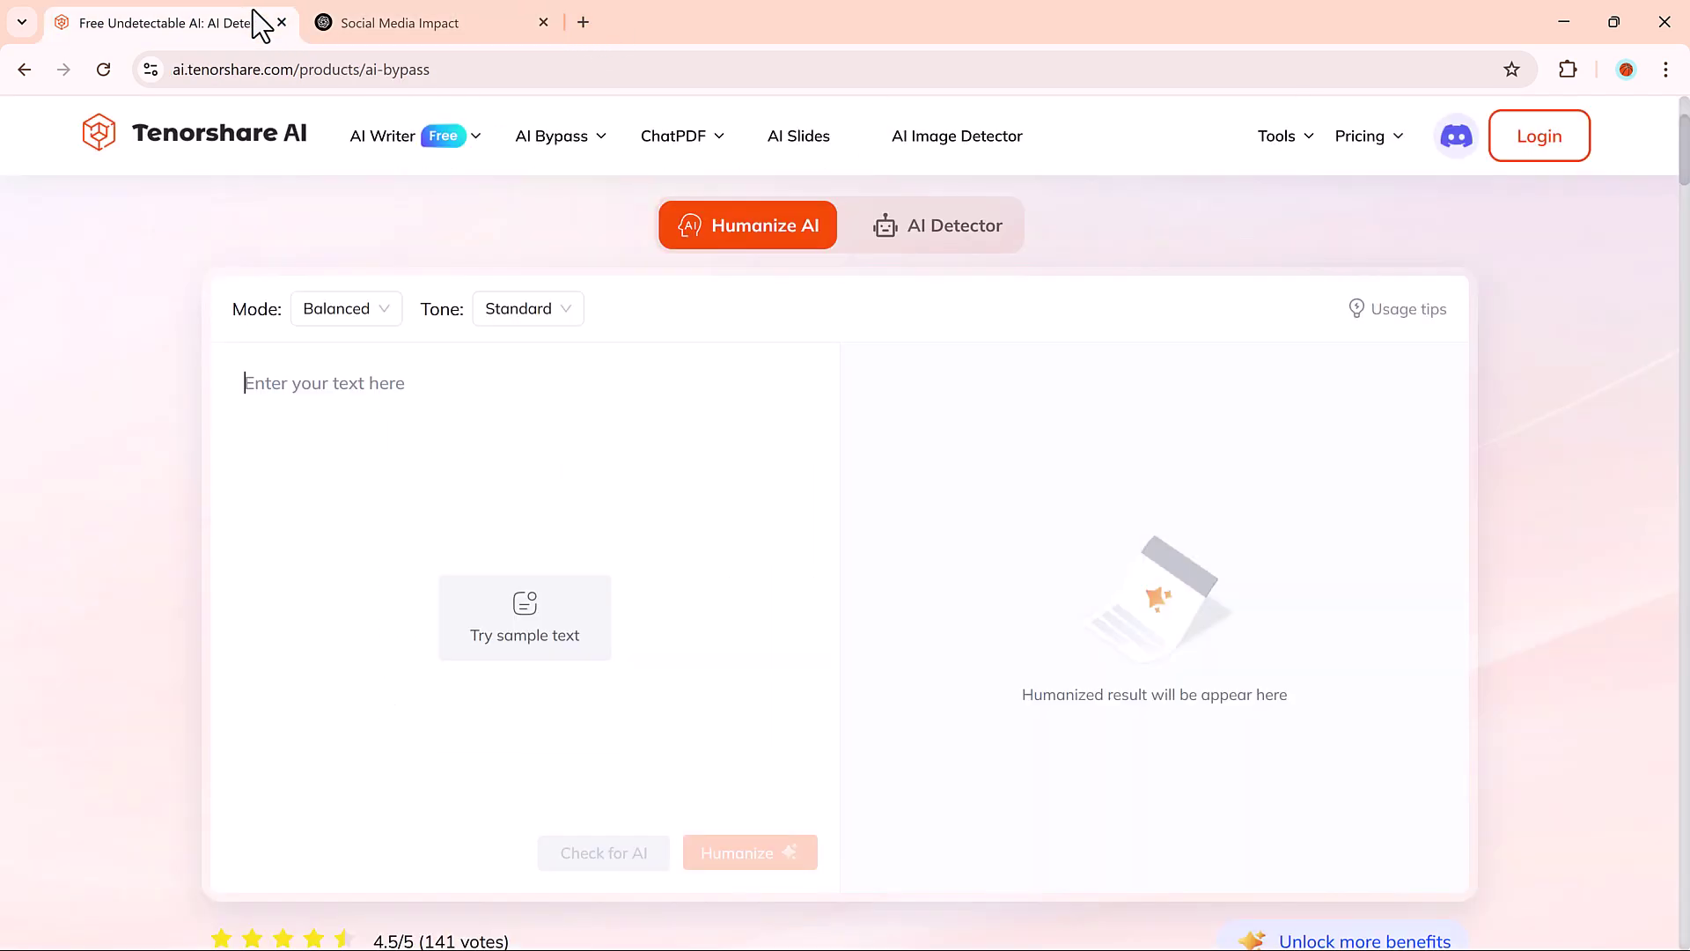
left_click(410, 18)
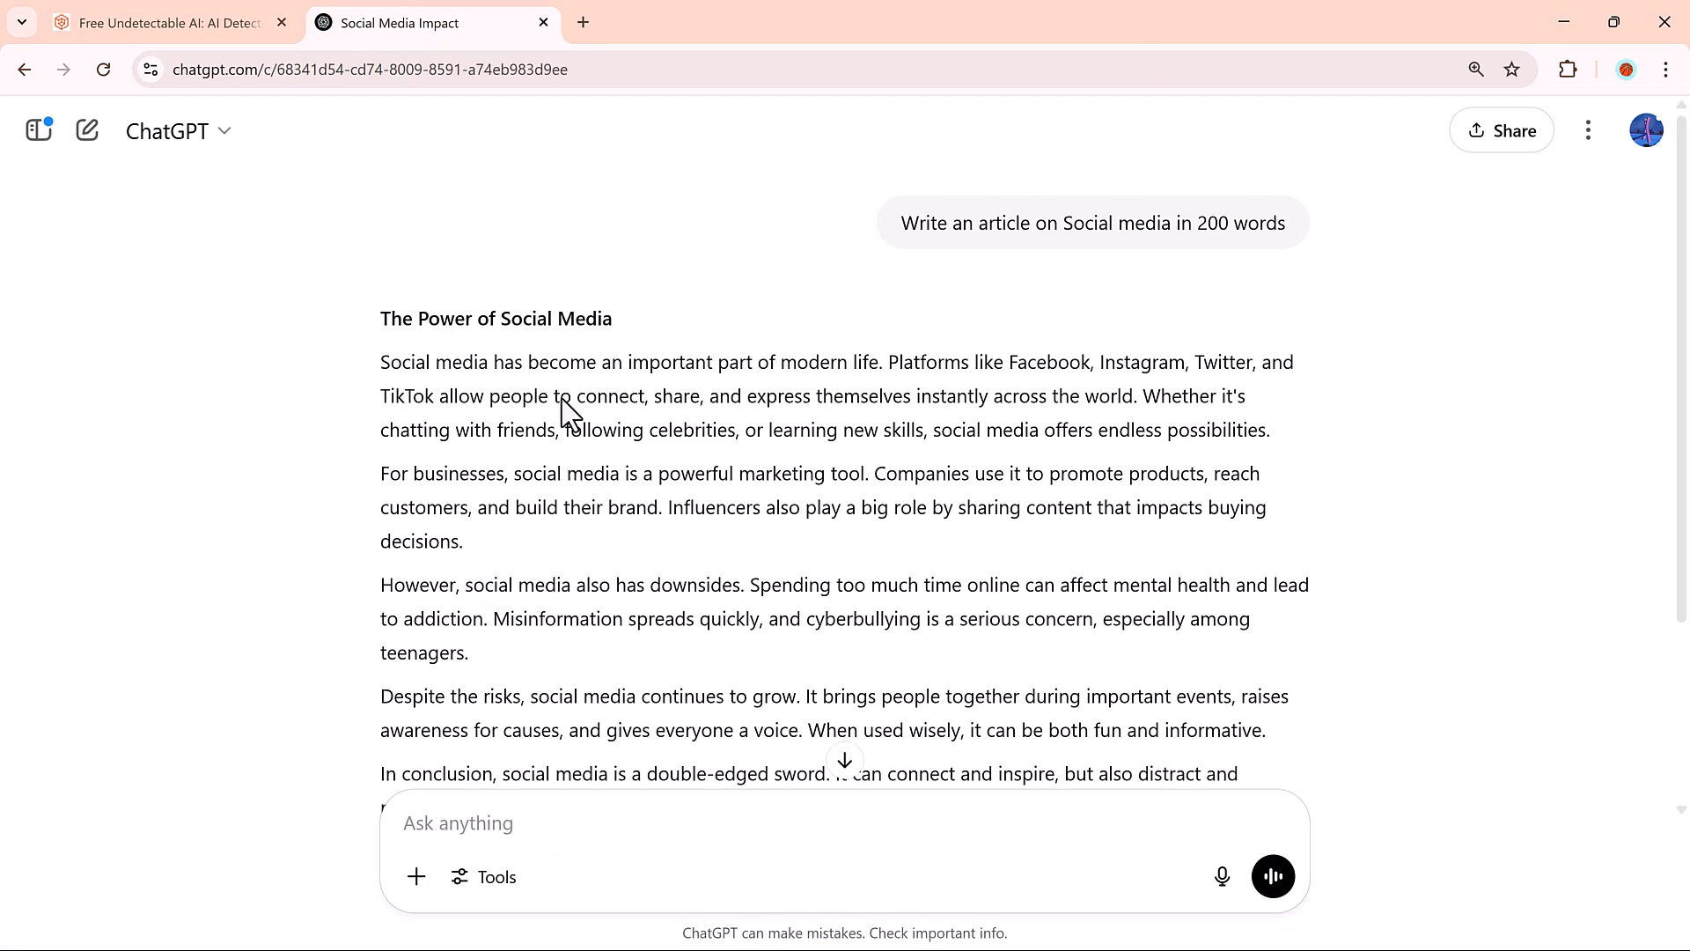
- Scan the pasted 194-word ChatGPT article in GPTZero, which reports it 100% AI generated
left_click(582, 22)
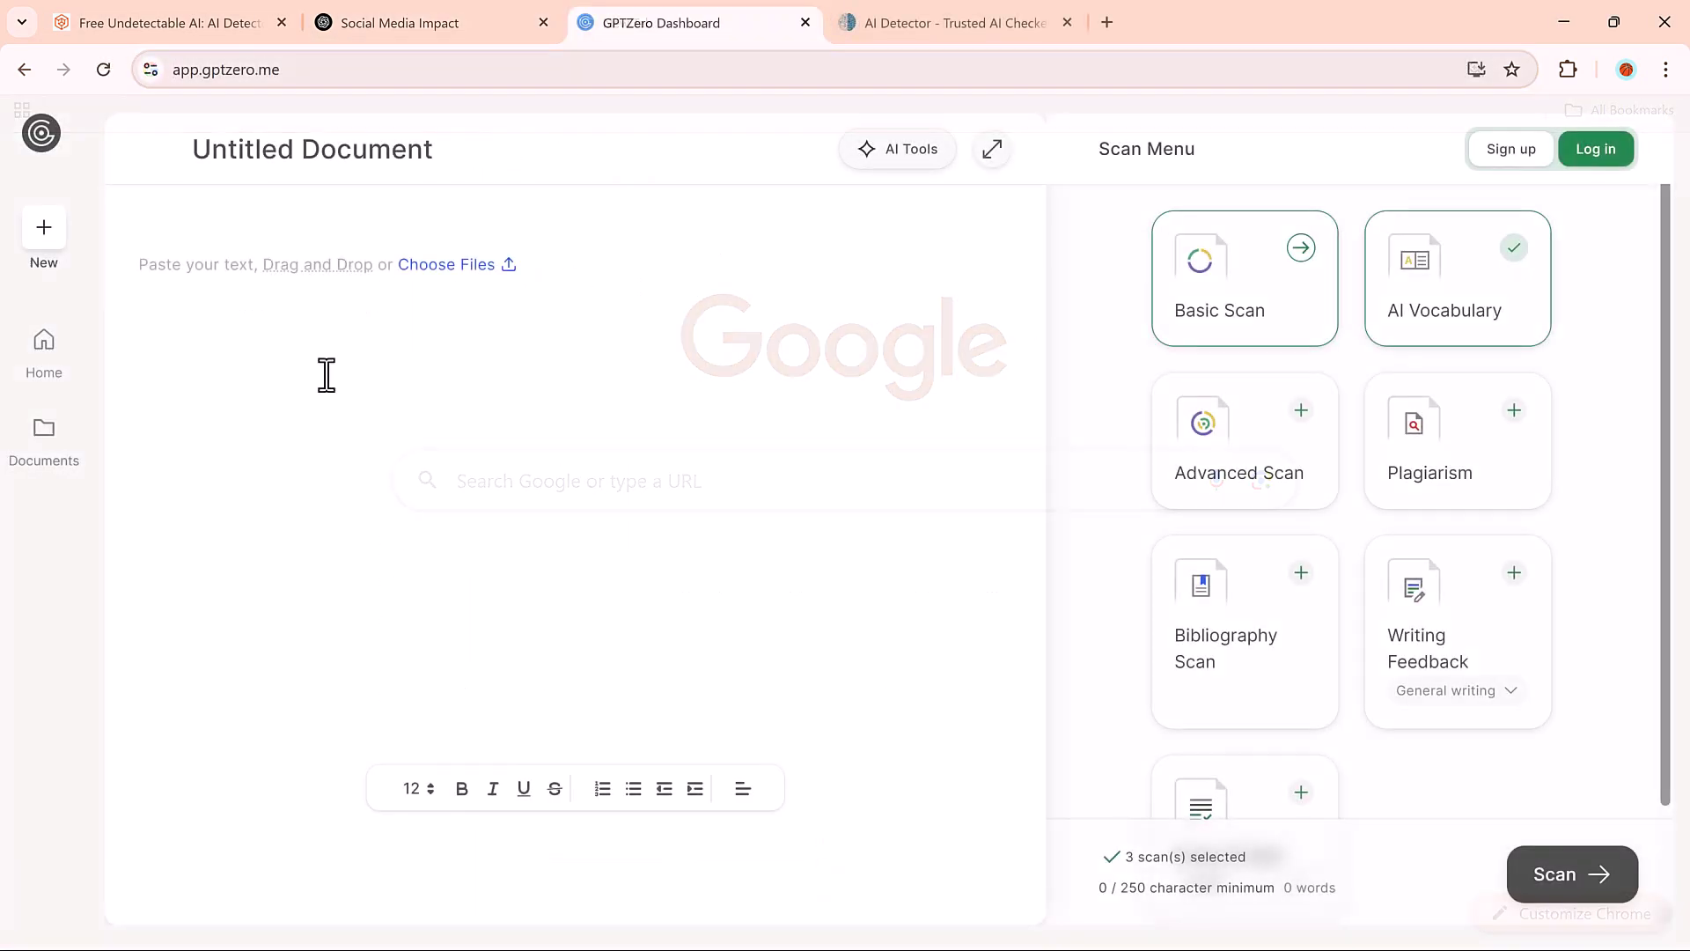
type("Social media has become an important part of modern life. Platforms like Facebook, Instagram, Twitter, and TikTok allow people to connect, share, and express themselves instantly across the world. Whether it's chatting with friends, following celebrities, or learning new skills, social media offers endless possibilities.  For businesses, social media is a powerful marketing tool. Companies use it to promote products, reach customers, and build their brand. Influencers also play a big role by sharing content that impacts buying decisions.  However, social media also has downsides. Spending too much time online can affect mental health and lead to addiction. Misinformation spreads quickly, and cyberbullying is a serious concern, especially among teenagers.  Despite the risks, social media continues to grow. It brings people together during important events, raises awareness for causes, and gives everyone a voice. When used wisely, it can be both fun and informative.  In conclusion, social media is a double-edged sword. It can connect and inspire, but also distract and mislead. The key is to use it responsibly, focusing on the positives while being aware of the negatives. With balance and care, social media can be a great tool for communication and learning.")
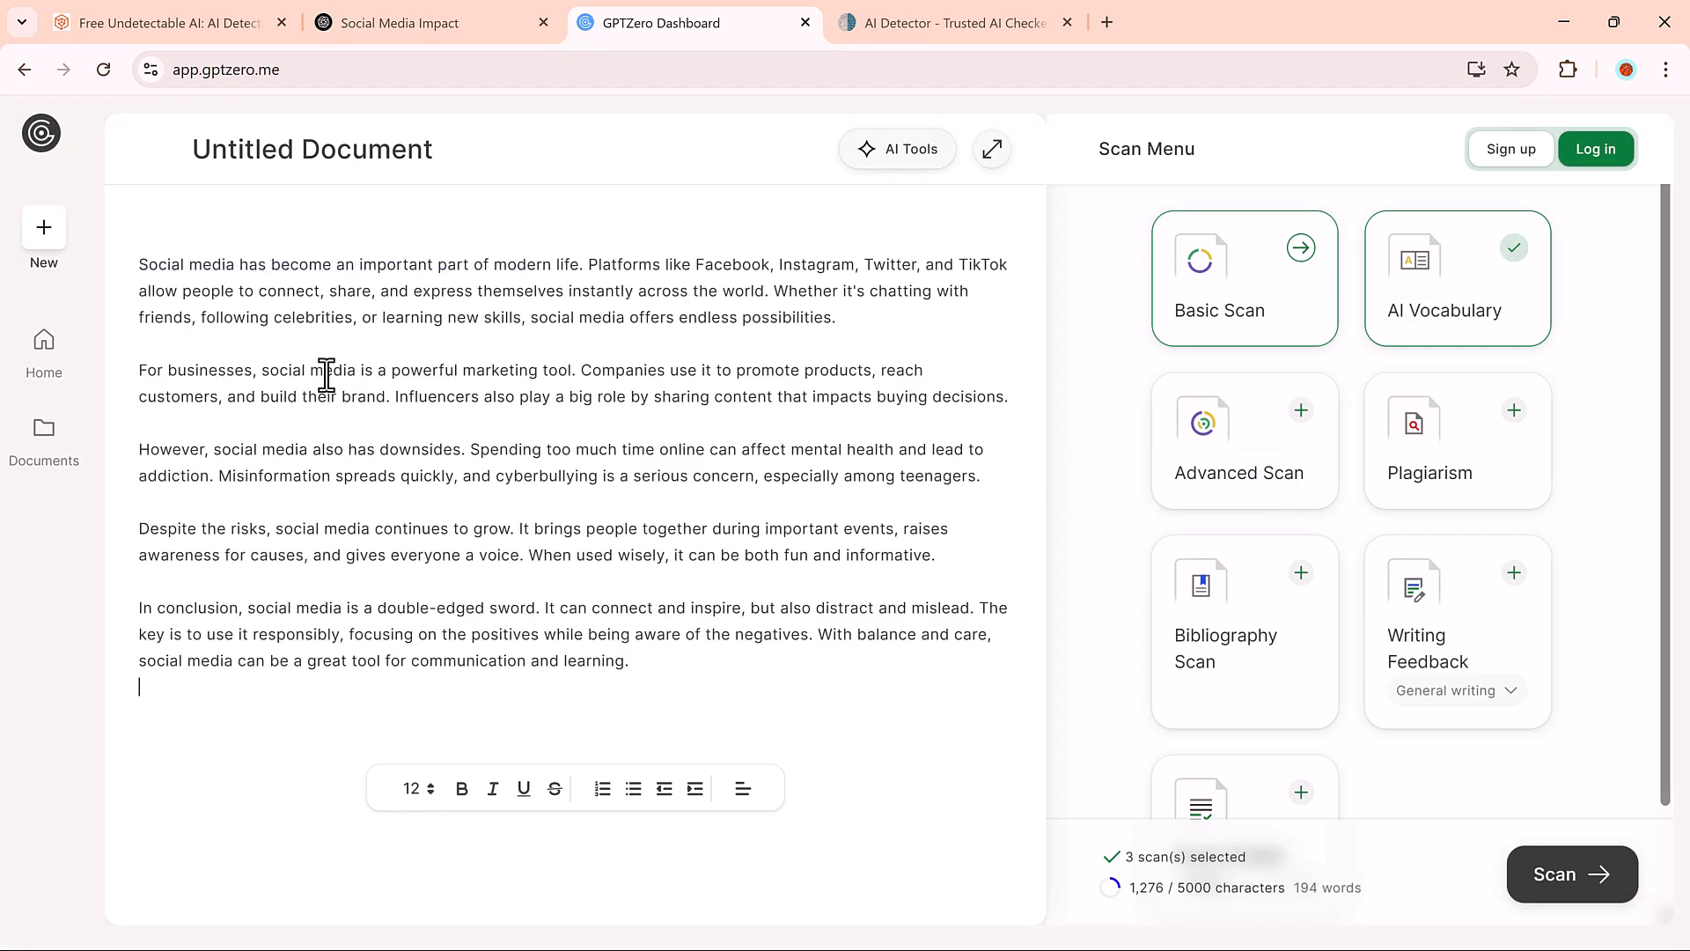
left_click(1581, 849)
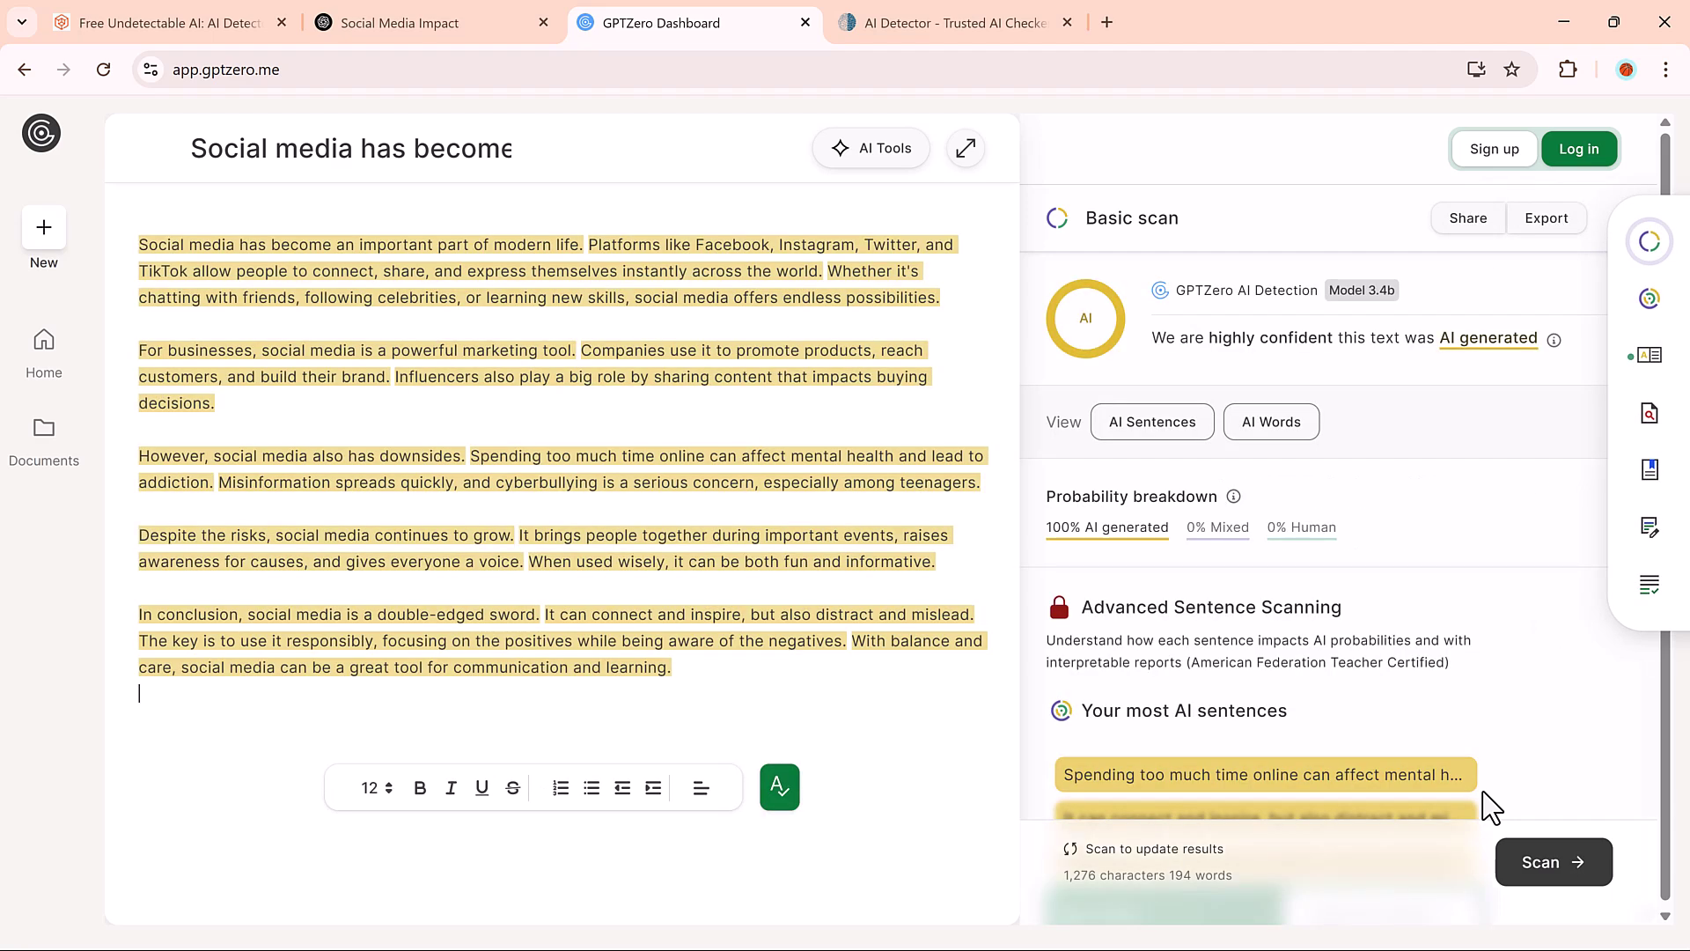
- Run Detect Text on the original 1,276-character article in ZeroGPT, which rates it 100% AI GPT
left_click(892, 15)
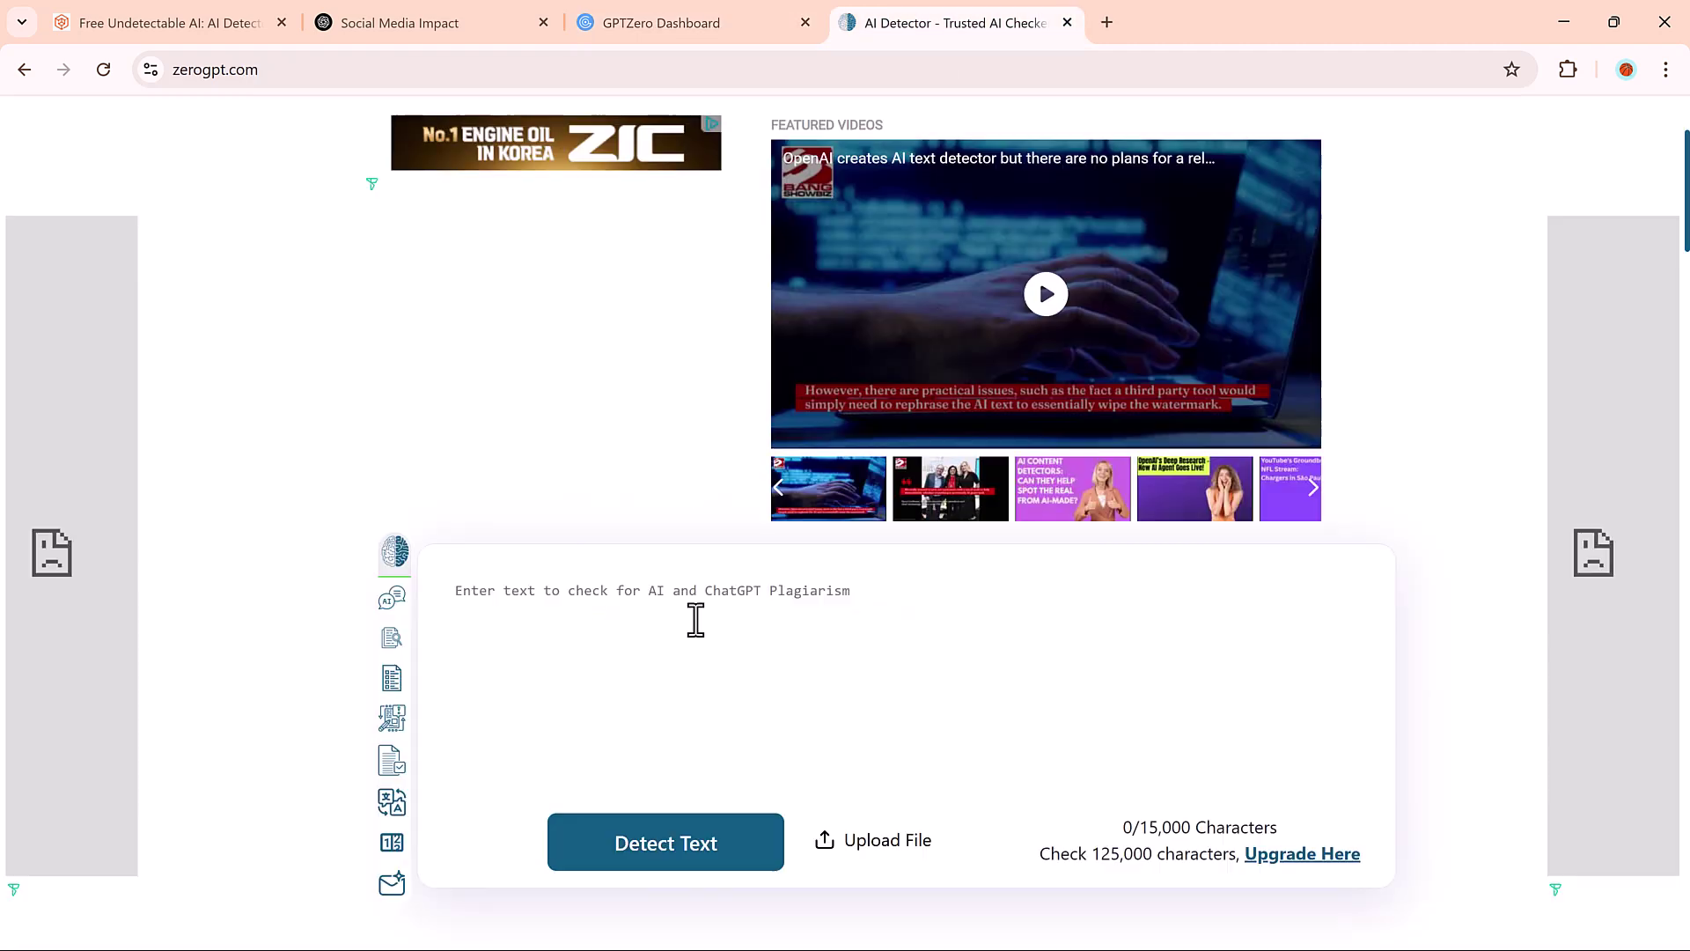
scroll(687, 709, "up", 2)
left_click(682, 843)
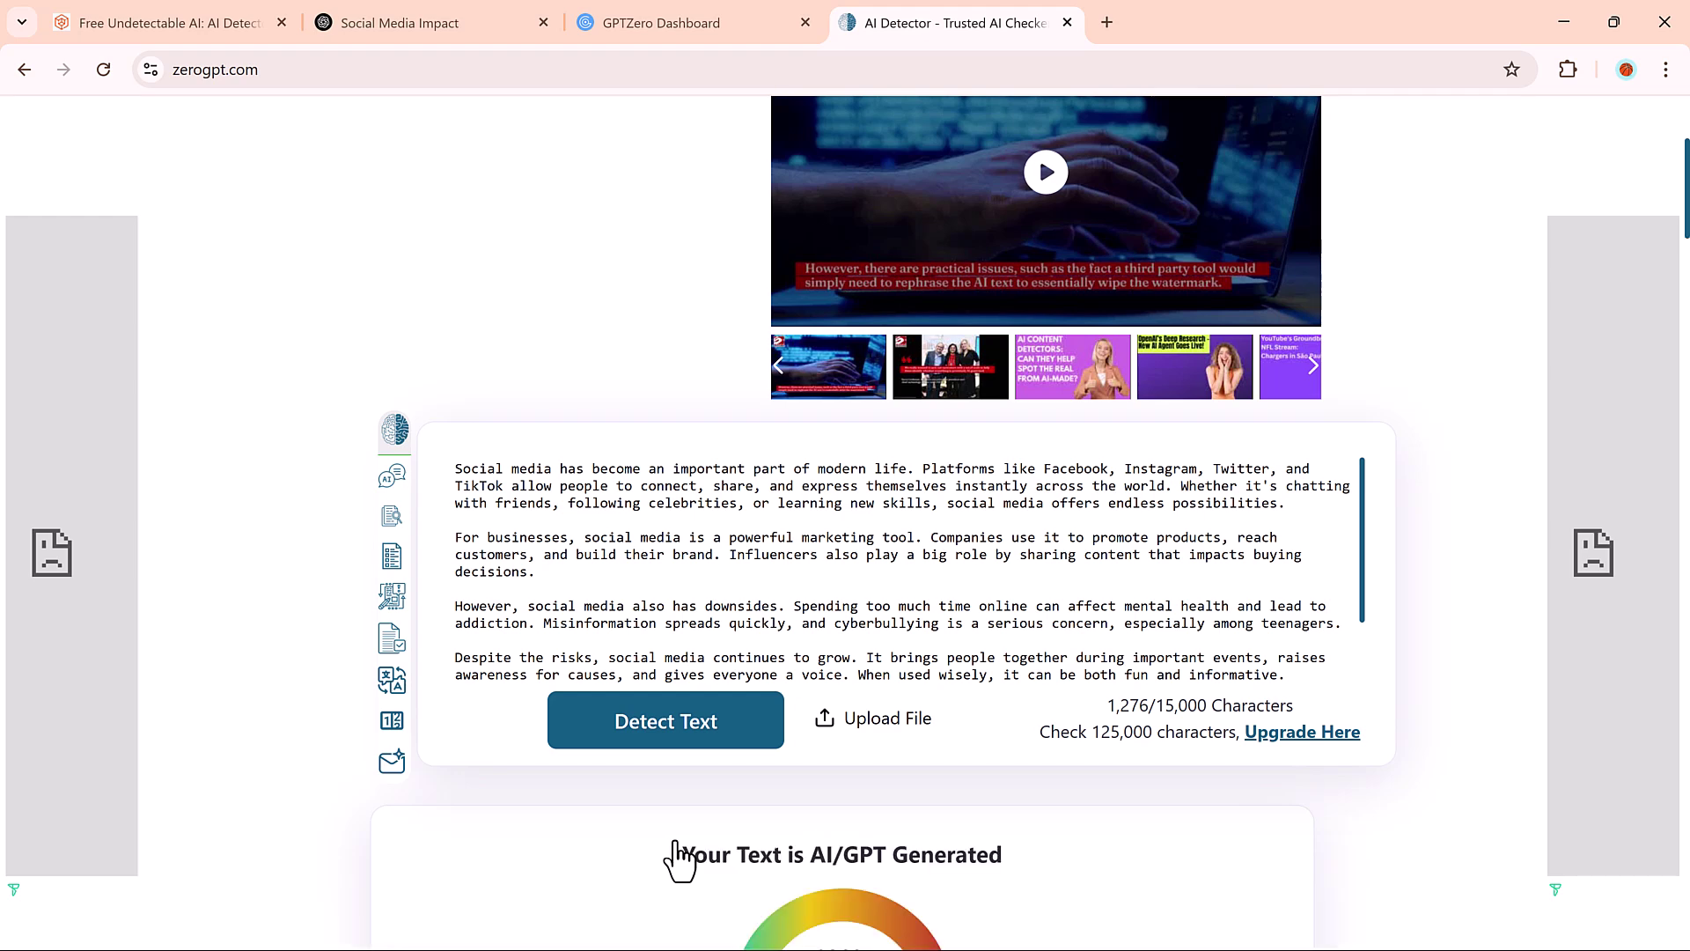
scroll(681, 858, "down", 1)
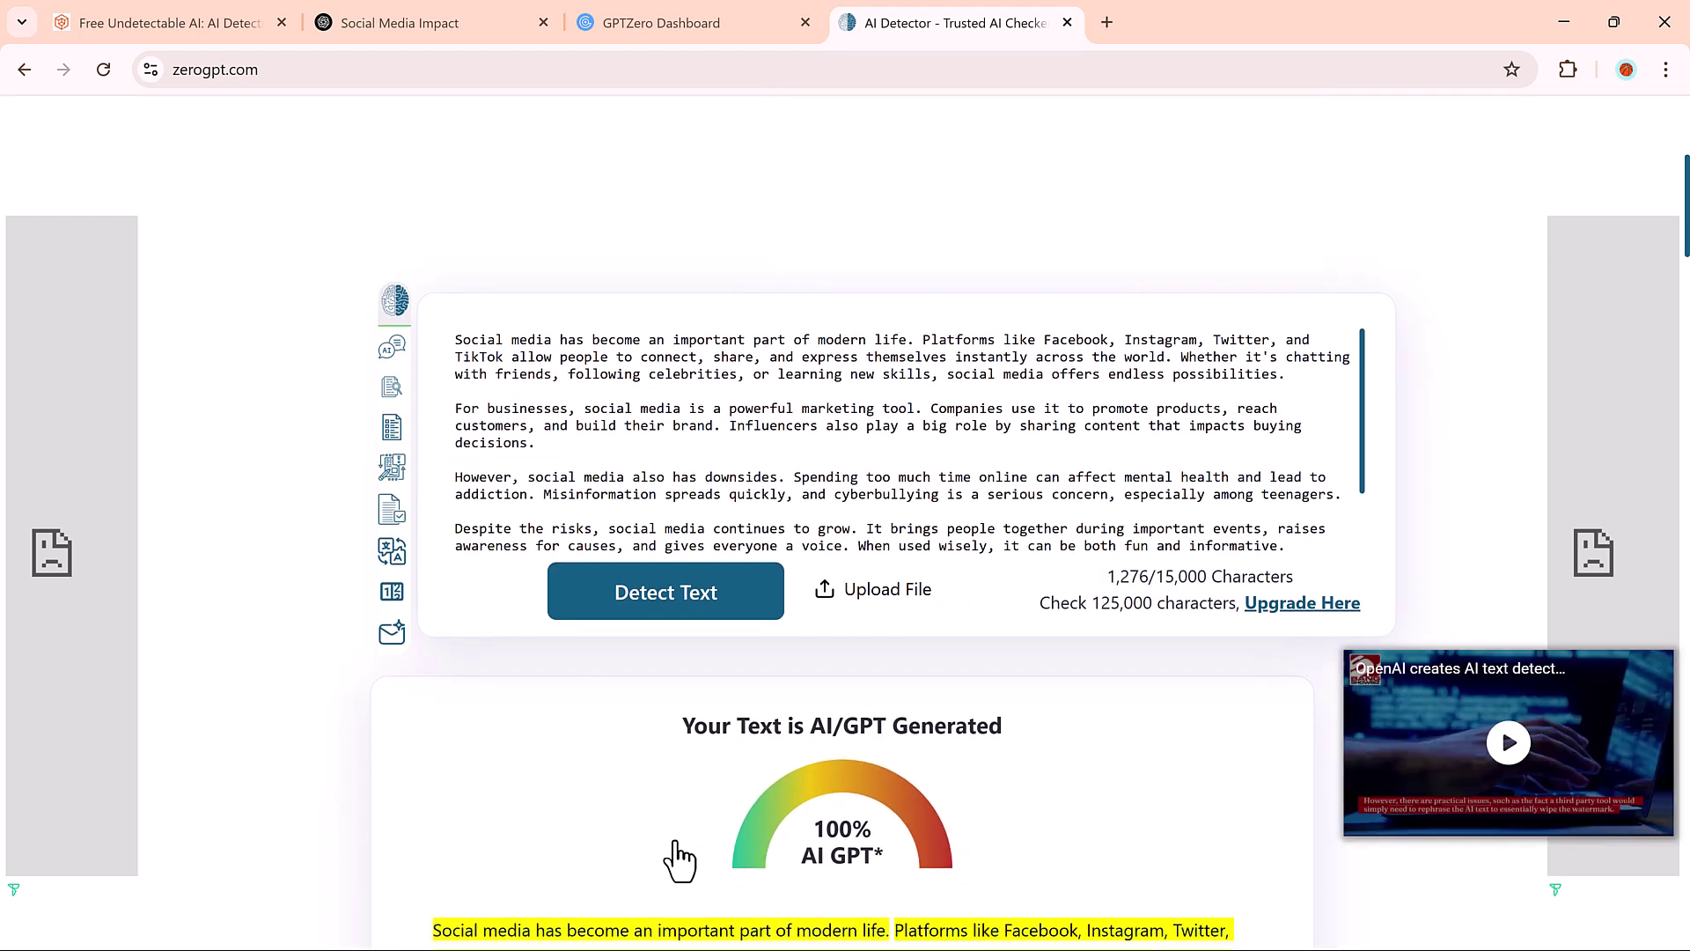
- Humanize the pasted ChatGPT article into a 129-word likely-human version and copy the output
left_click(162, 21)
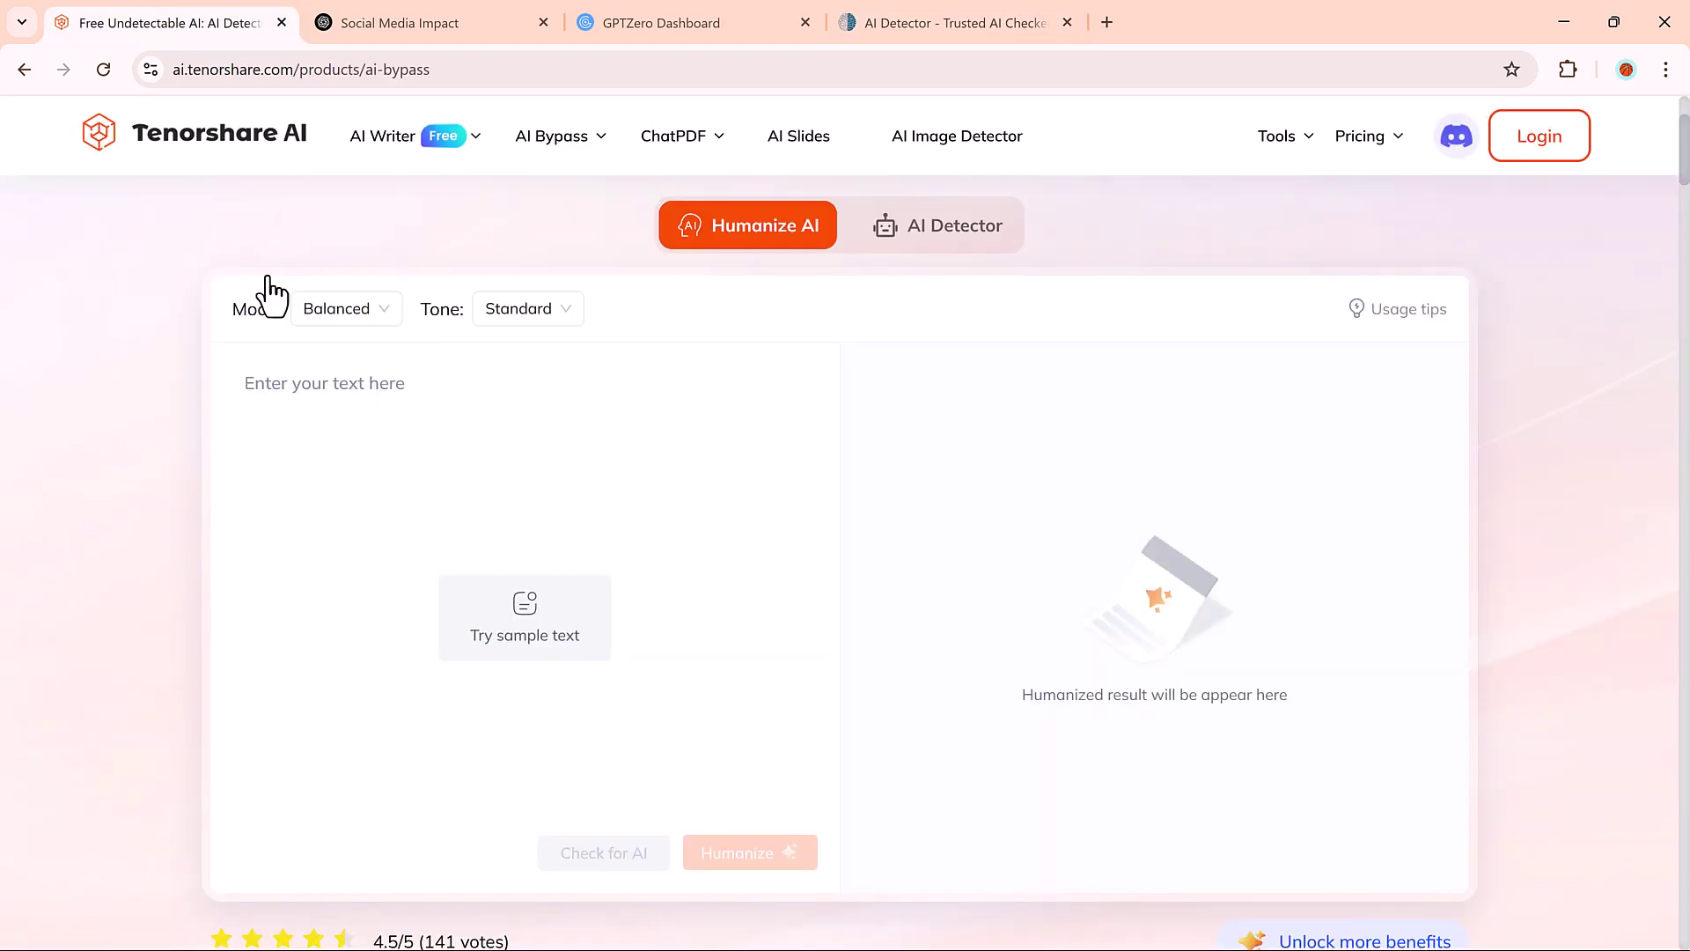
left_click(317, 396)
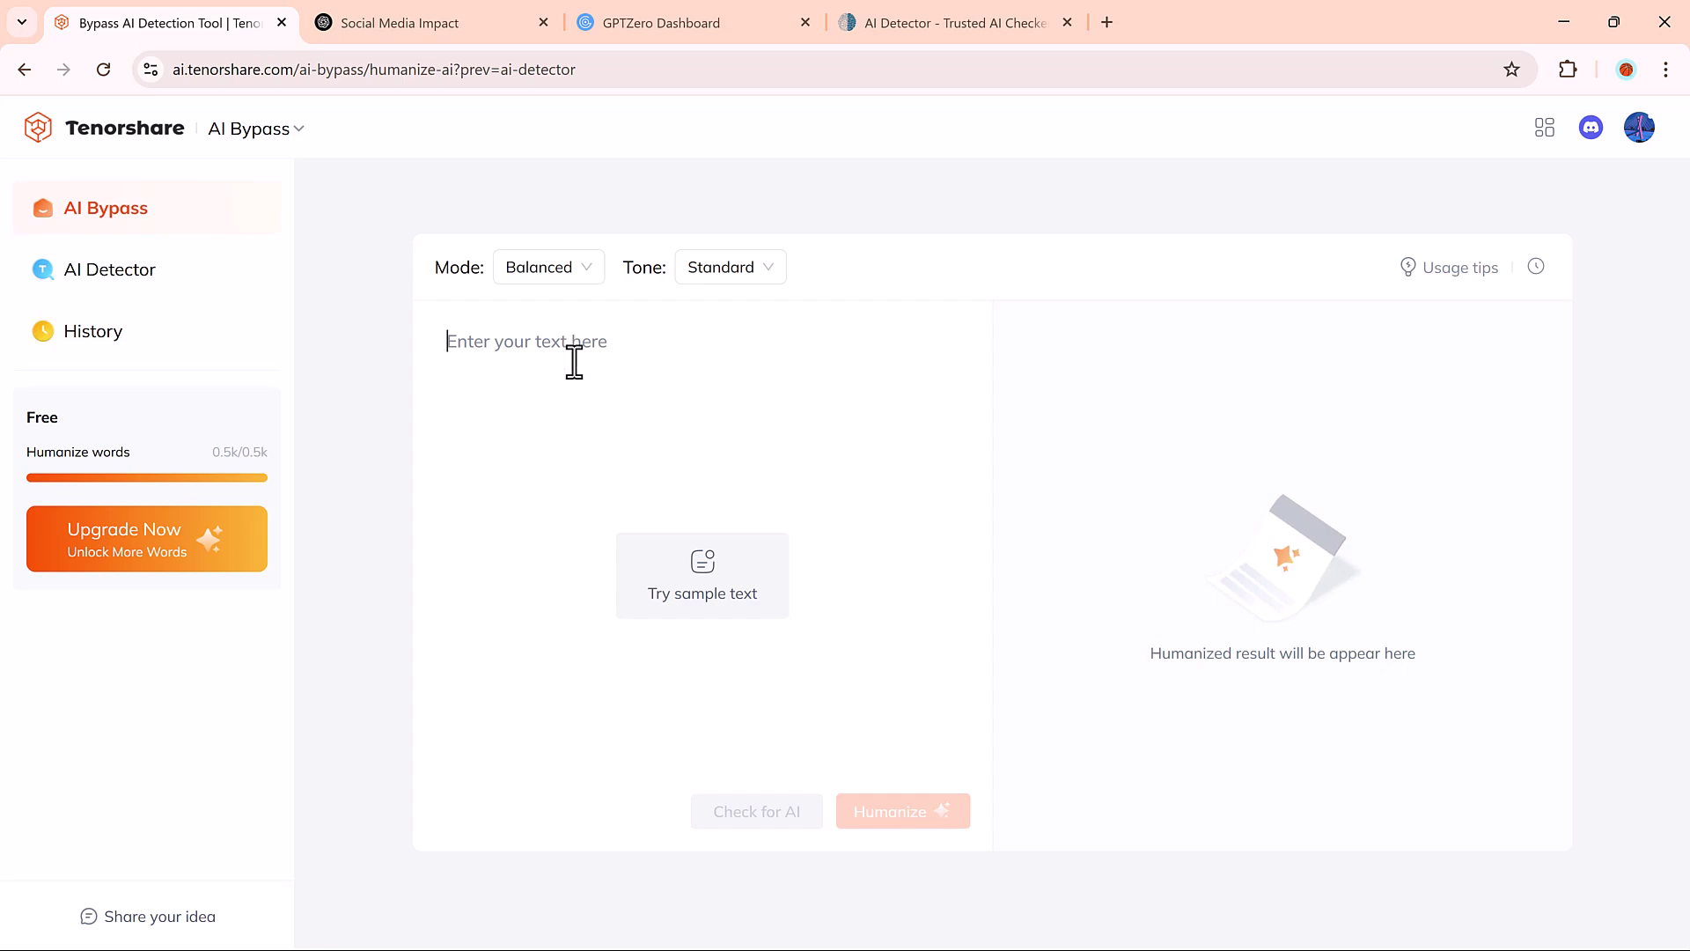
key("ctrl+v")
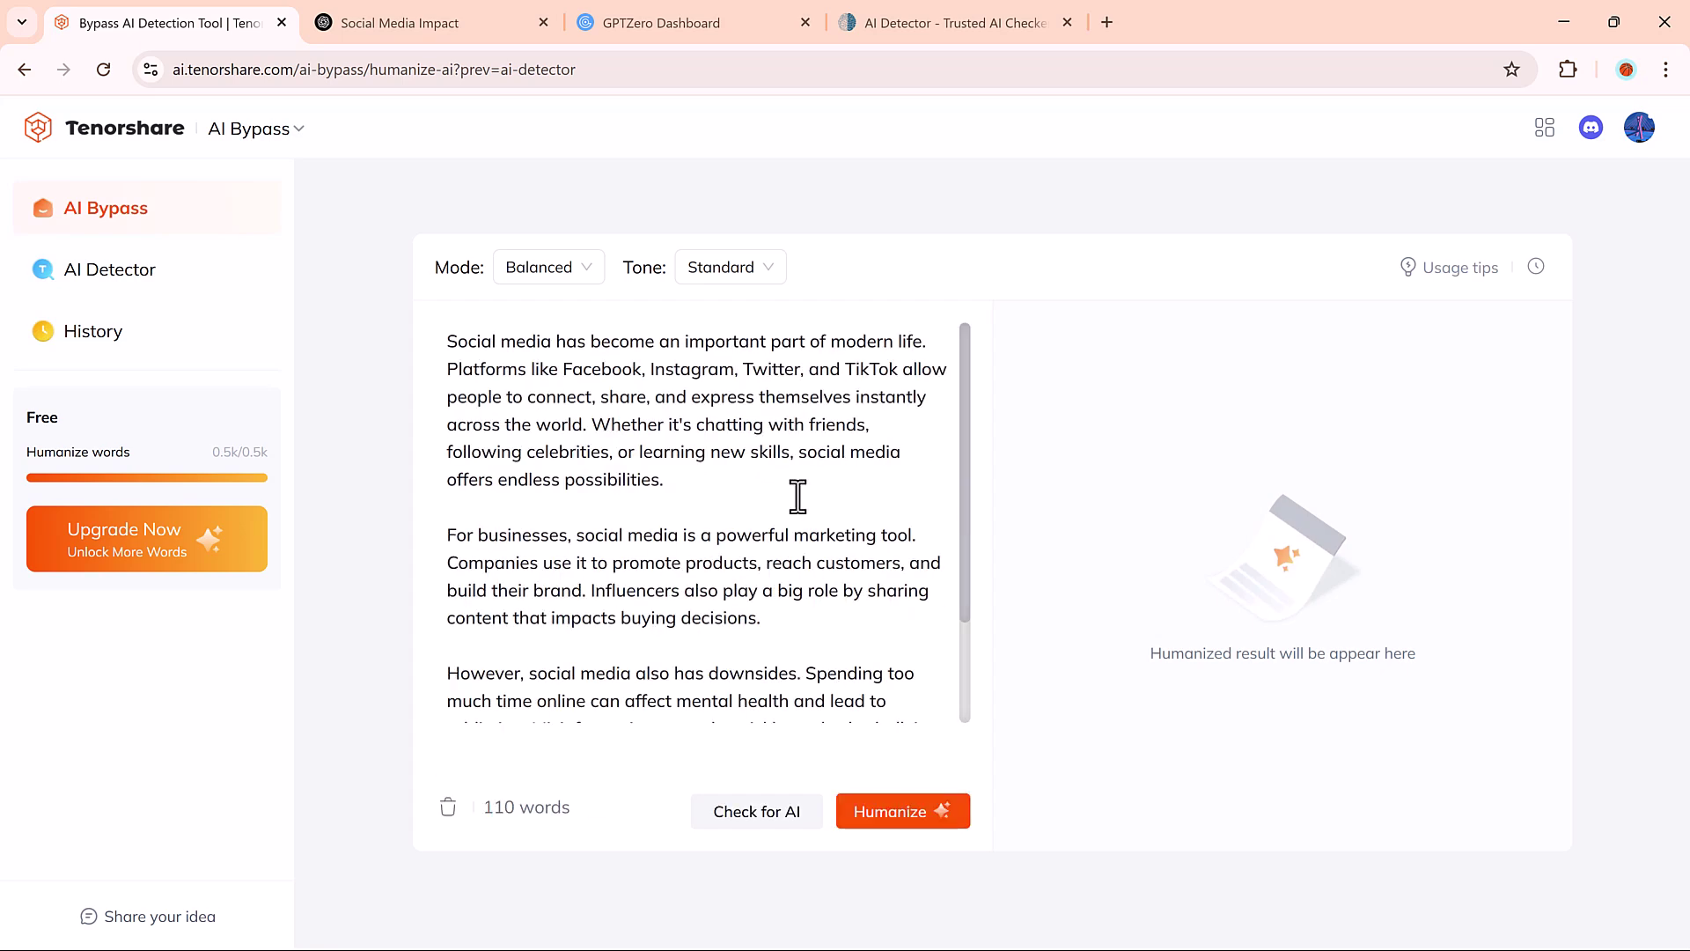
left_click(881, 815)
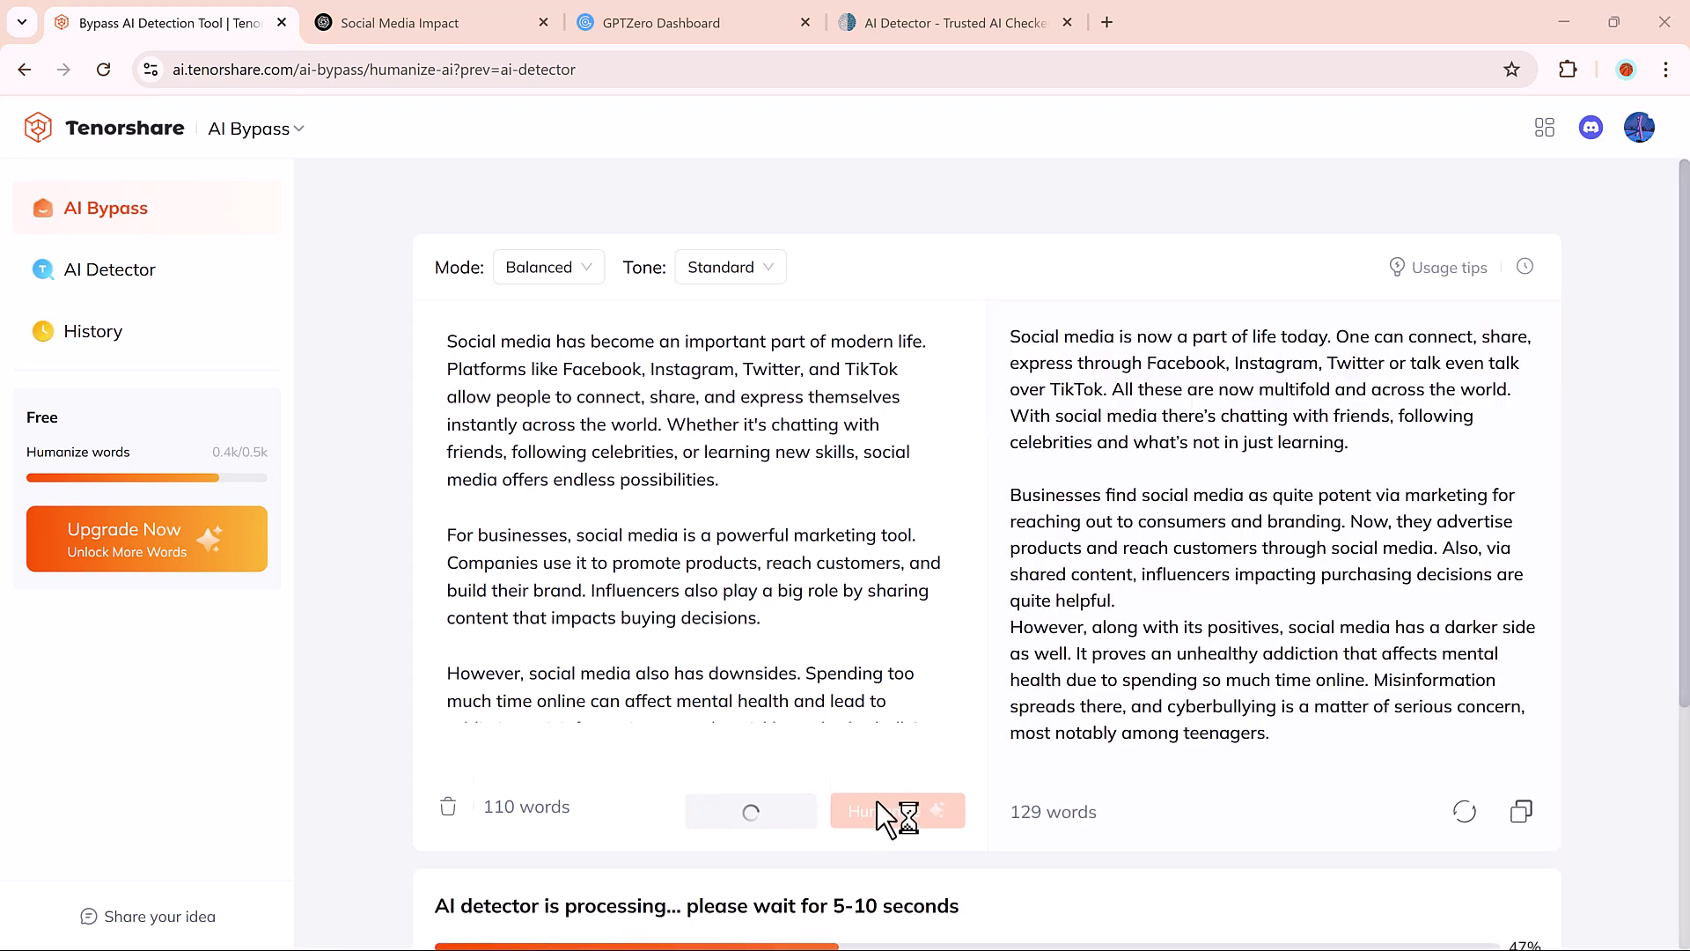
scroll(967, 759, "down", 2)
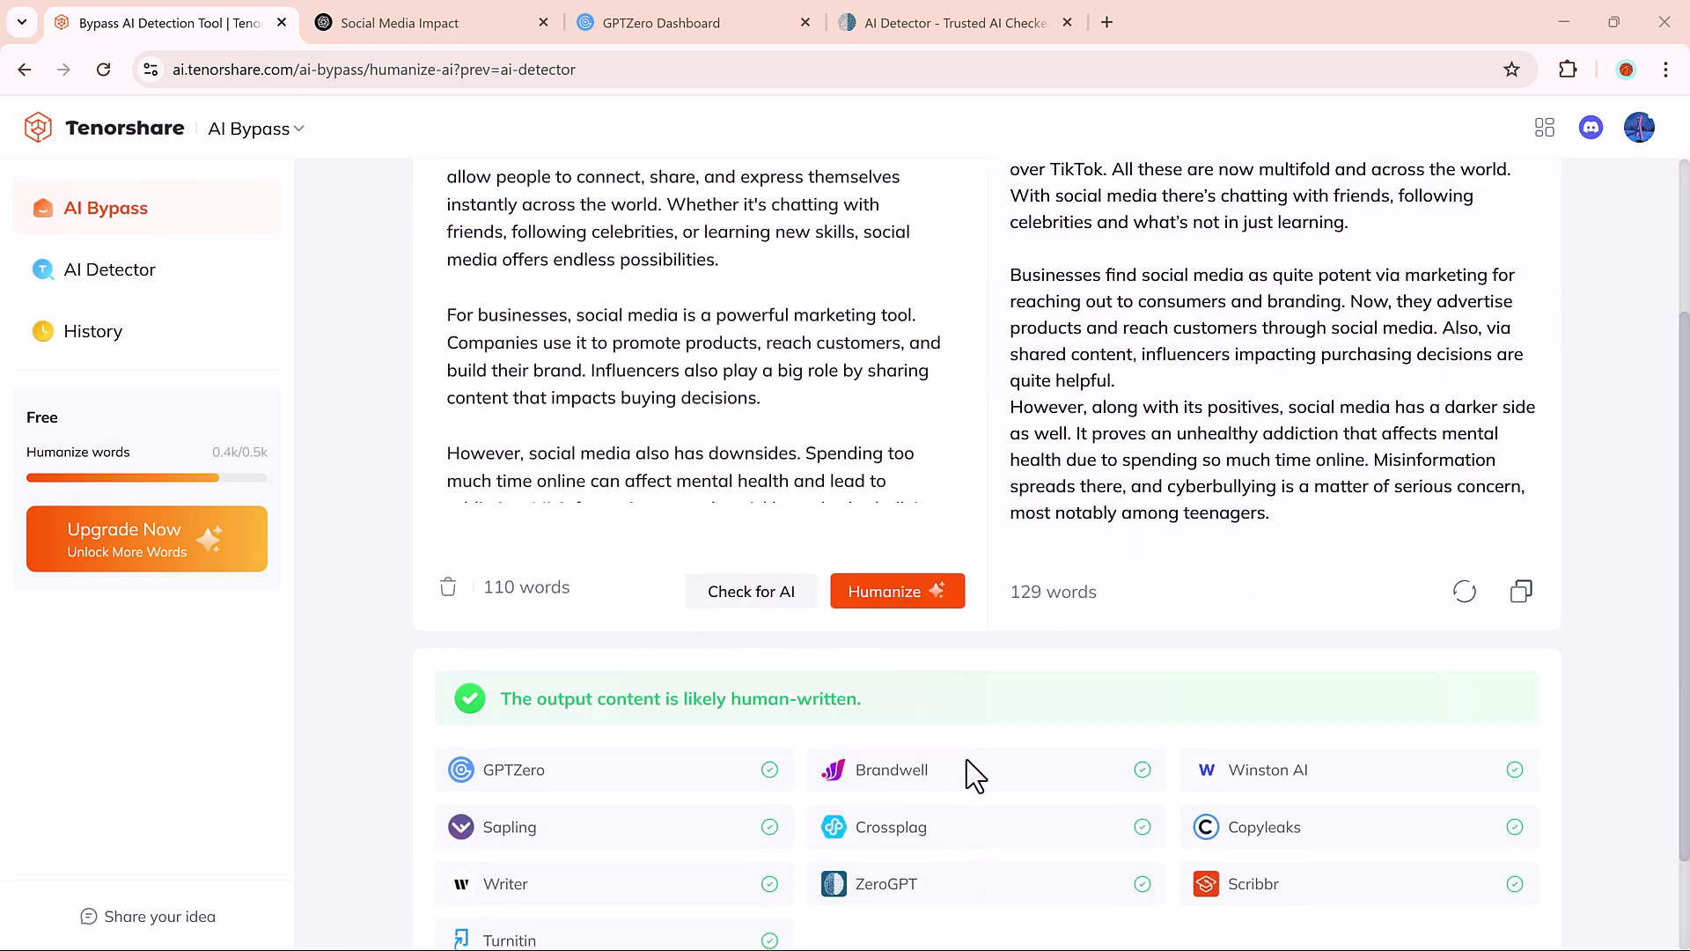
scroll(907, 809, "up", 2)
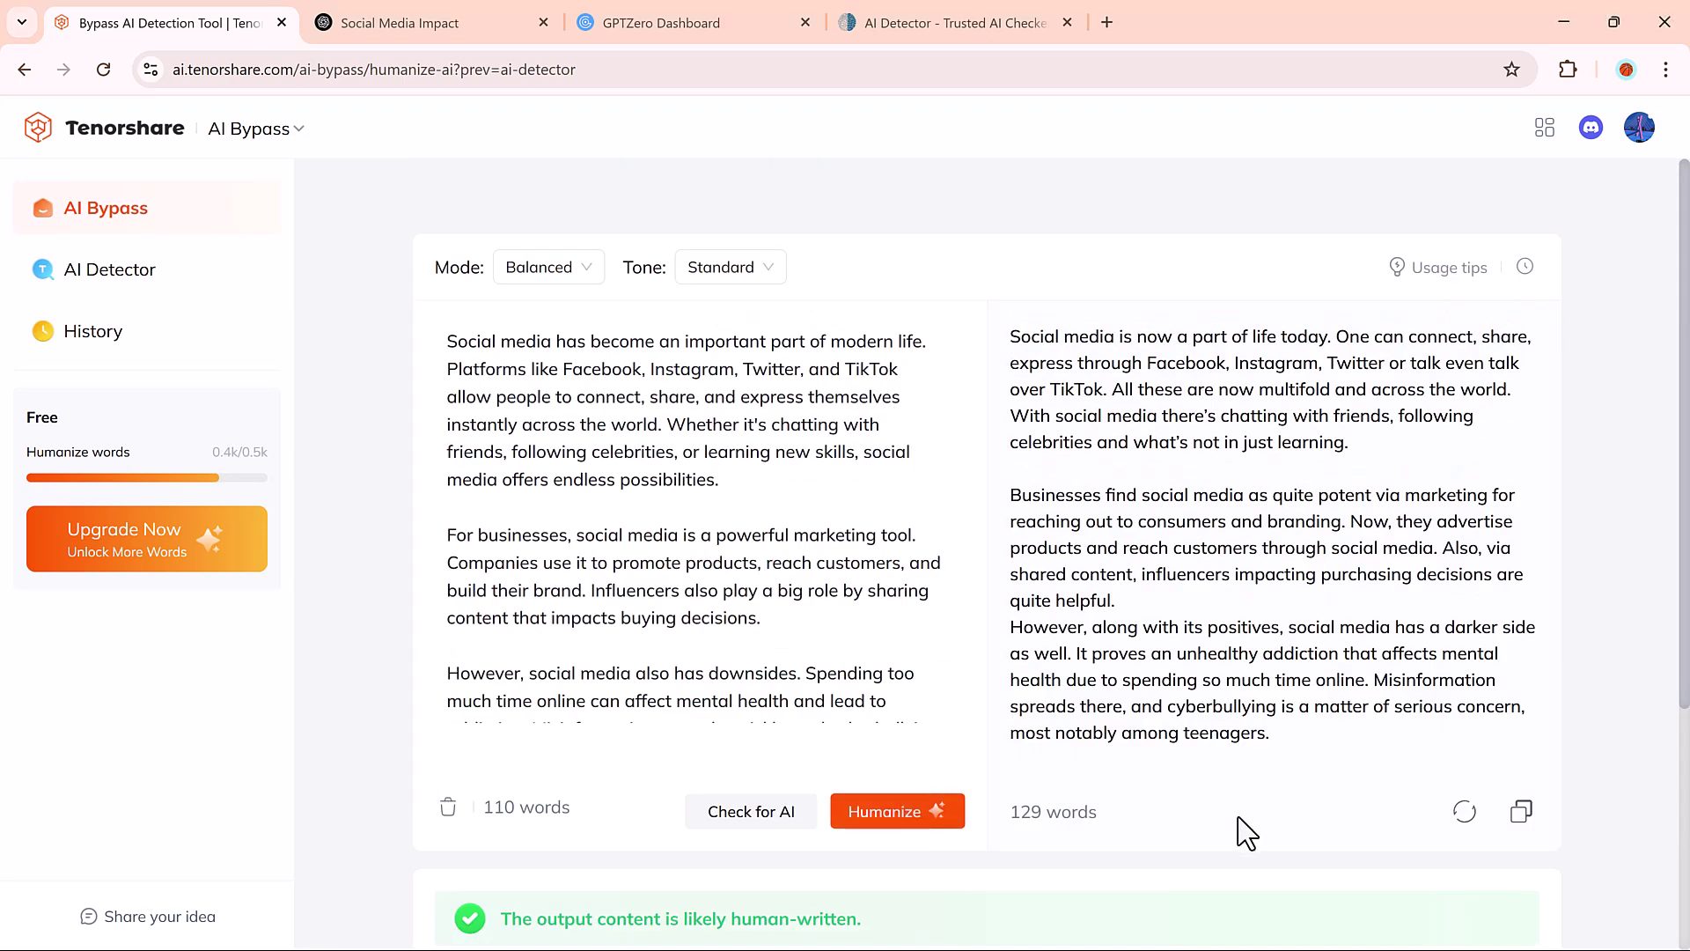
left_click(1521, 811)
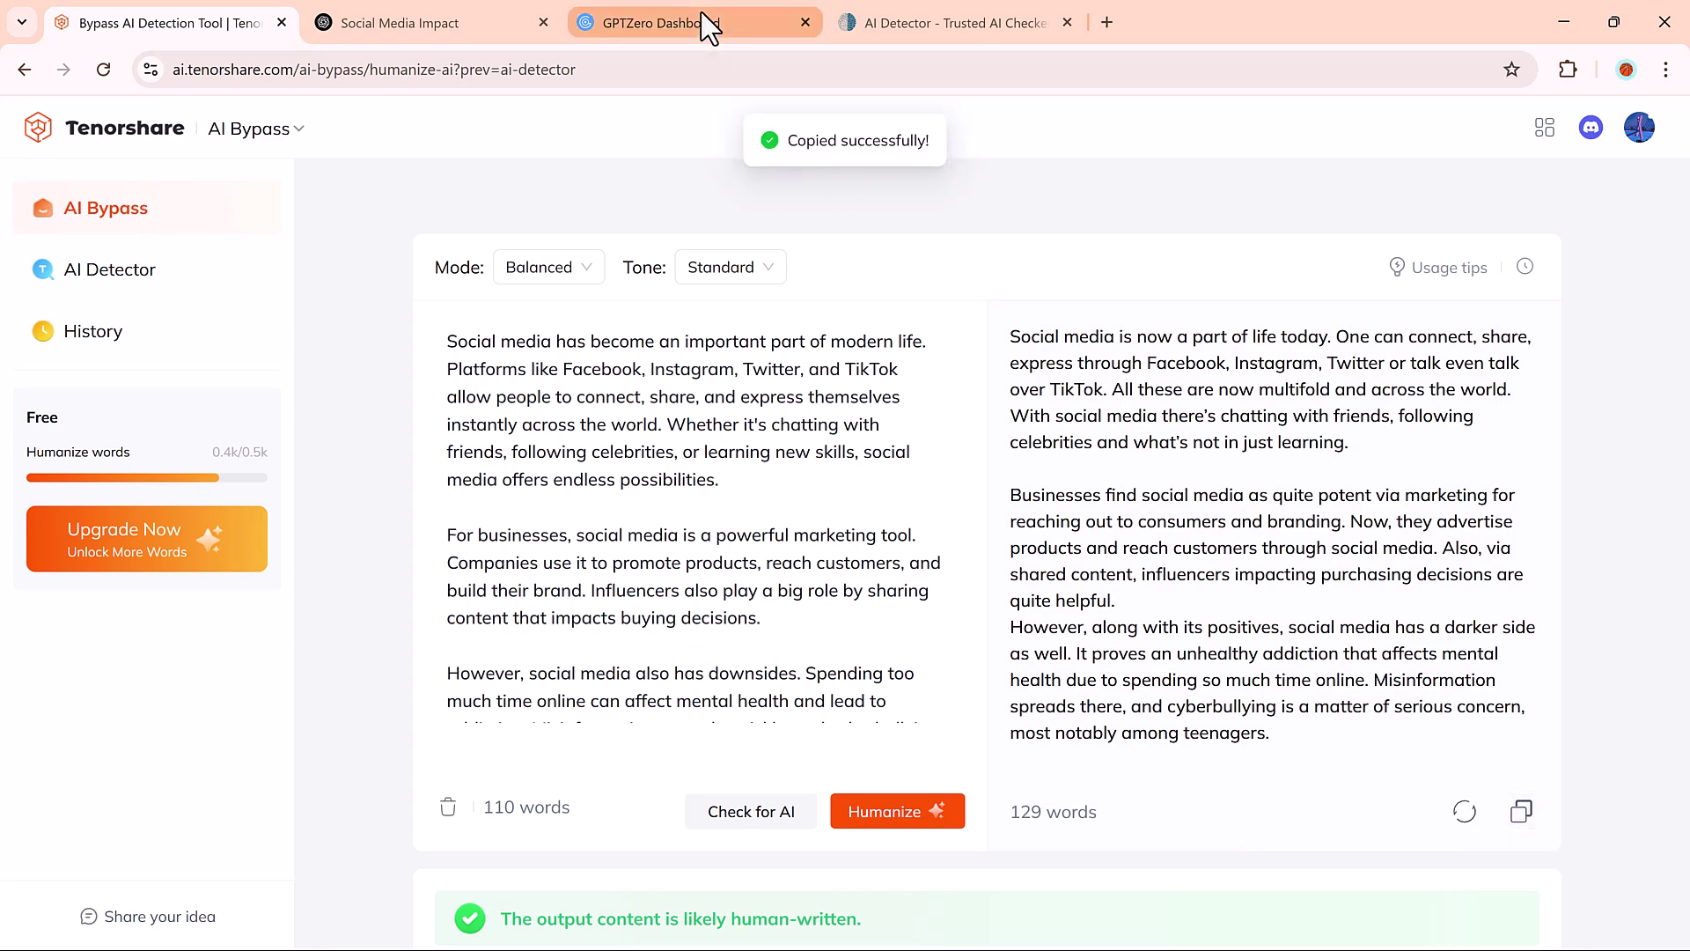
- Paste the humanized text into Tenorshare's AI Detector and run Check for AI
left_click(121, 273)
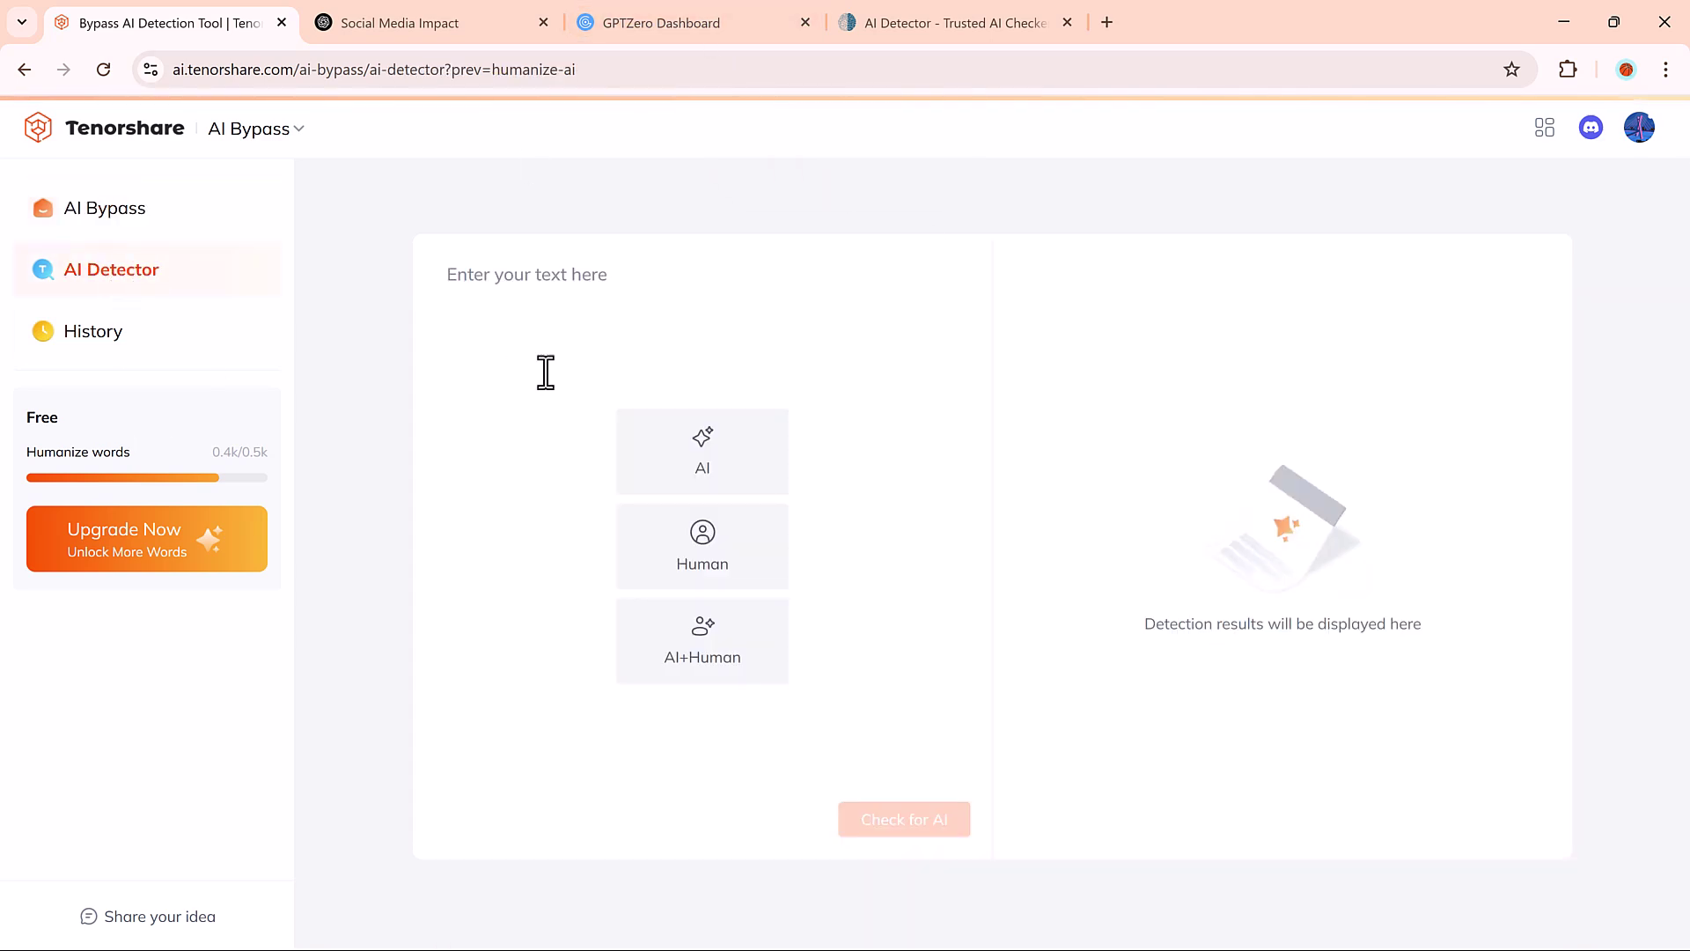
key("ctrl+v")
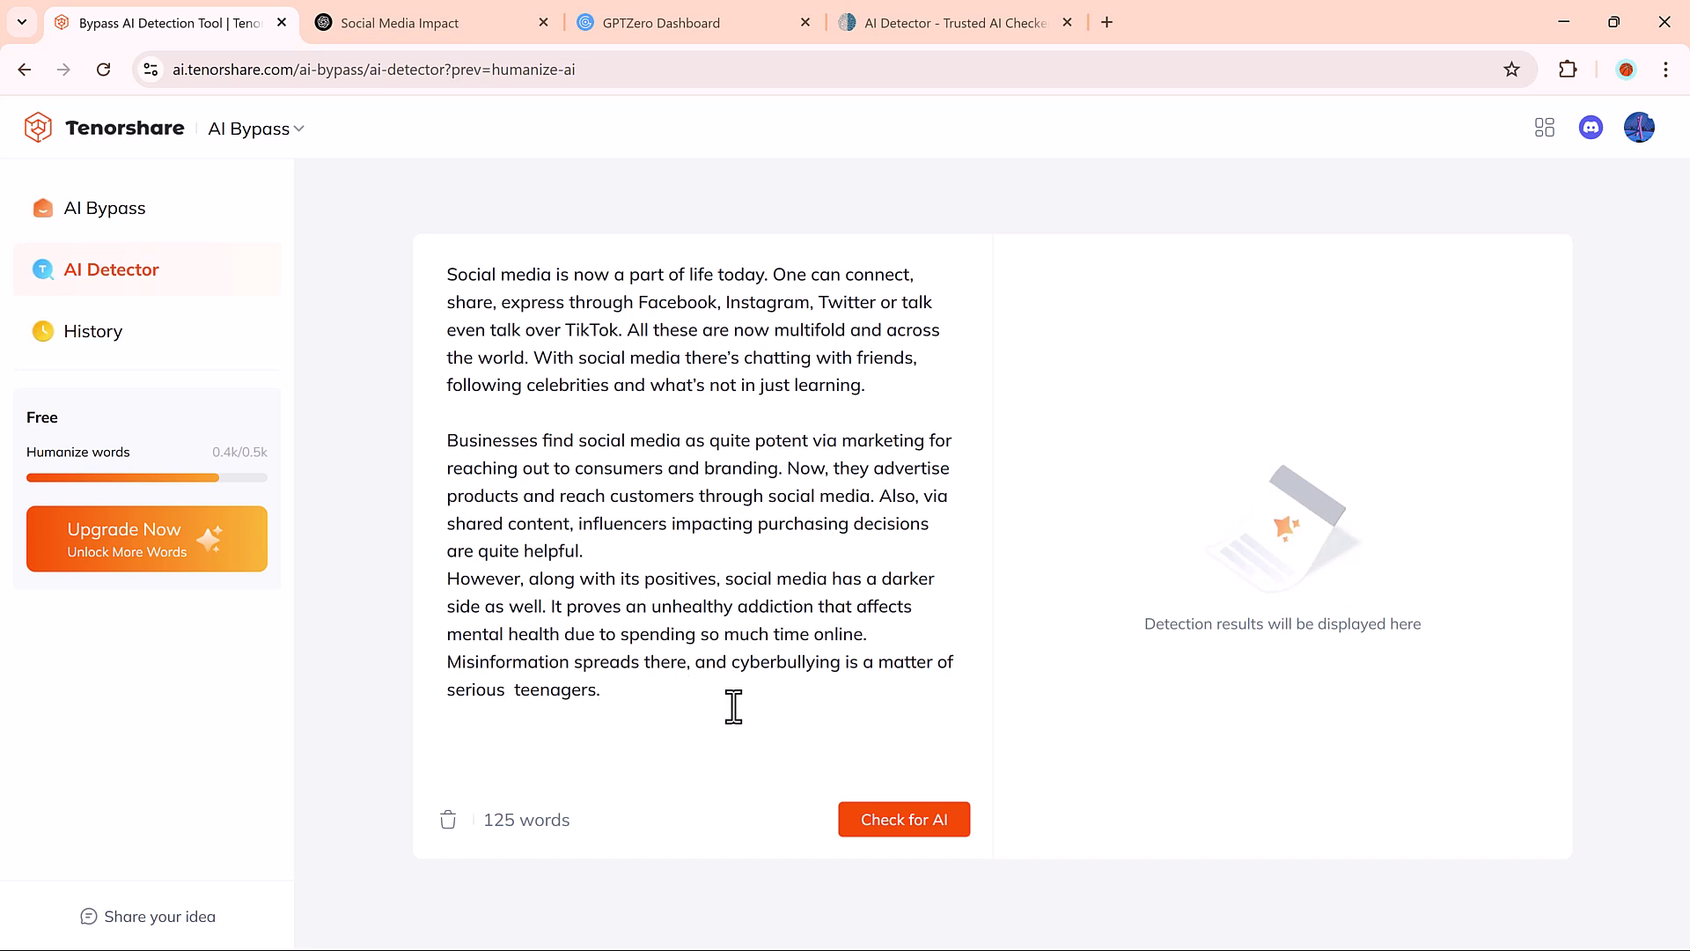
left_click(904, 820)
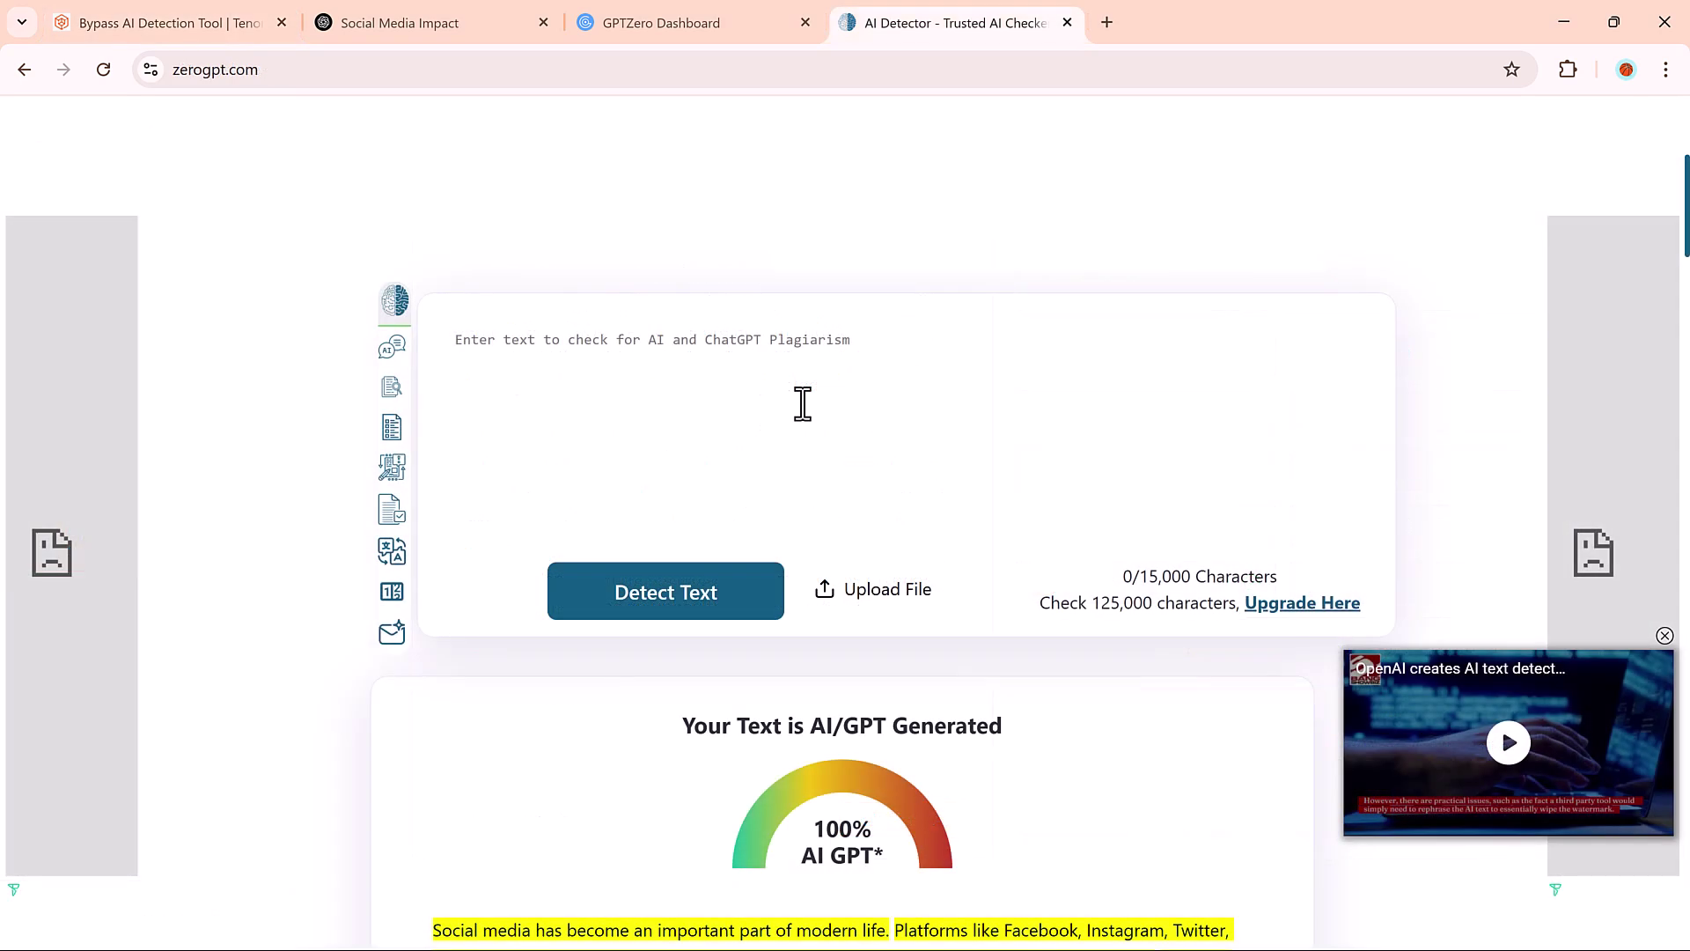
- Check the 813-character rewrite in ZeroGPT, getting 0% AI GPT, then return to Tenorshare
left_click(802, 401)
key("ctrl+v")
scroll(802, 402, "up", 2)
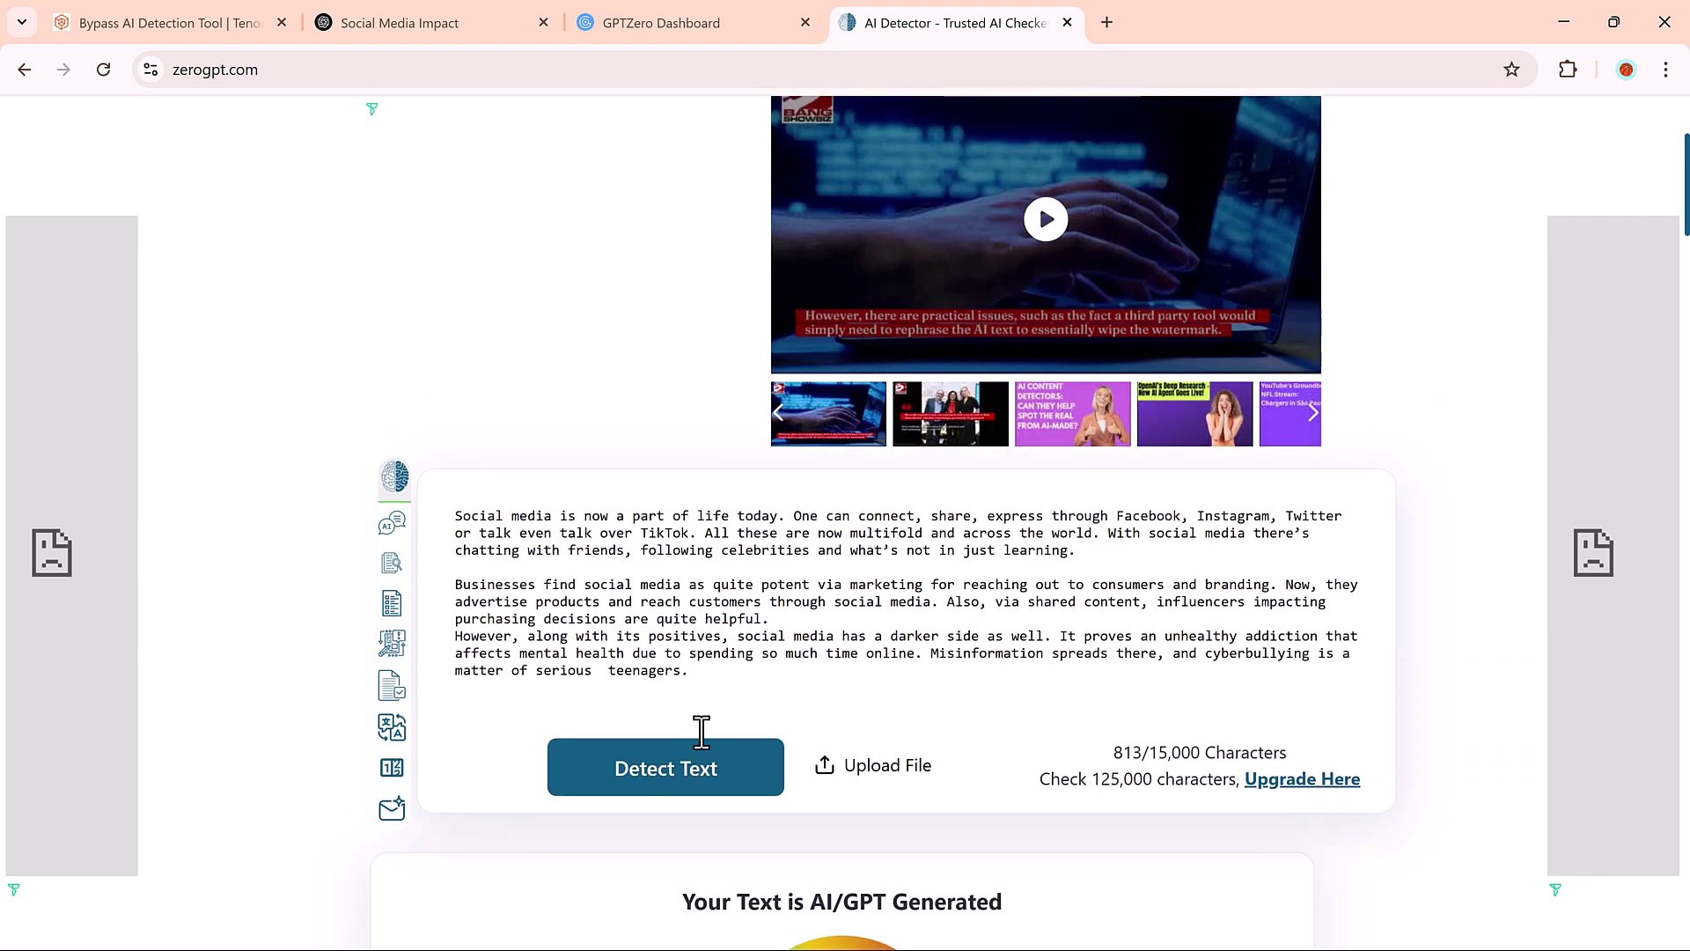
left_click(705, 776)
scroll(956, 633, "down", 2)
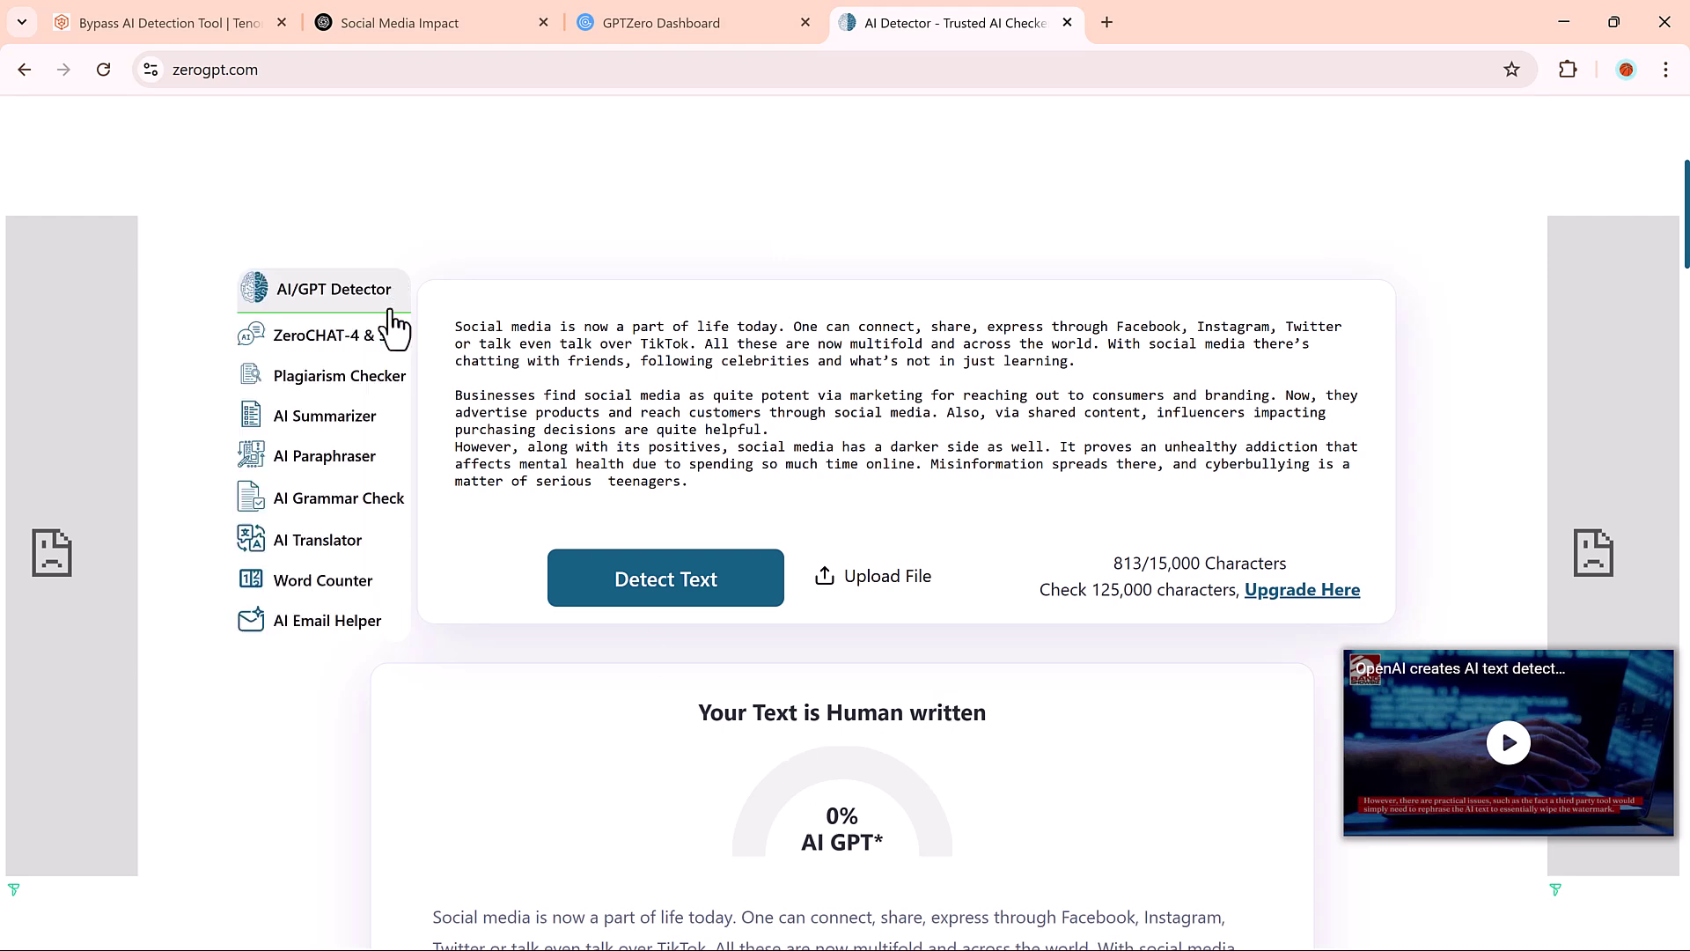
left_click(159, 23)
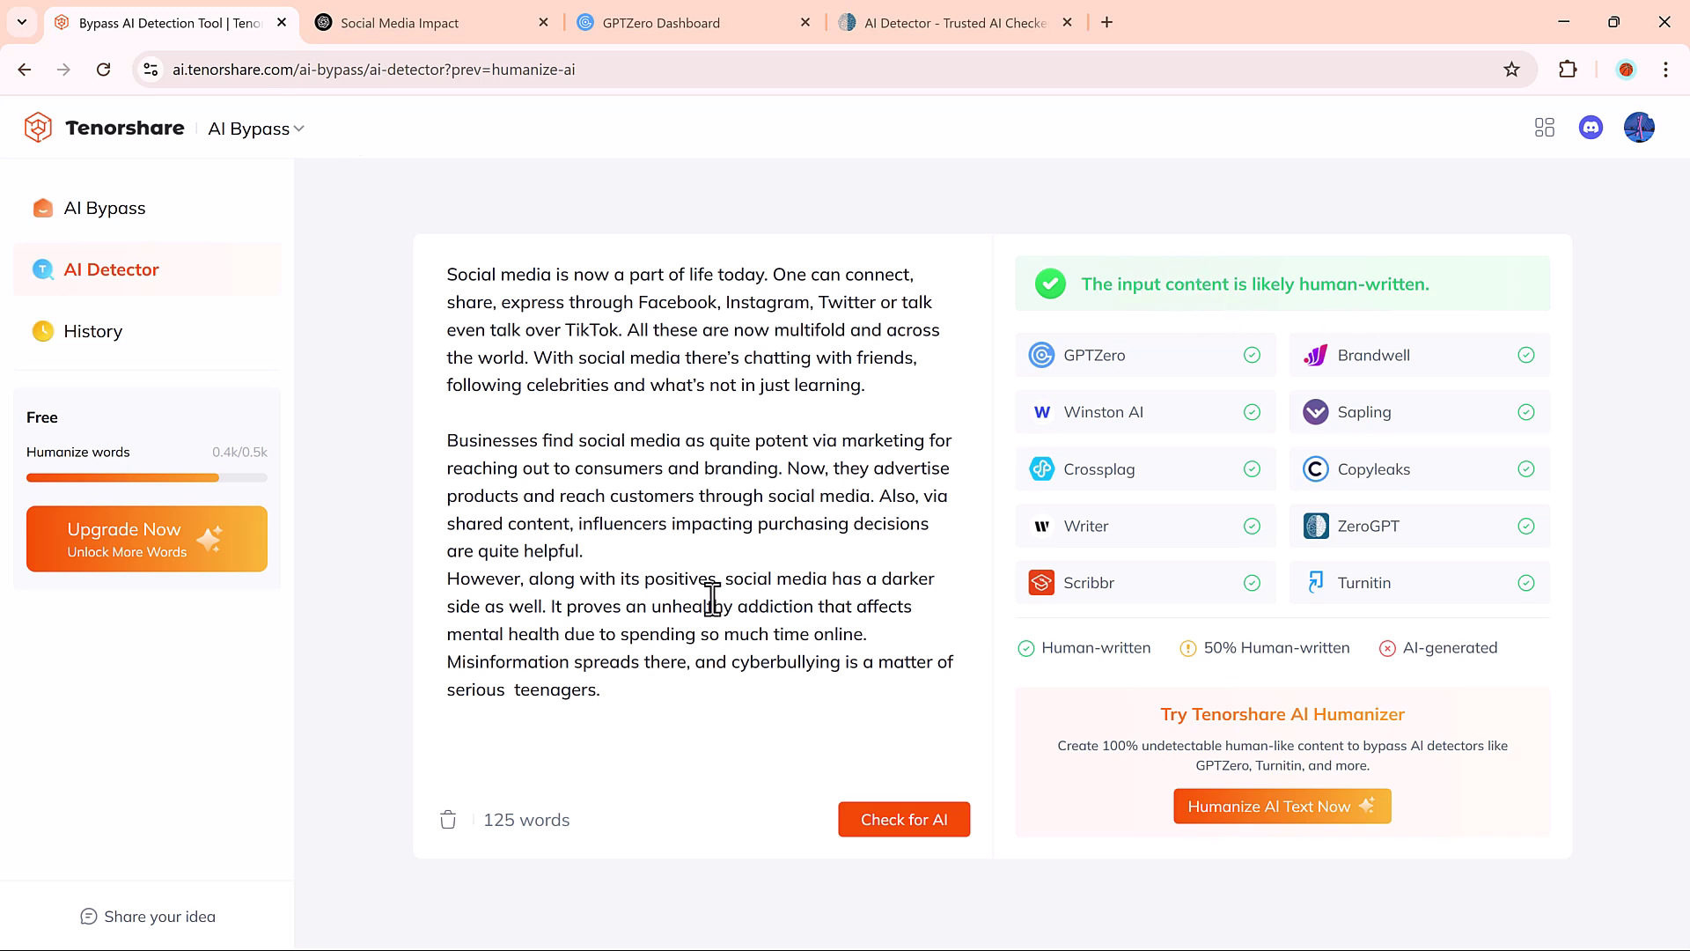
- Go from the detector results to the AI Bypass page with an empty Humanize AI input
left_click(379, 20)
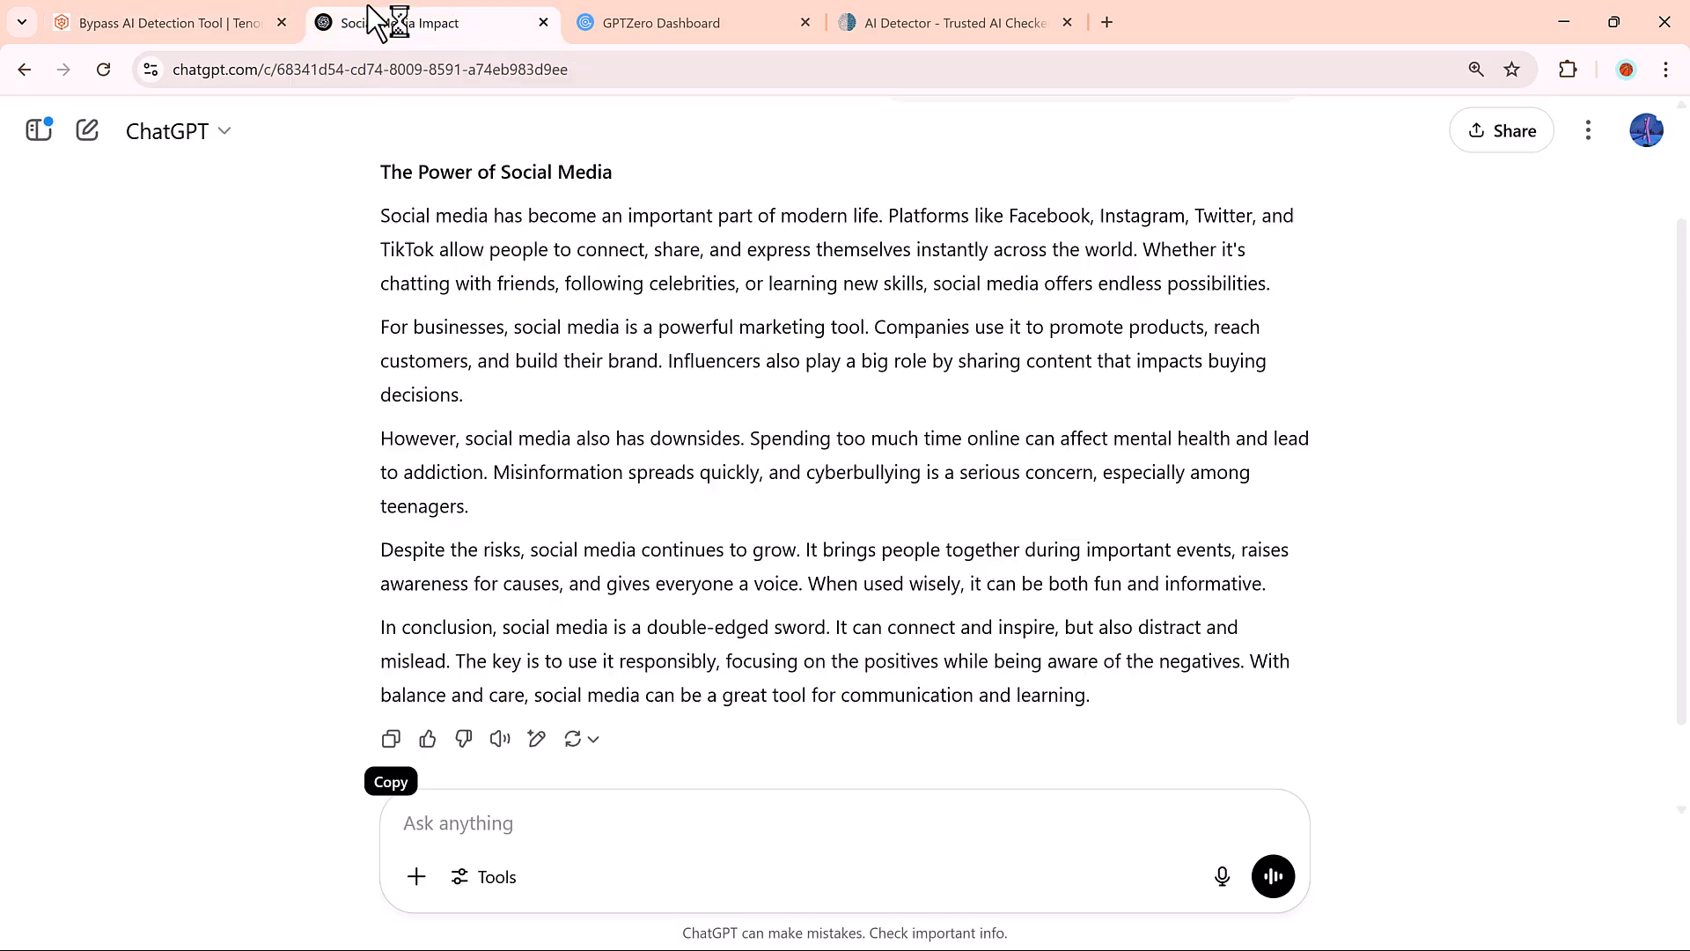
left_click(215, 12)
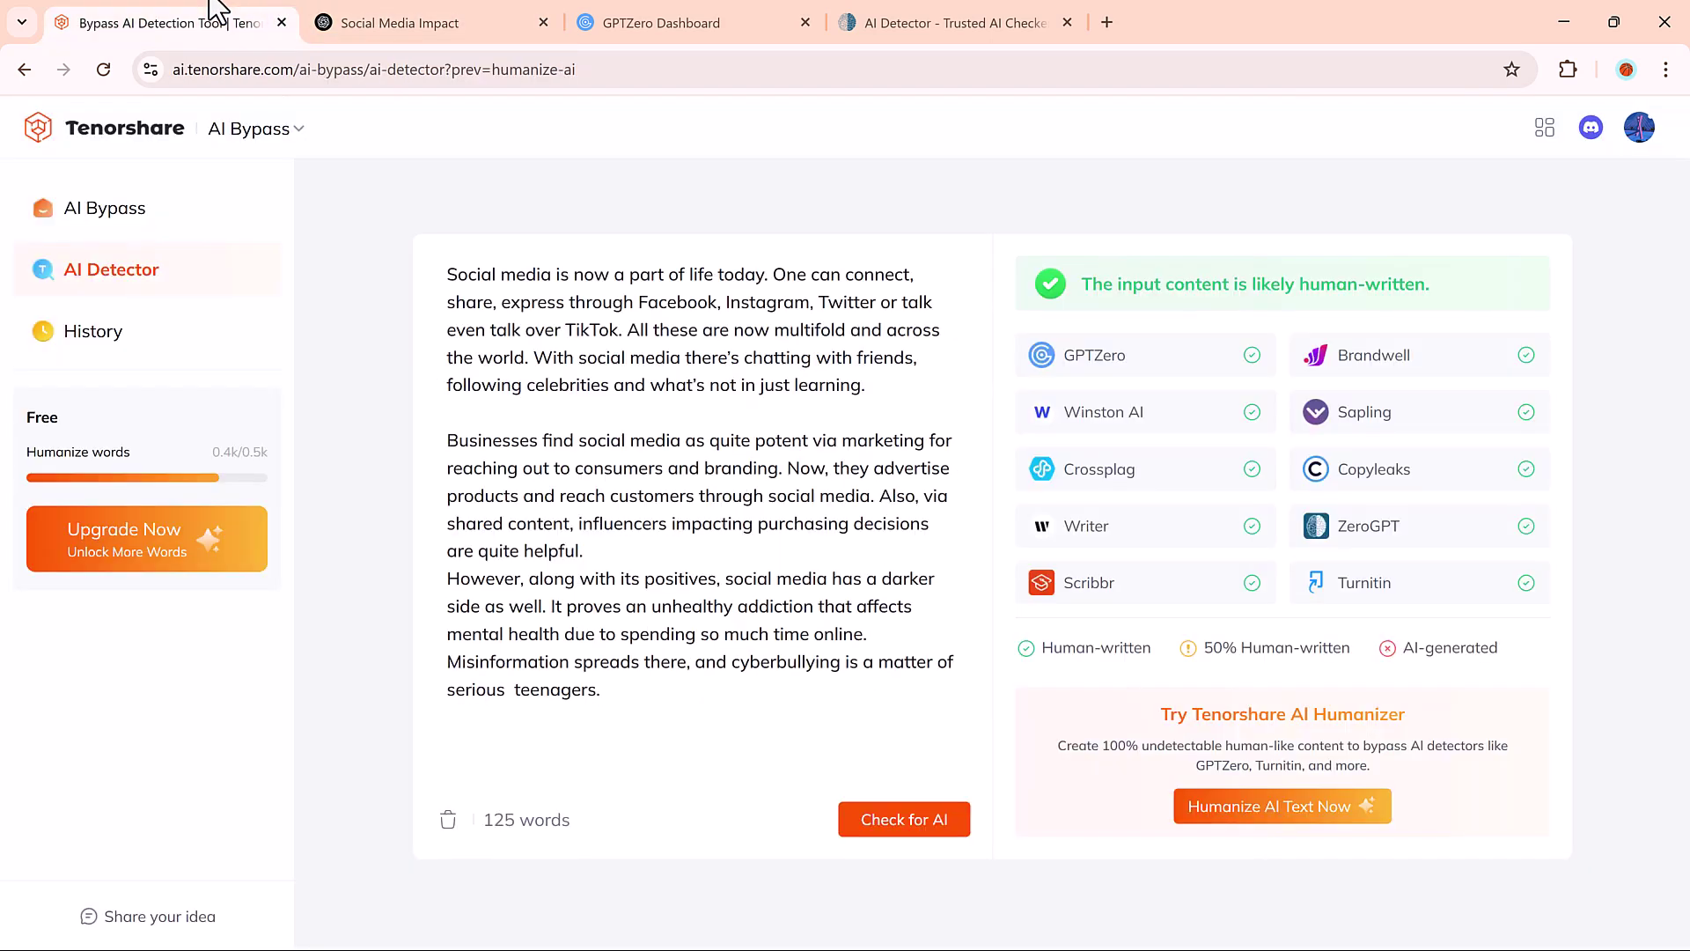
left_click(107, 220)
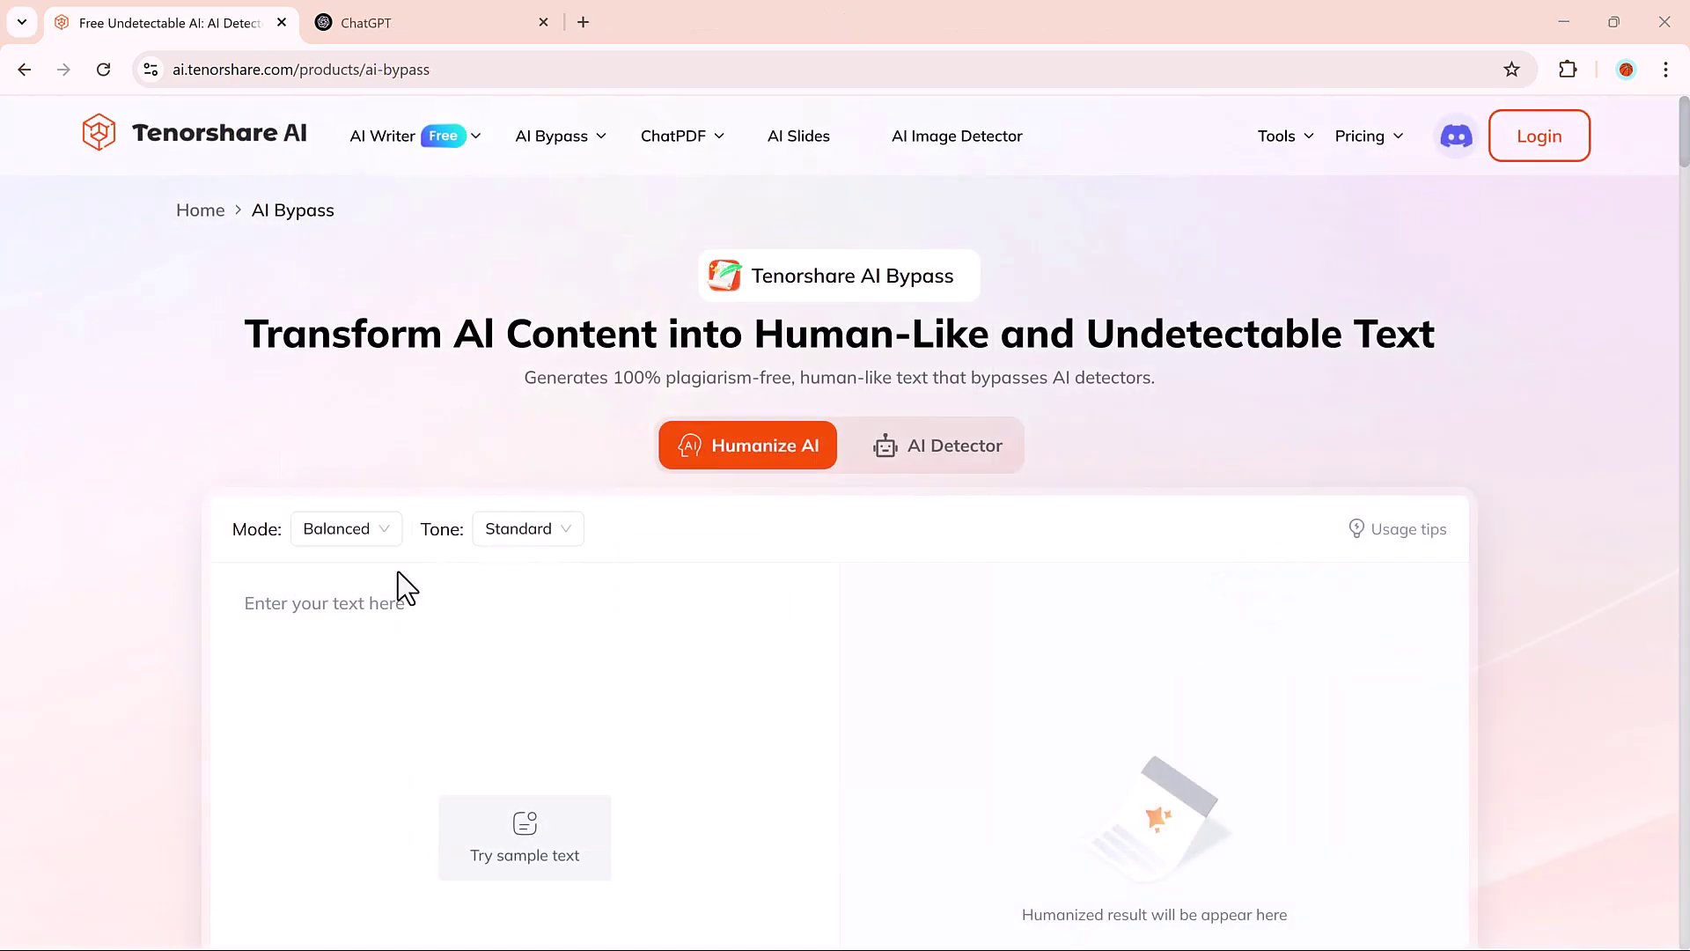
scroll(458, 625, "down", 1)
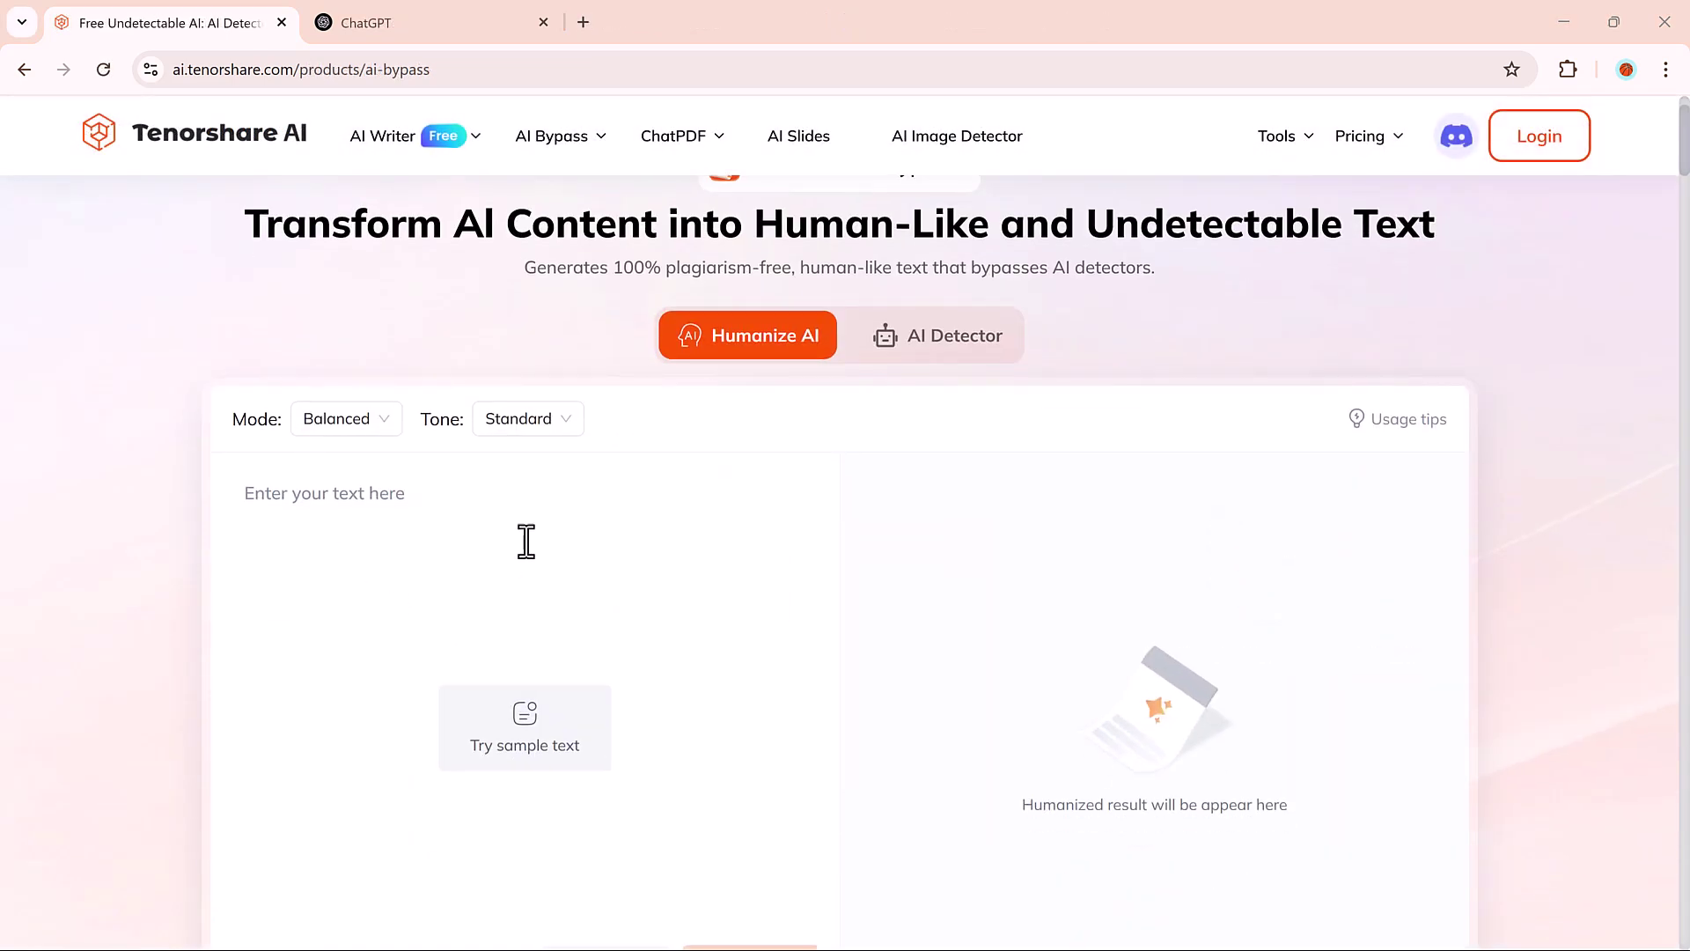
scroll(526, 541, "down", 2)
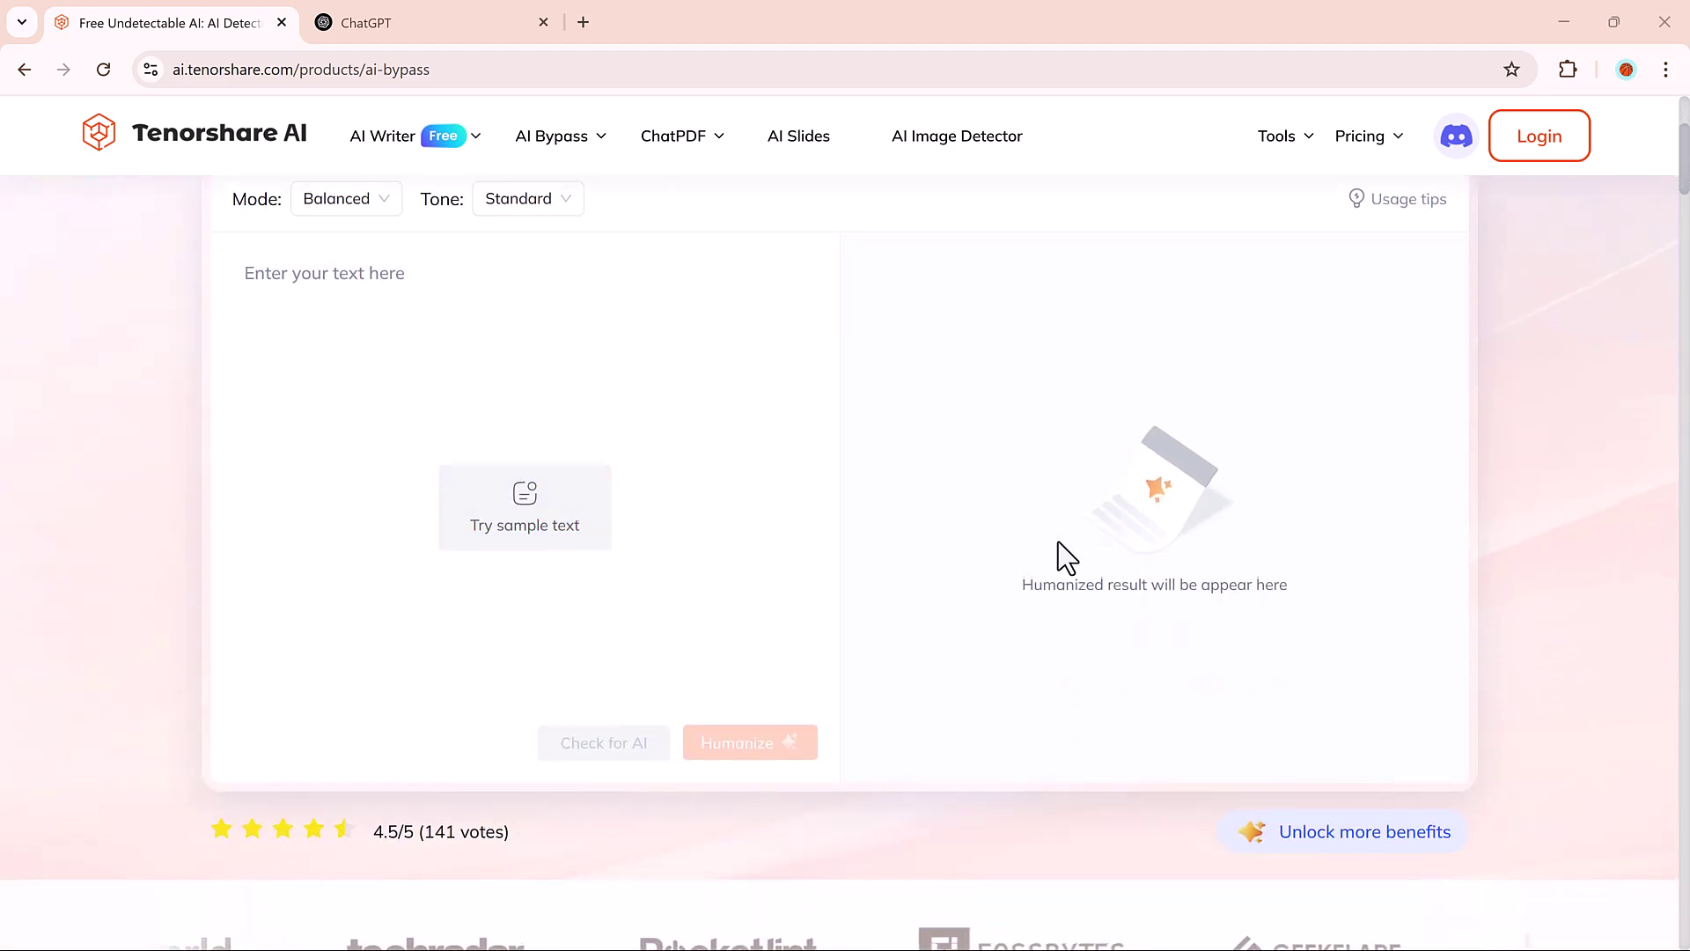
scroll(1058, 542, "down", 5)
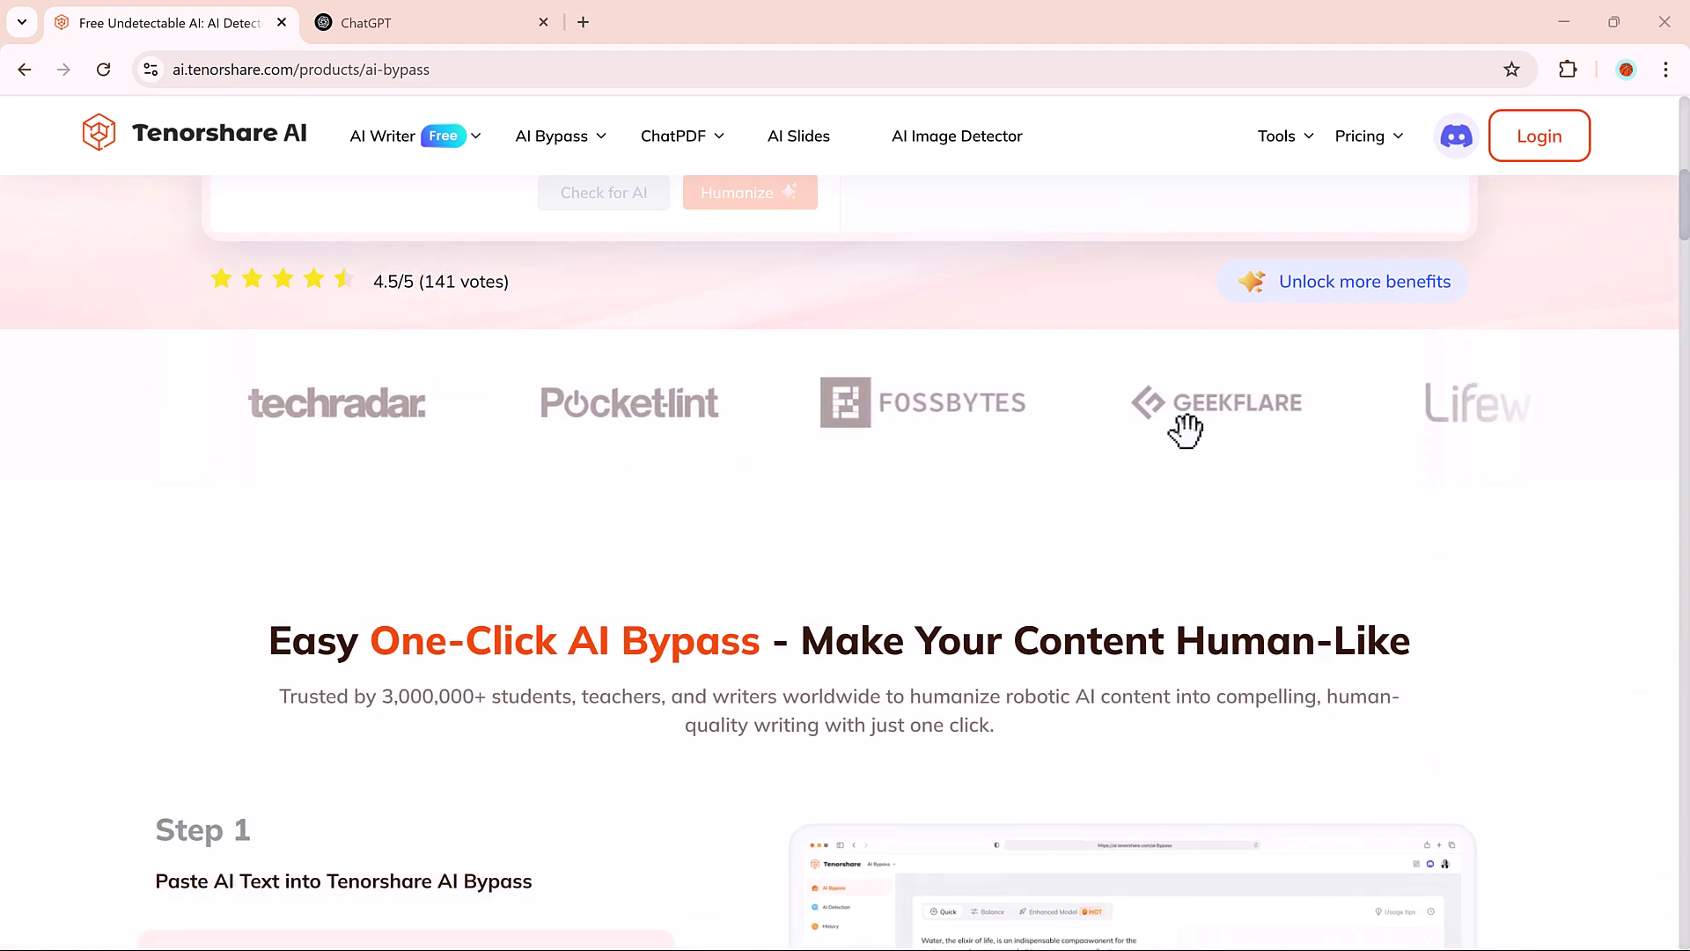
scroll(1478, 434, "down", 3)
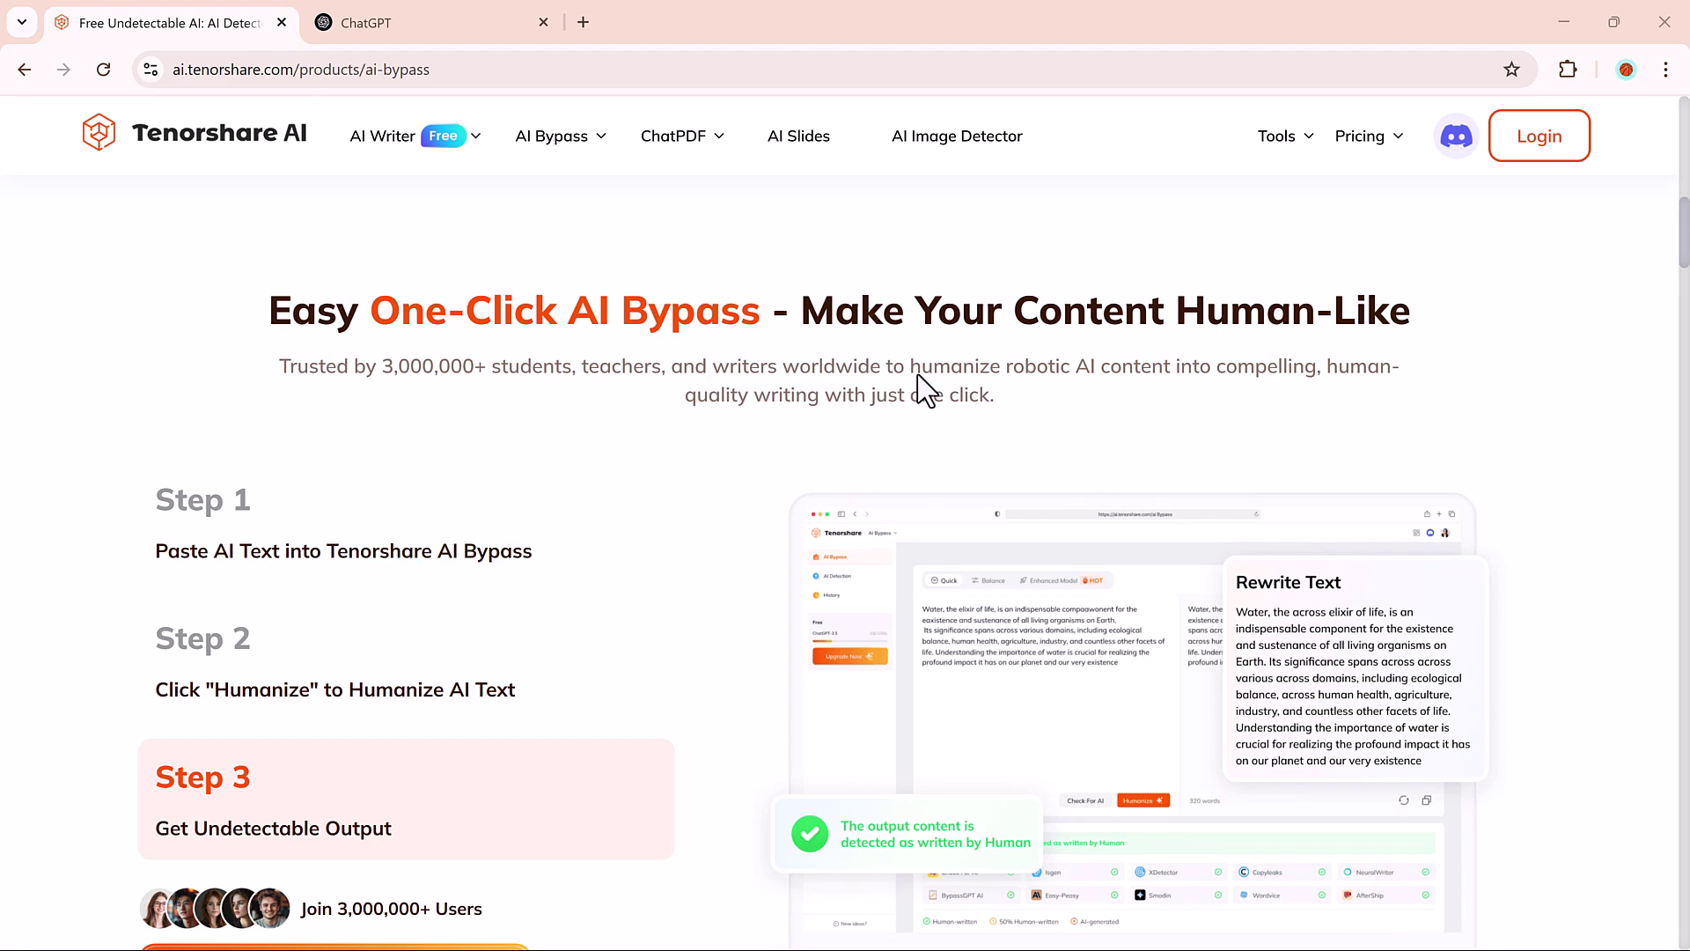
scroll(1123, 389, "down", 2)
double_click(366, 470)
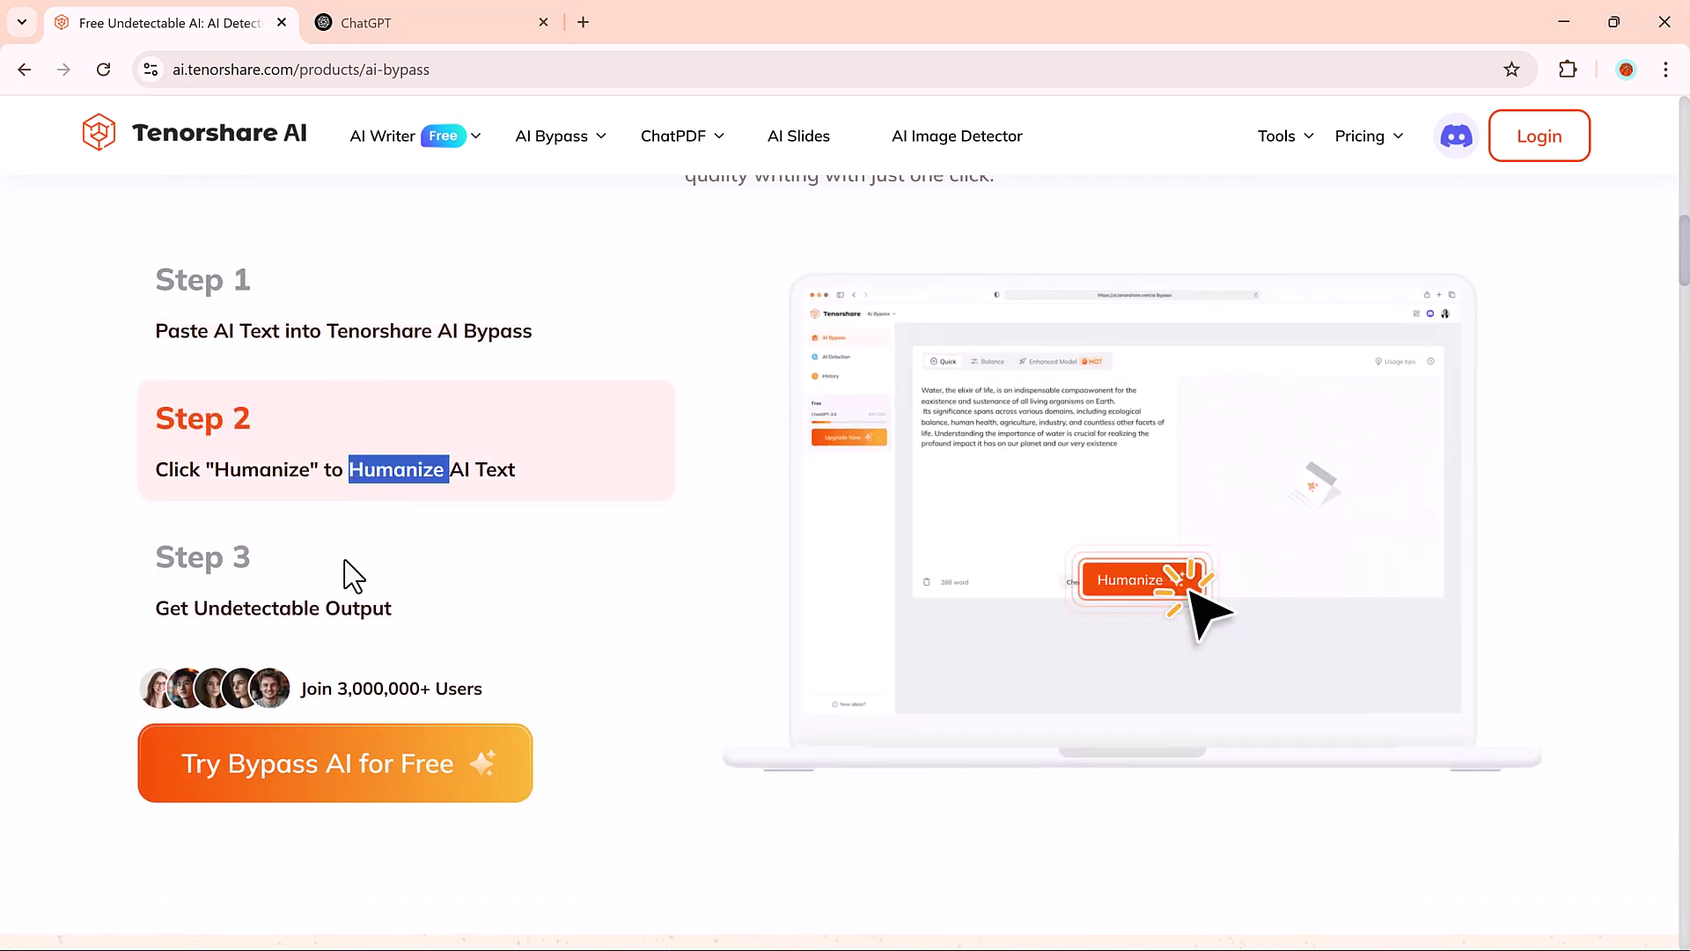
left_click(337, 587)
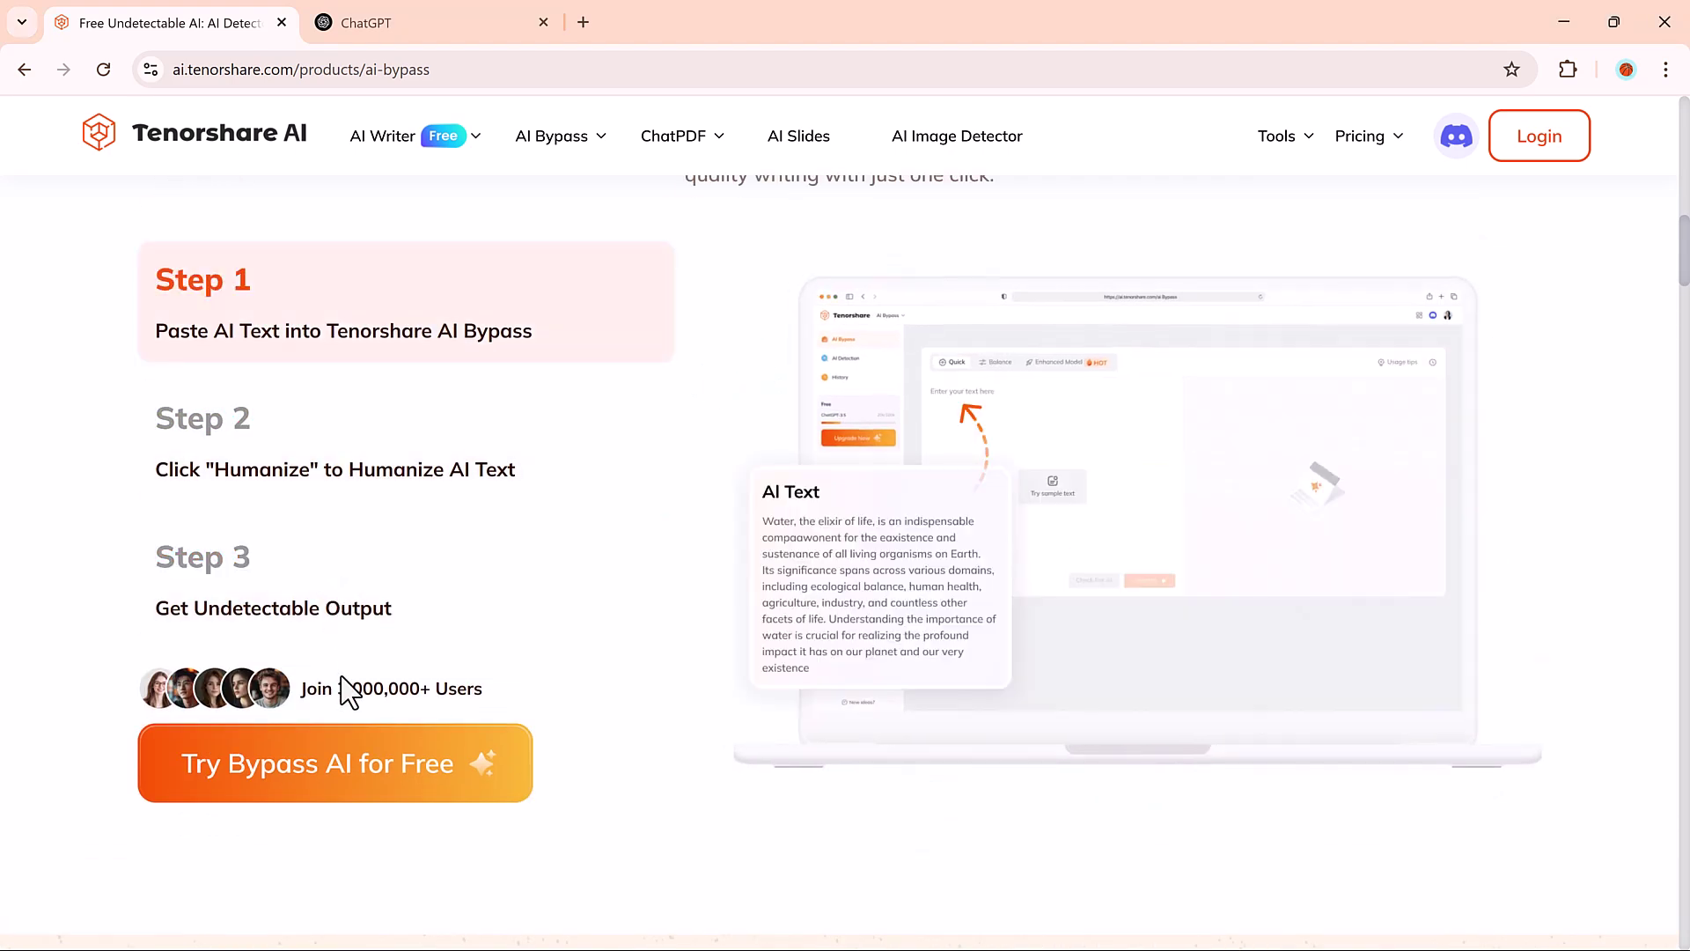
scroll(502, 573, "down", 1)
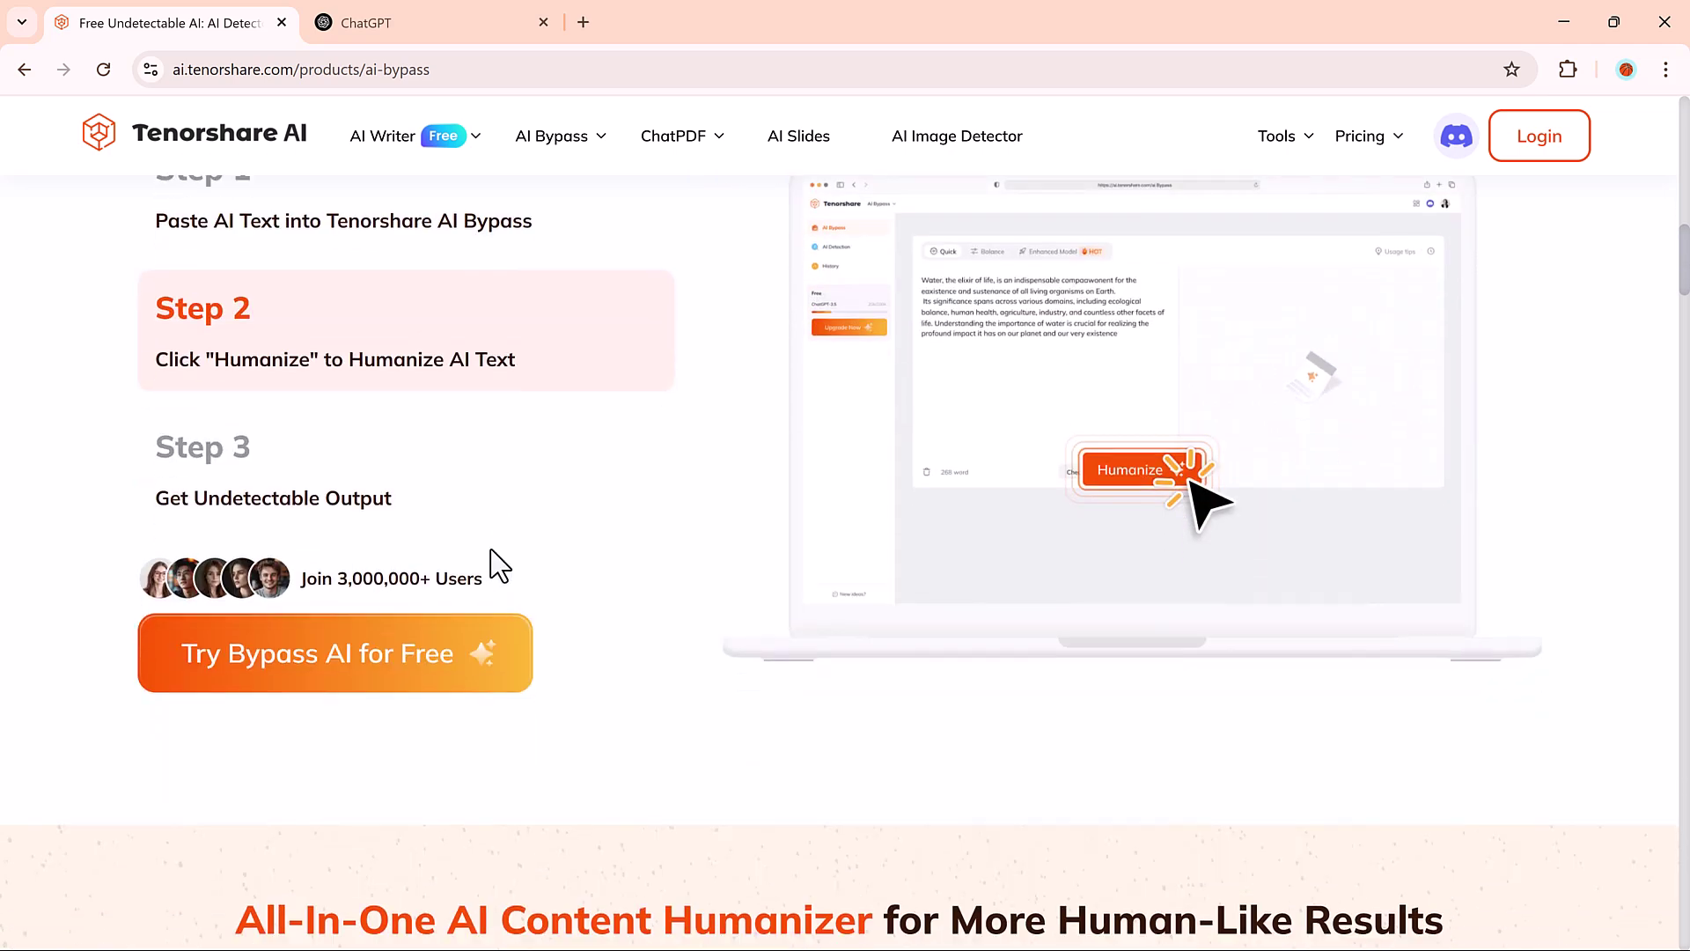
scroll(498, 566, "down", 6)
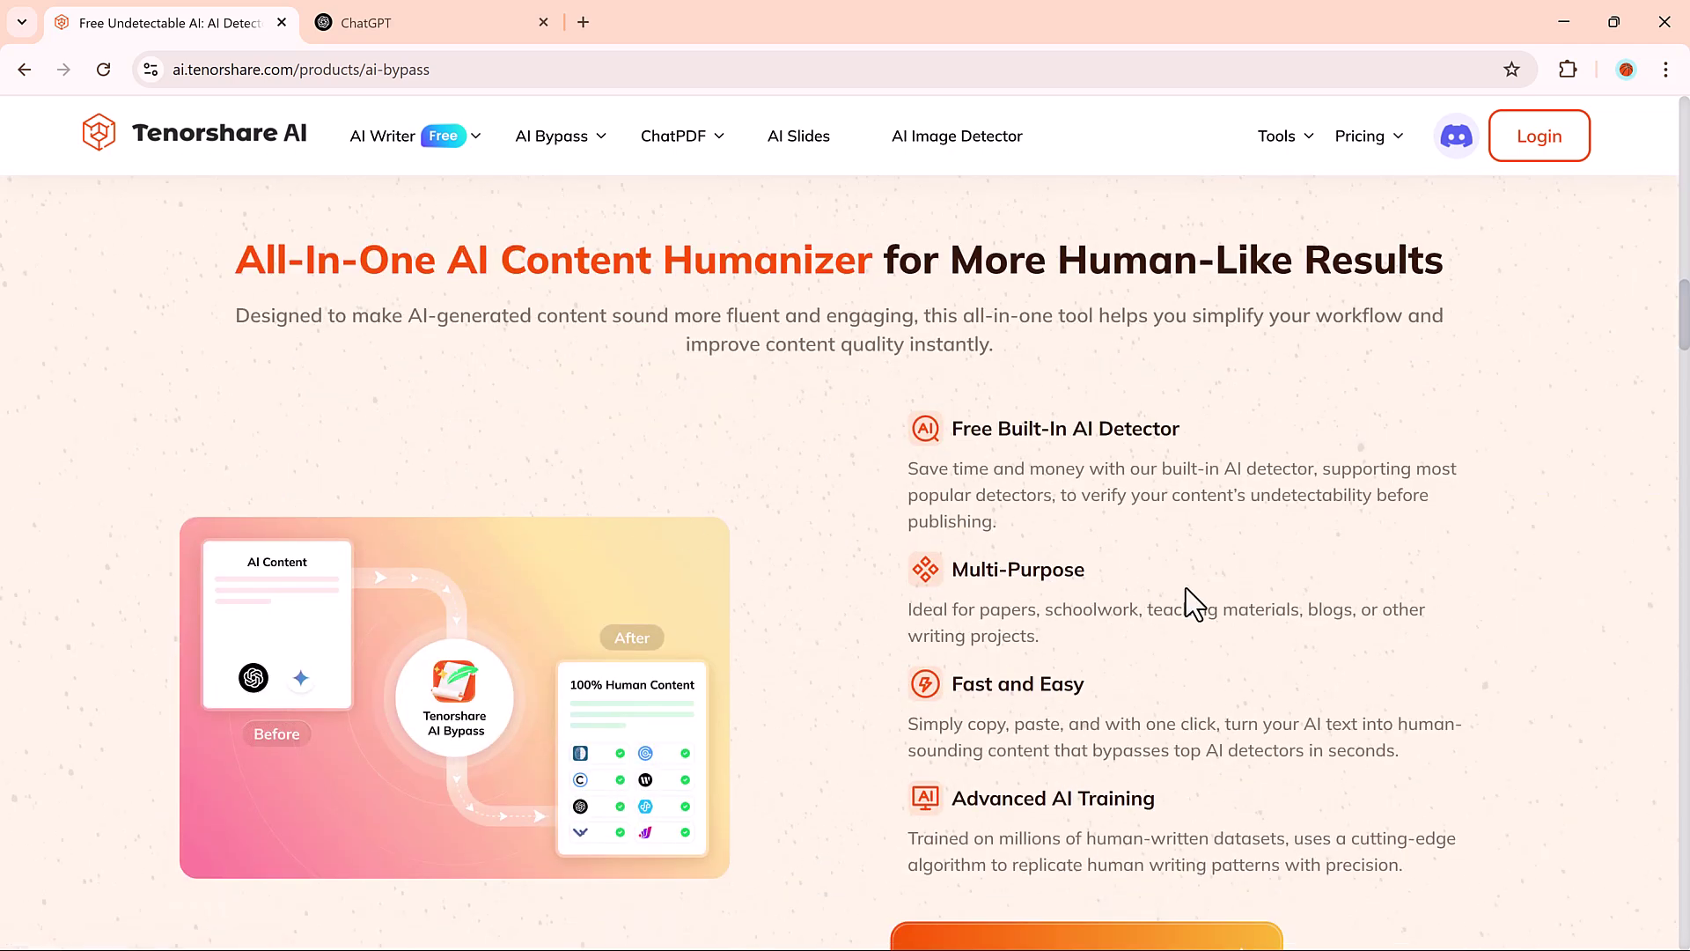
scroll(1188, 607, "down", 3)
scroll(847, 643, "down", 6)
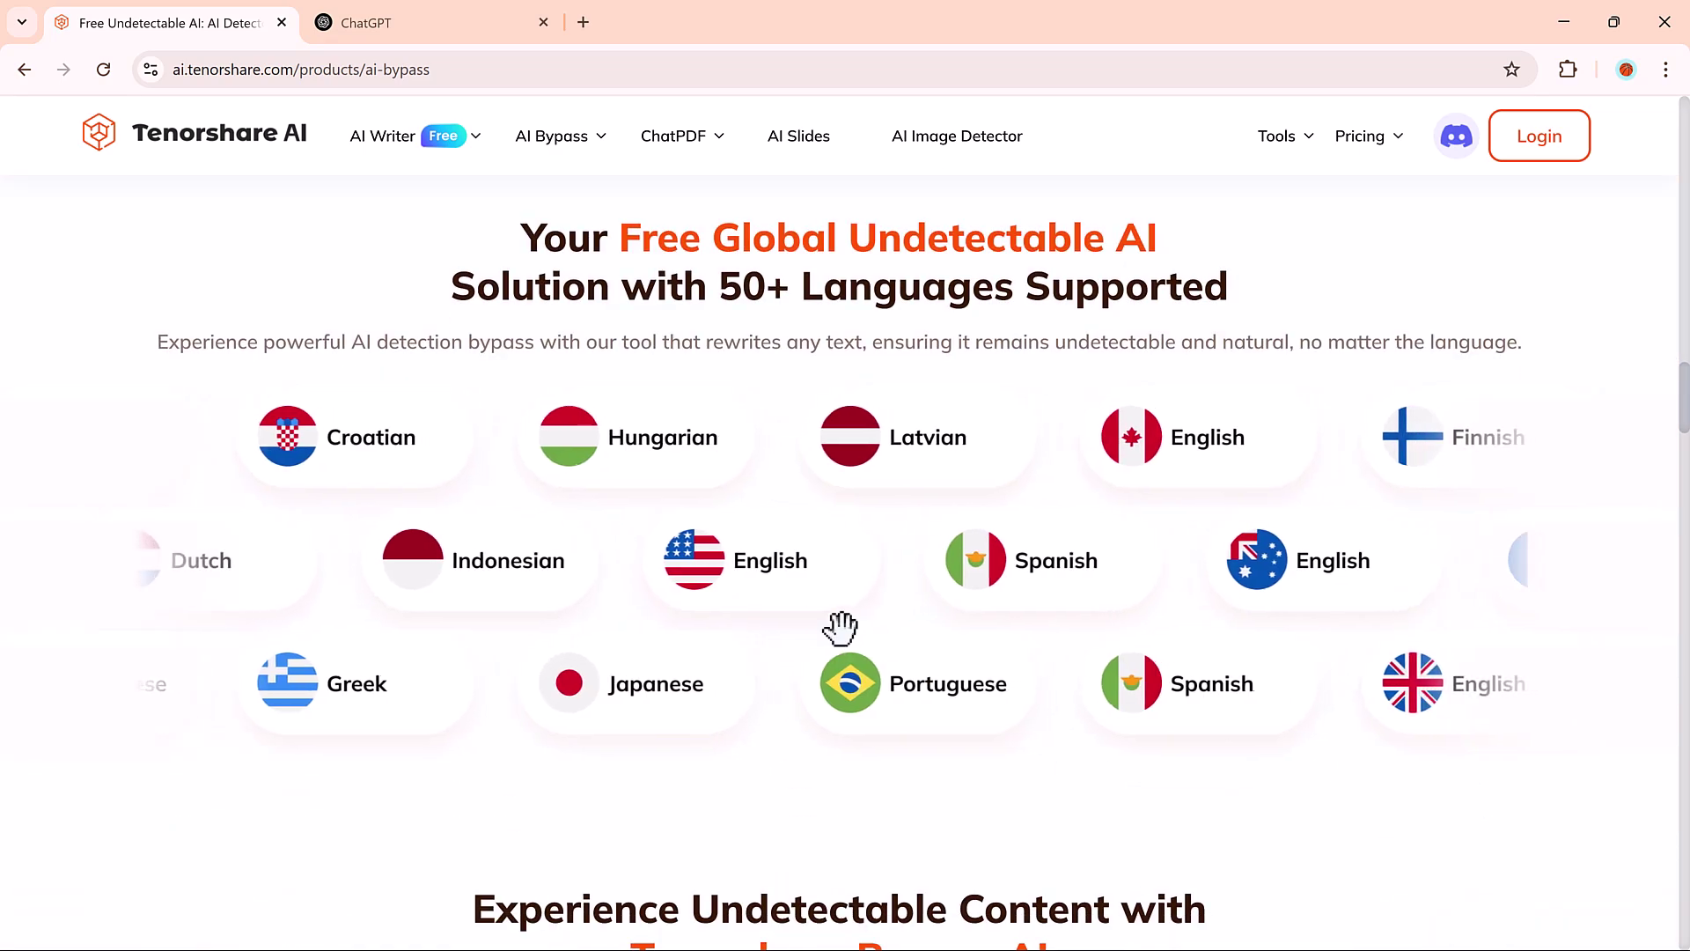
scroll(841, 631, "down", 5)
scroll(872, 620, "down", 4)
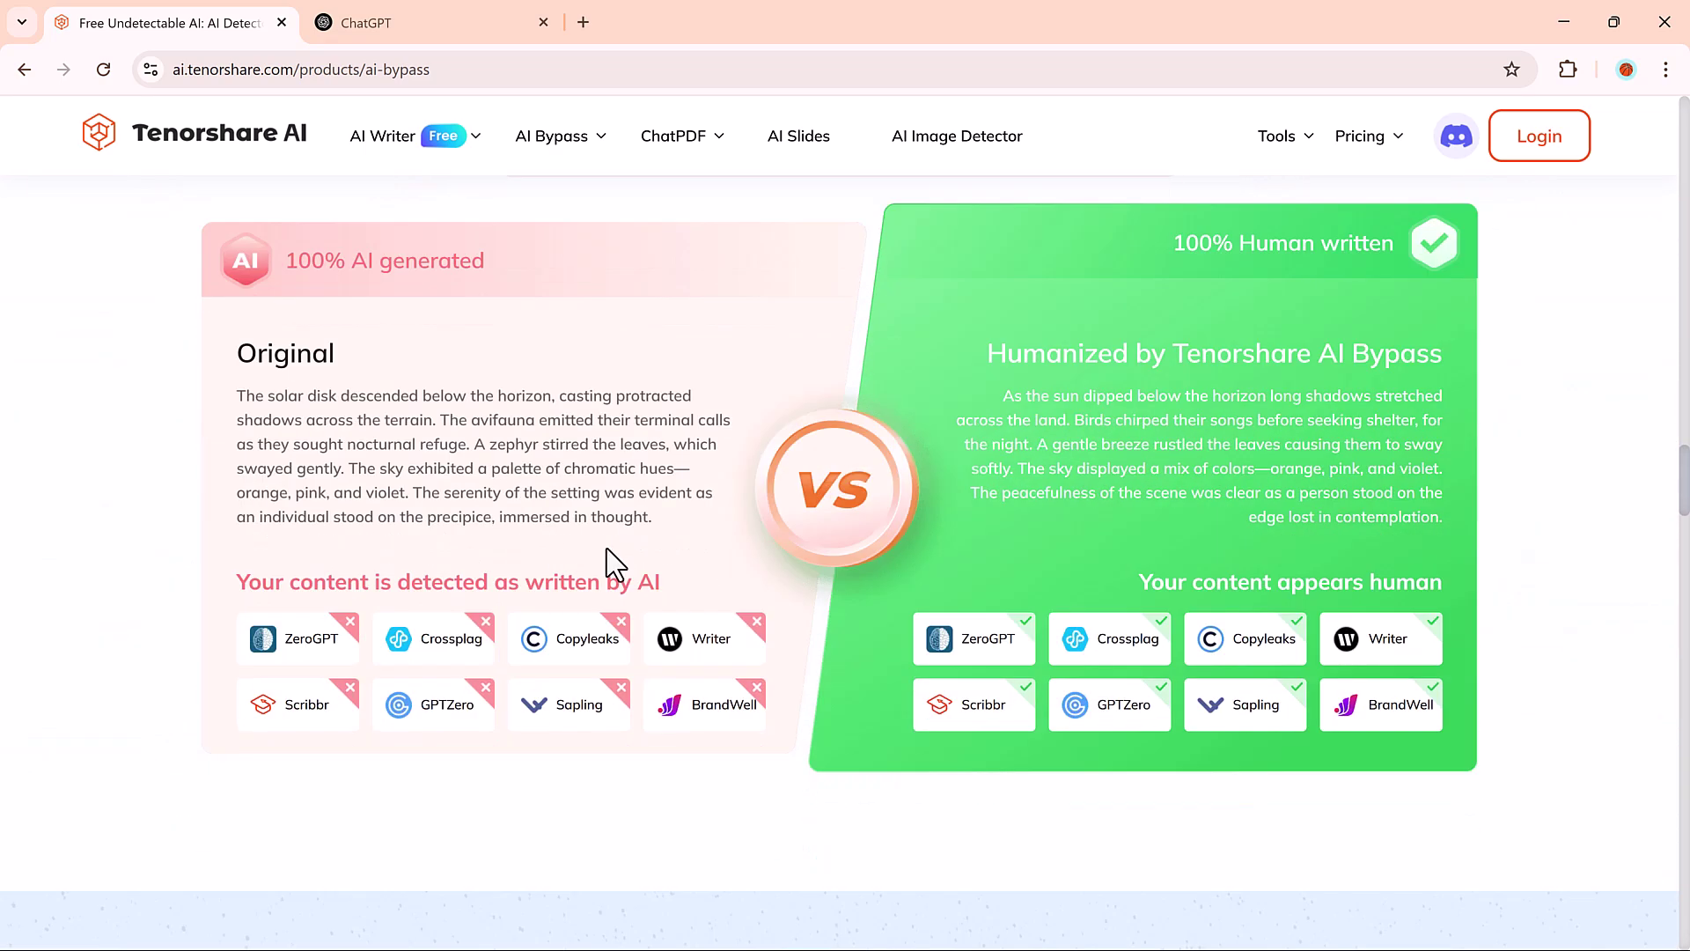
scroll(1118, 469, "down", 15)
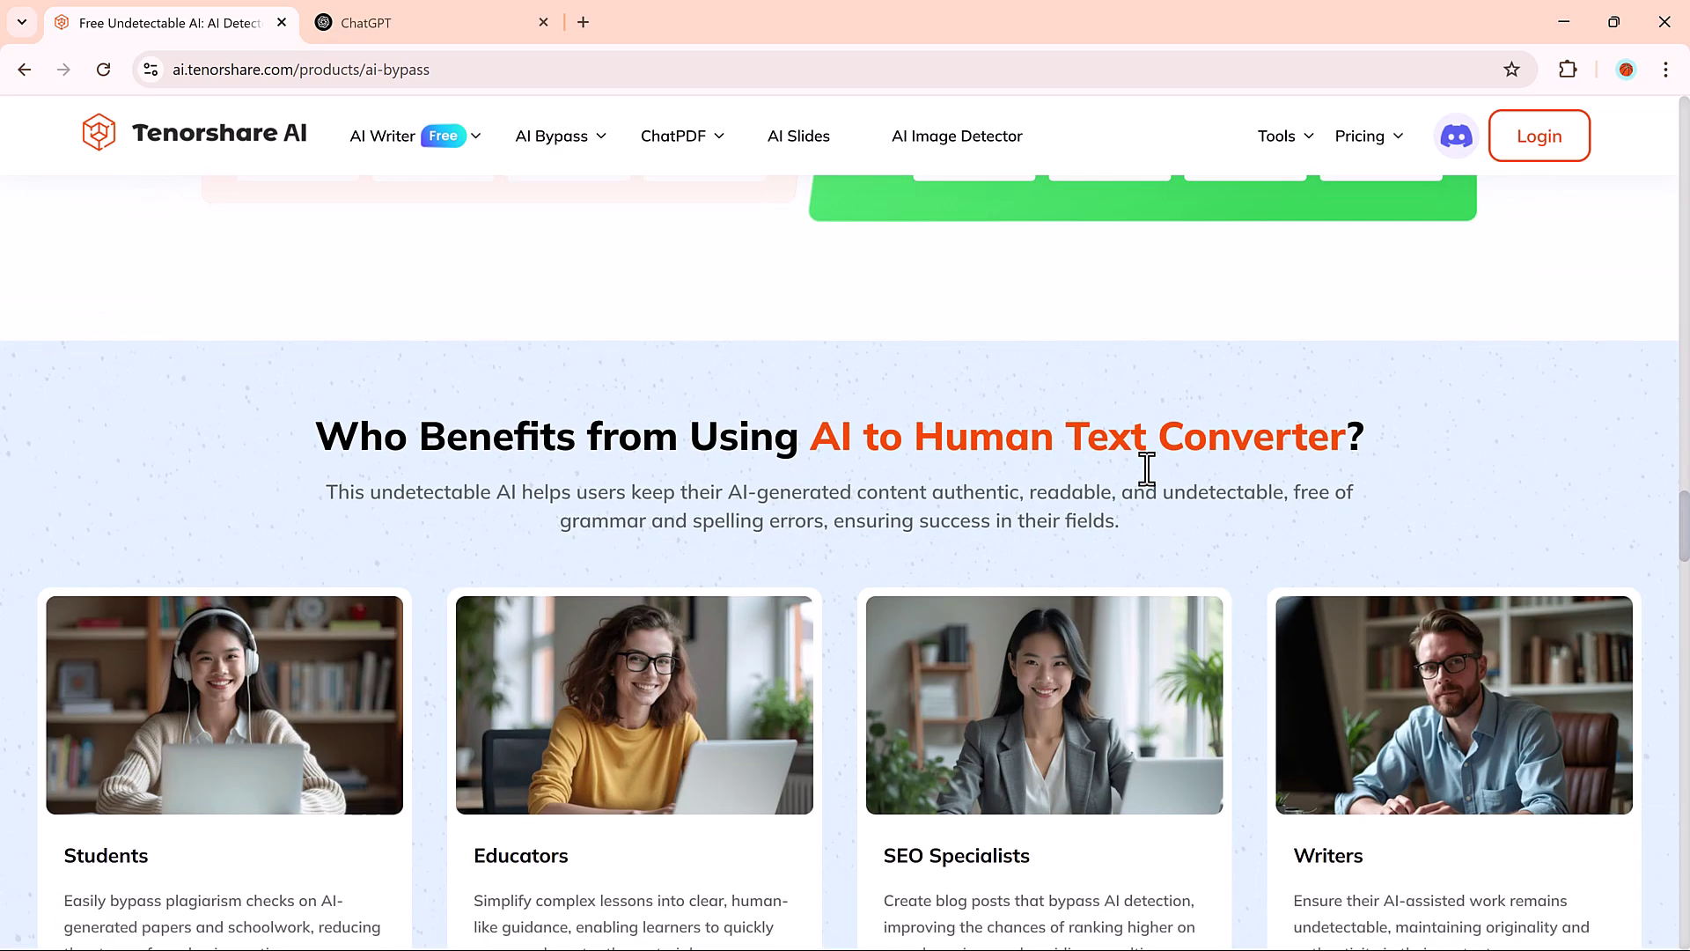
scroll(1147, 470, "down", 13)
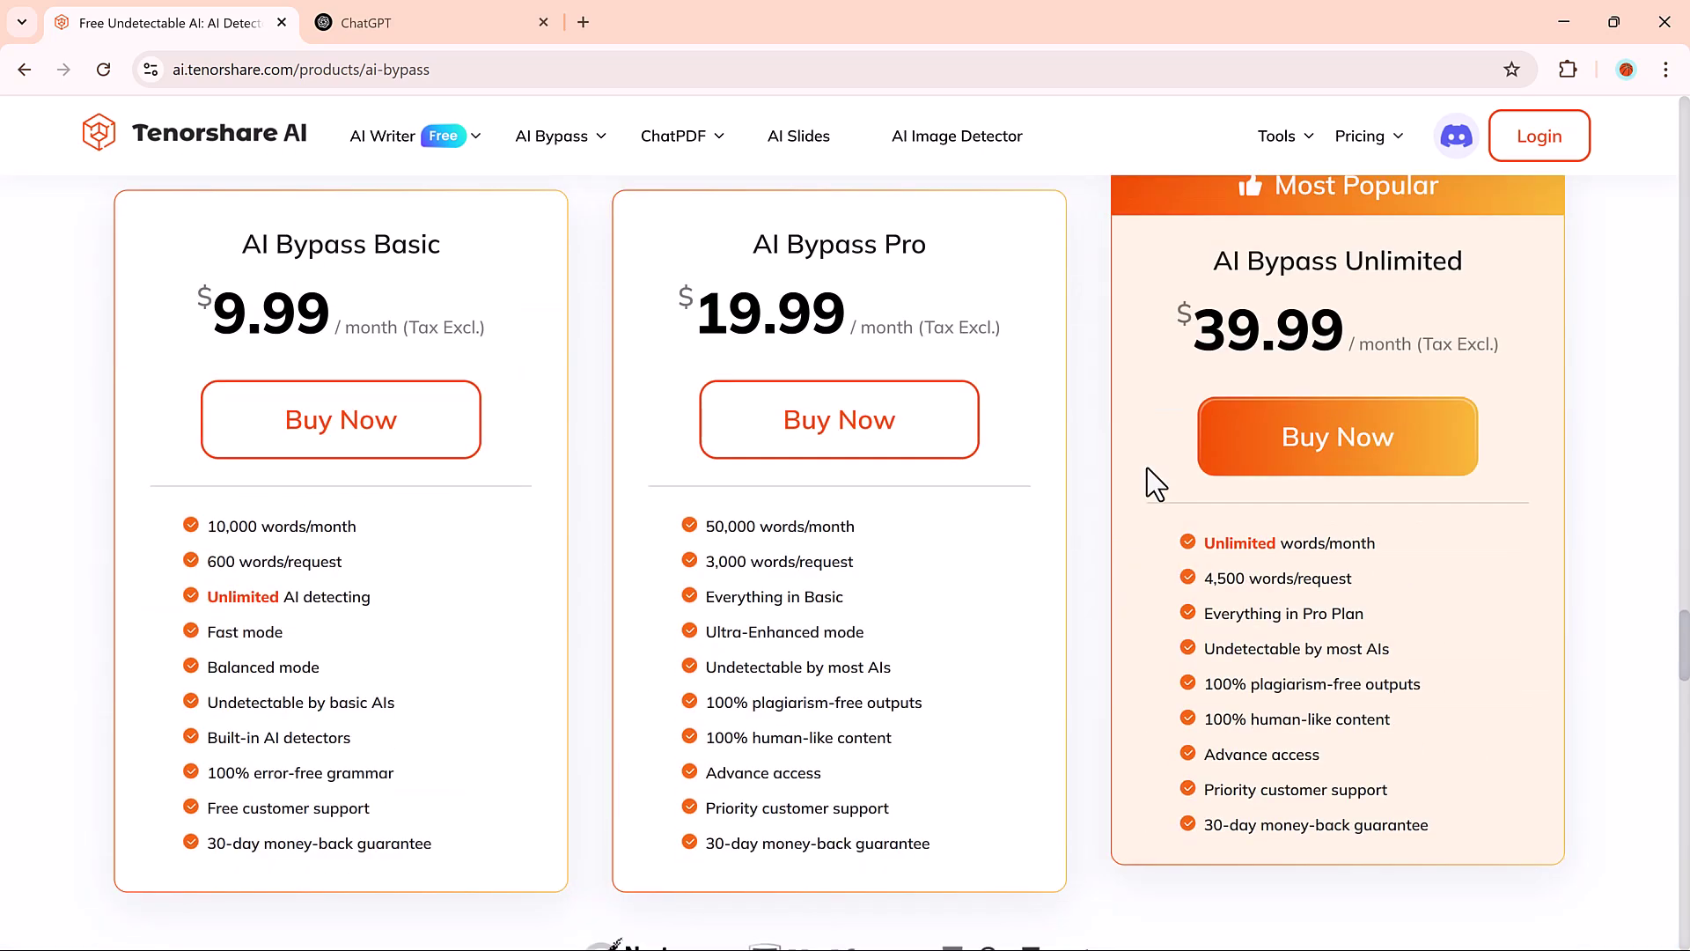
scroll(1146, 469, "down", 8)
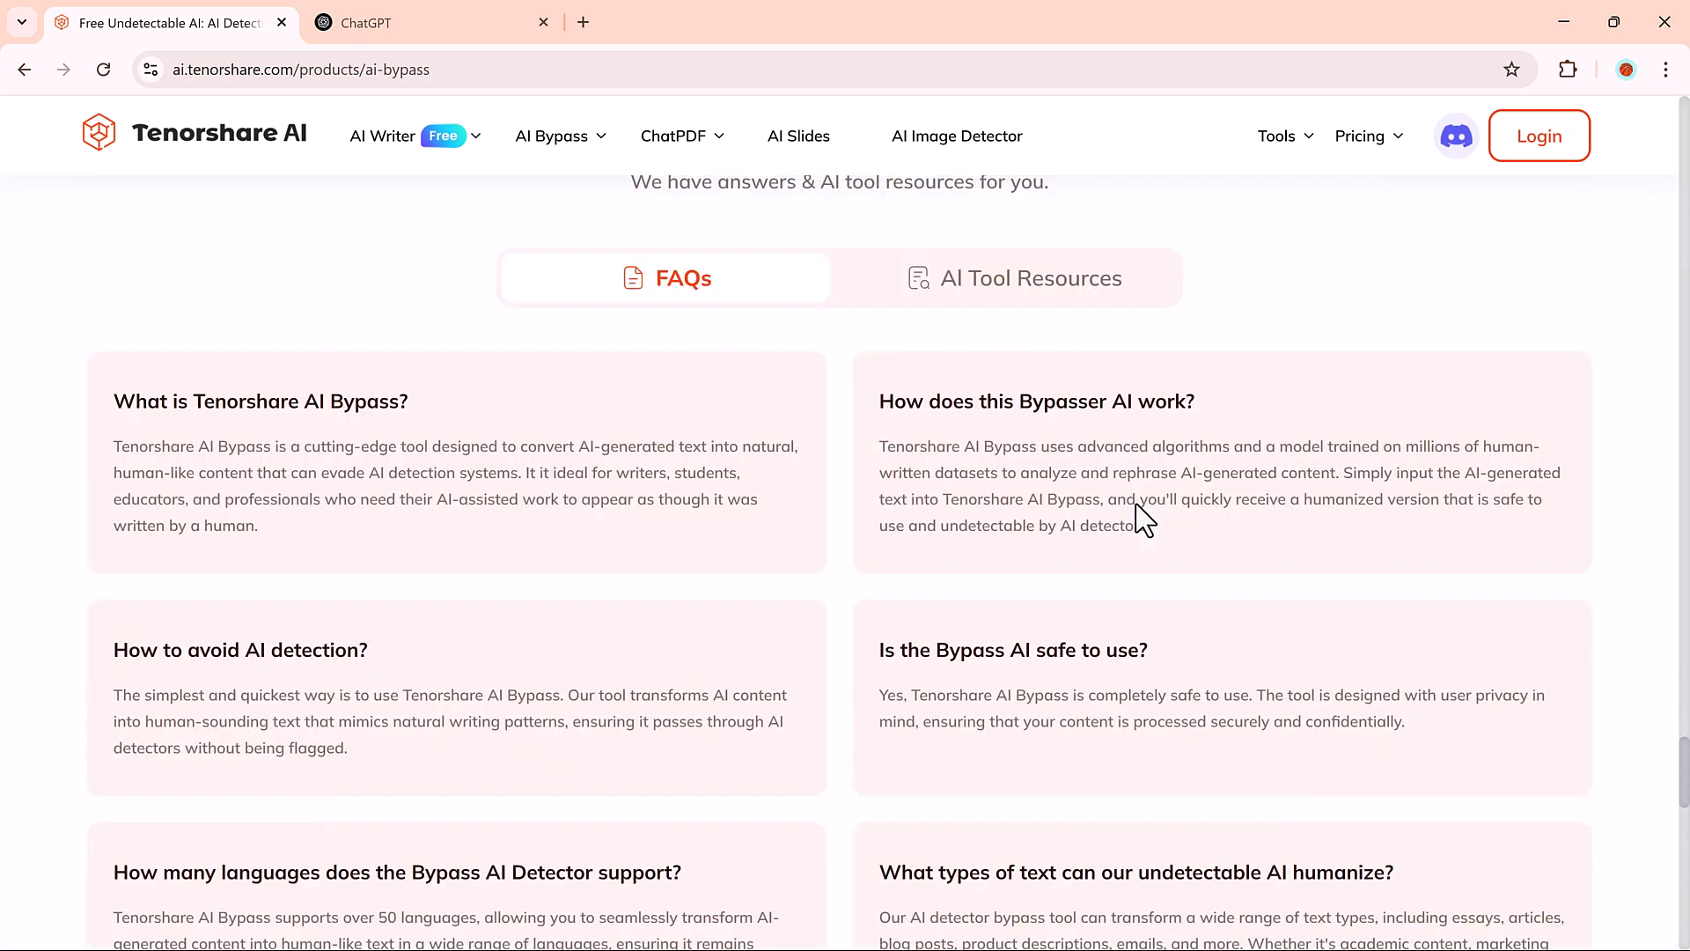
scroll(1139, 517, "up", 9)
scroll(1137, 506, "up", 18)
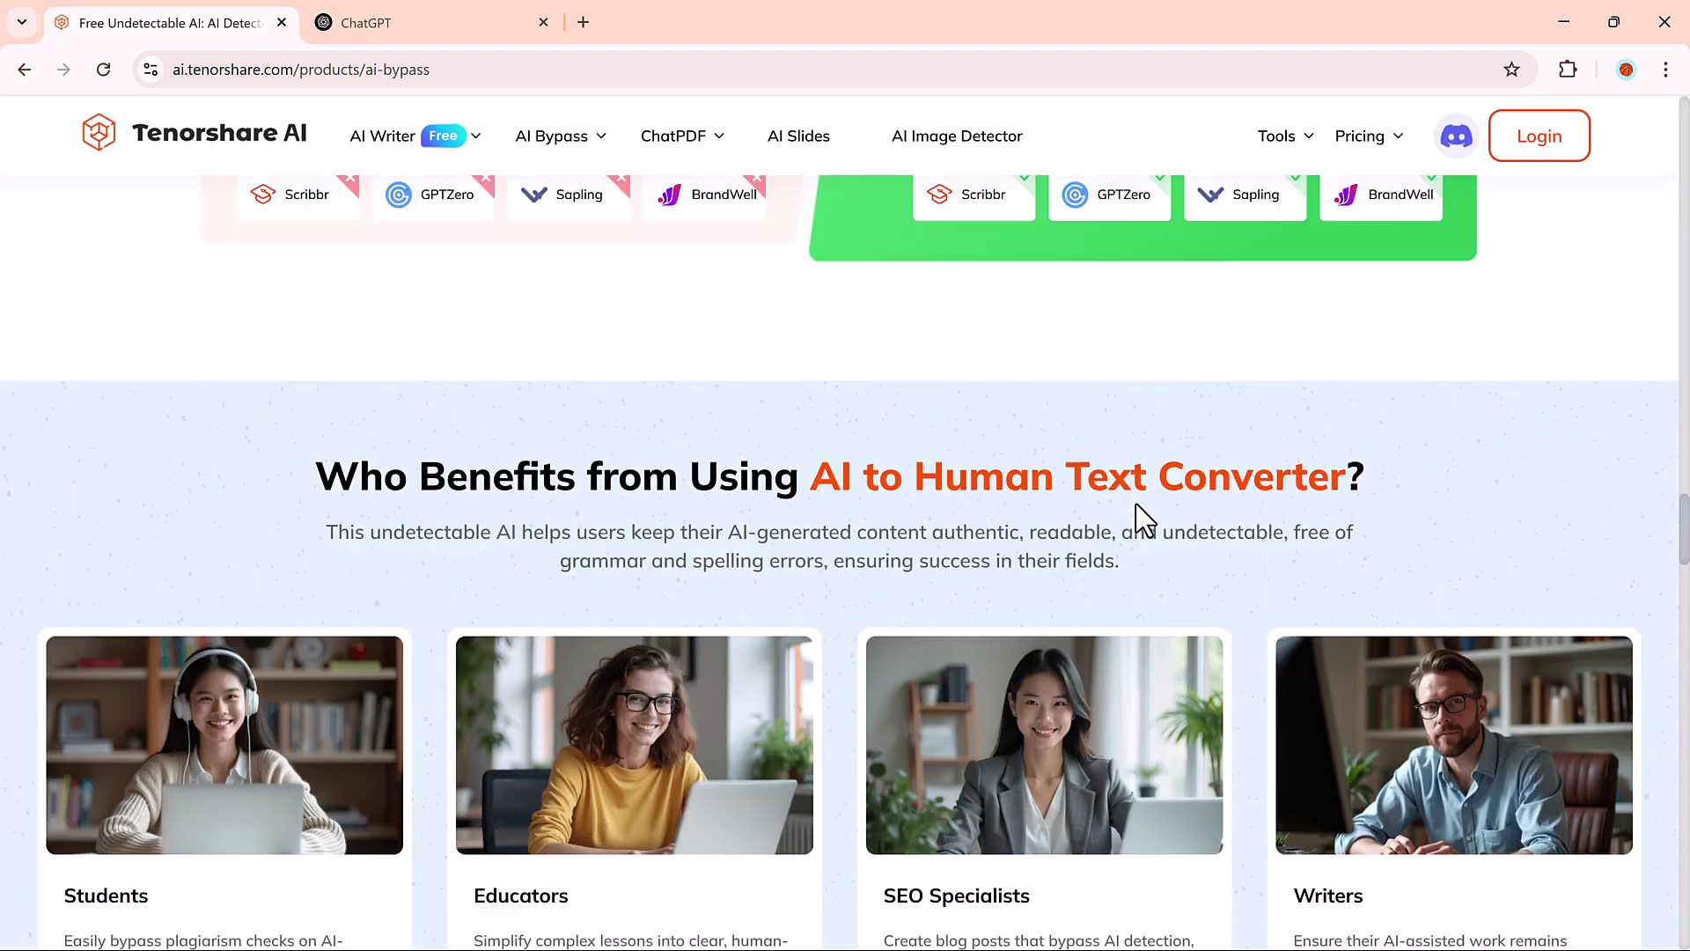
scroll(1145, 519, "up", 12)
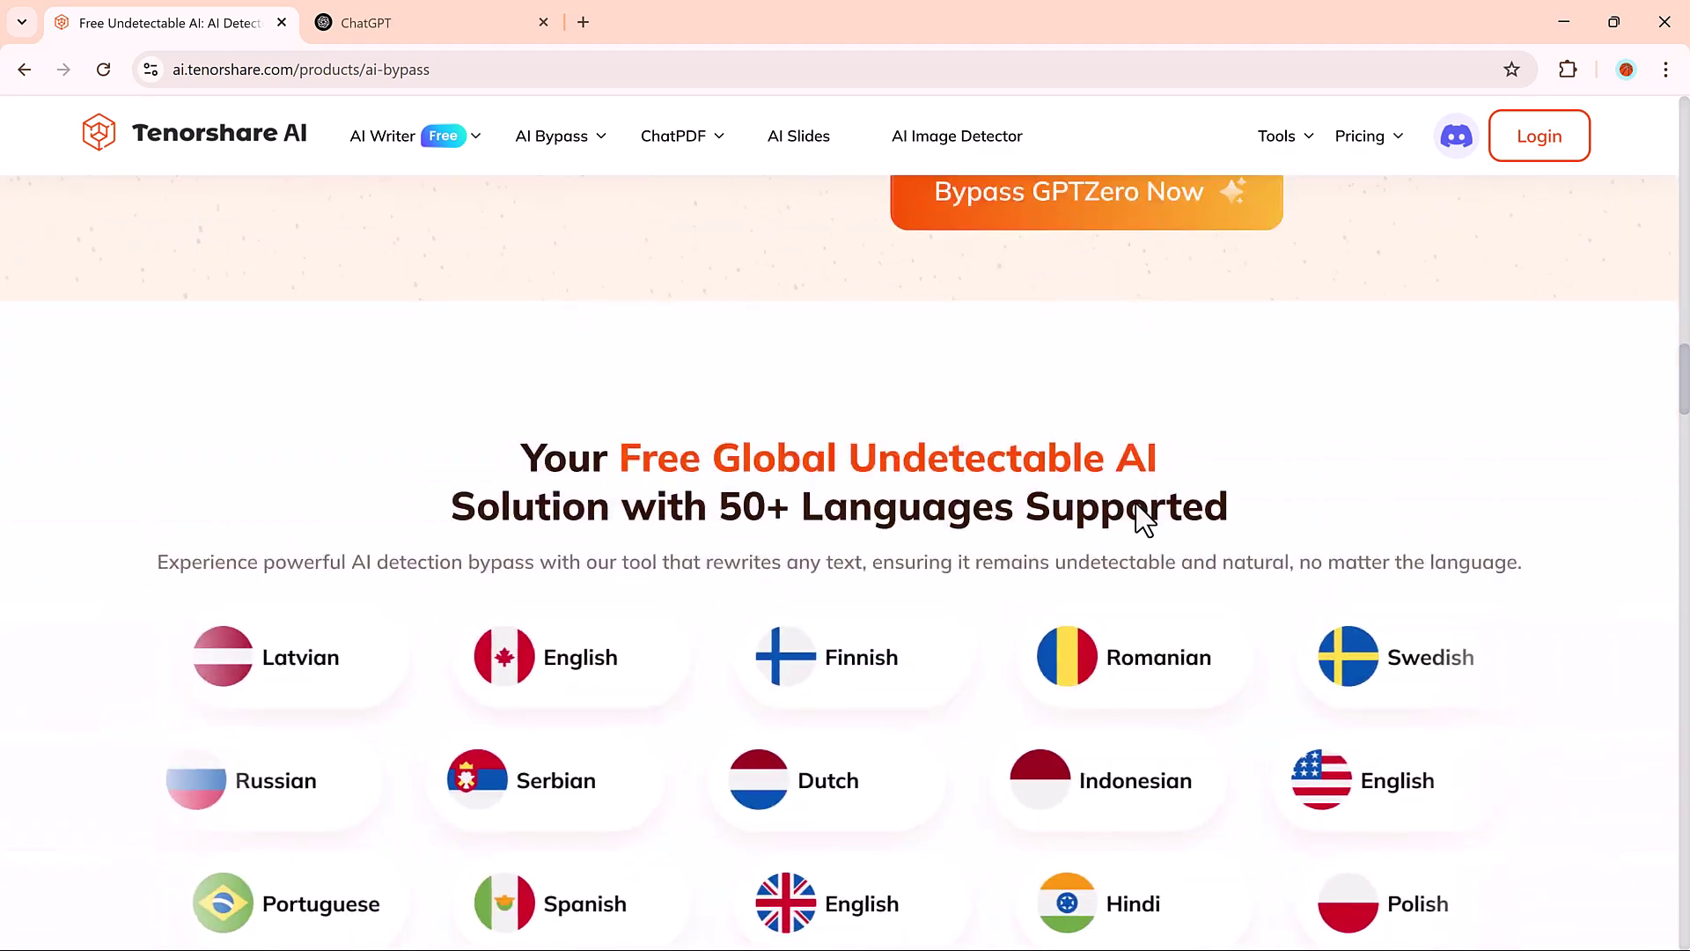
scroll(1140, 515, "down", 2)
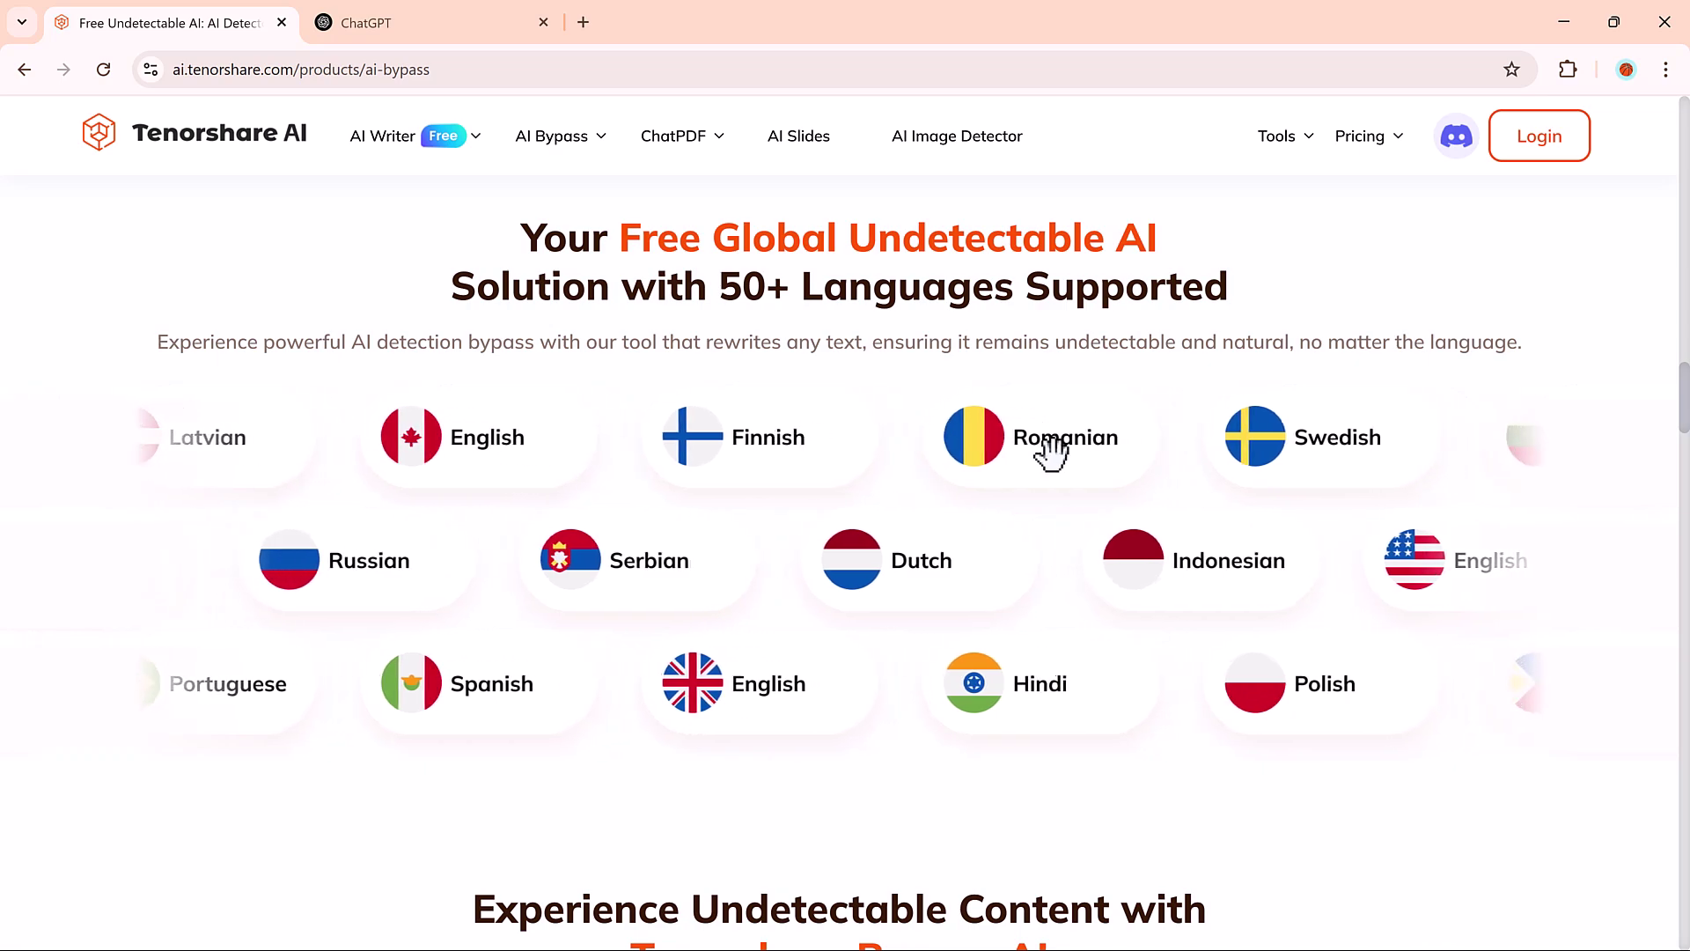
scroll(982, 572, "up", 7)
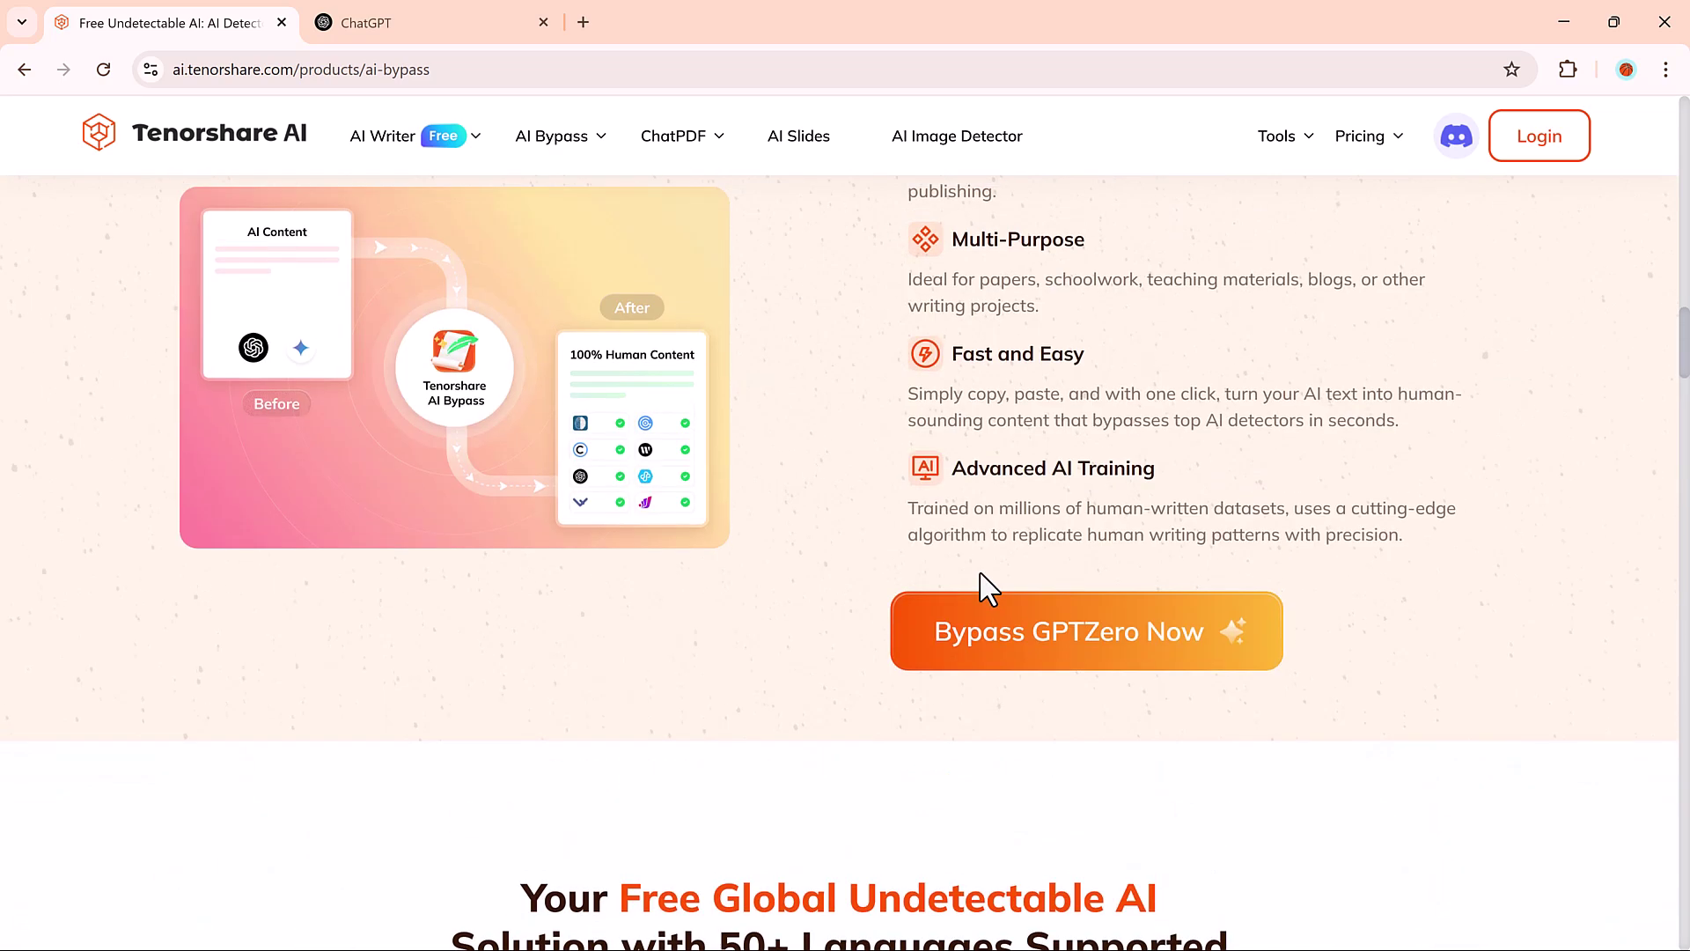
scroll(989, 588, "up", 15)
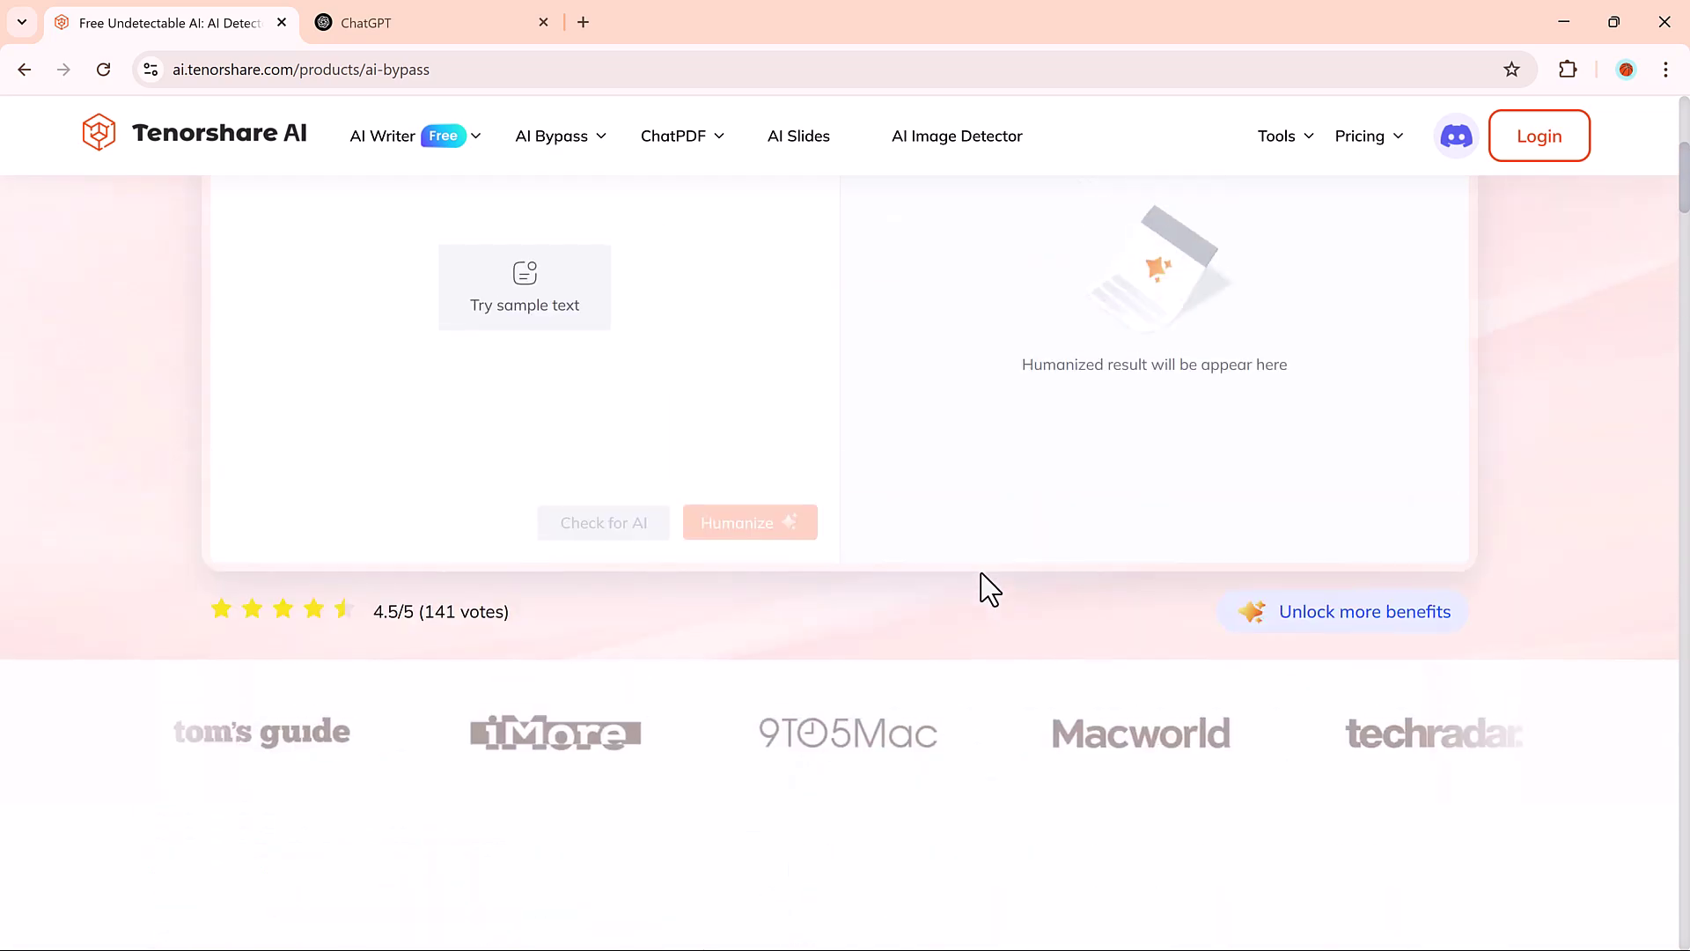
scroll(989, 588, "up", 6)
scroll(990, 587, "down", 2)
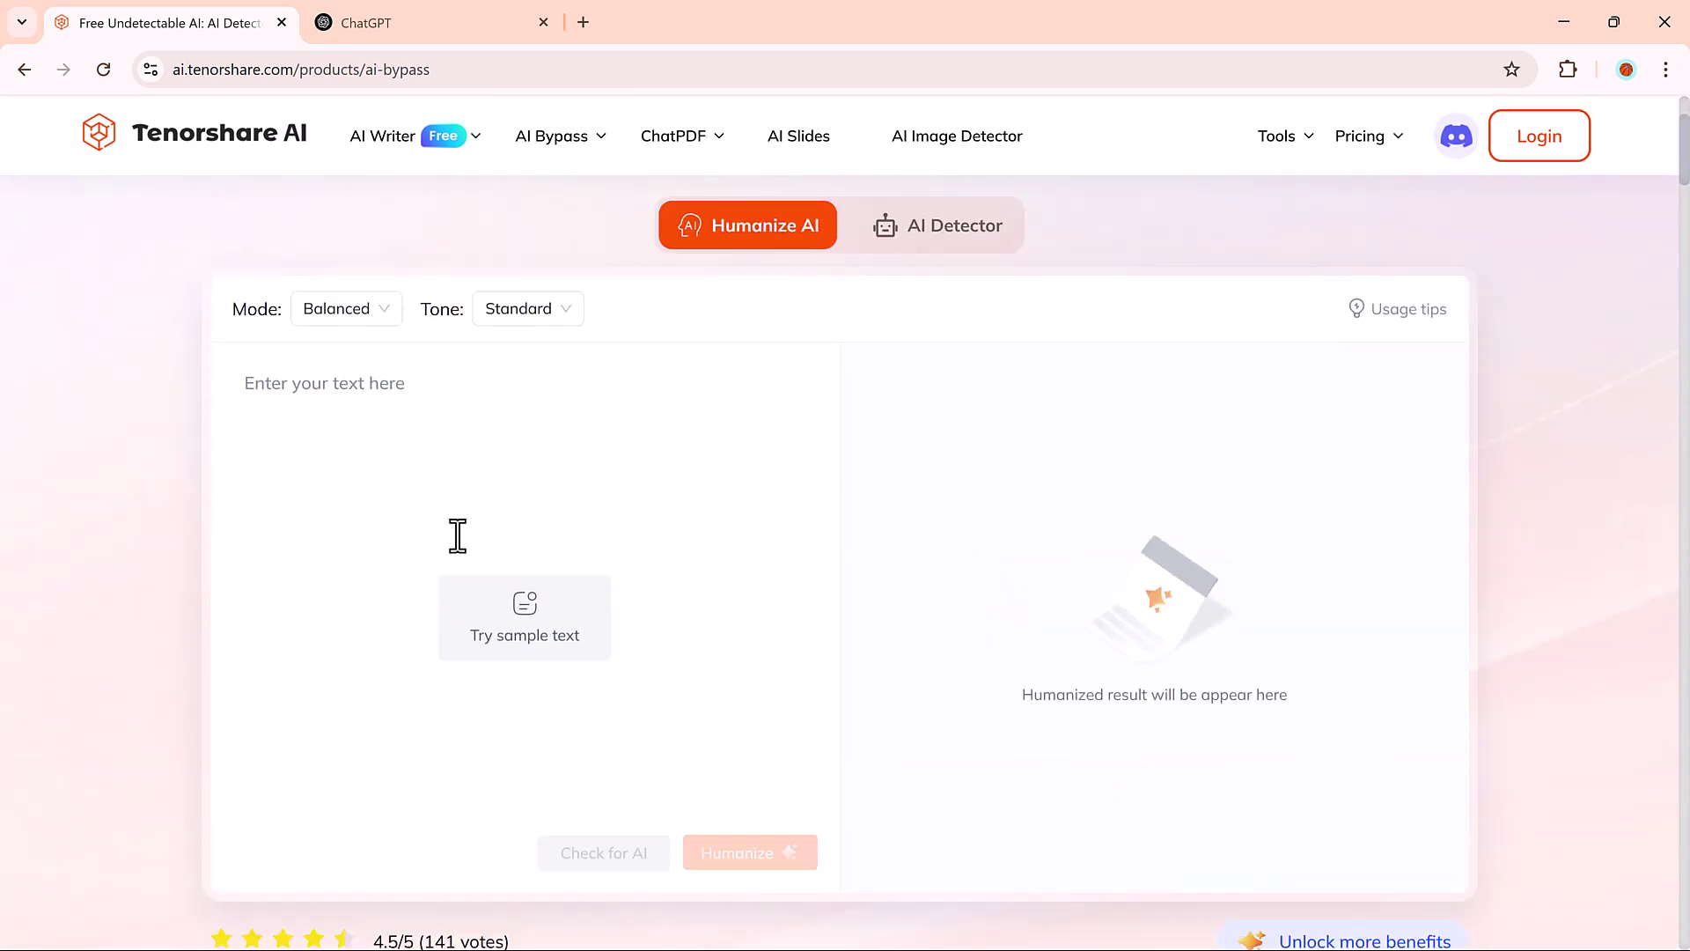